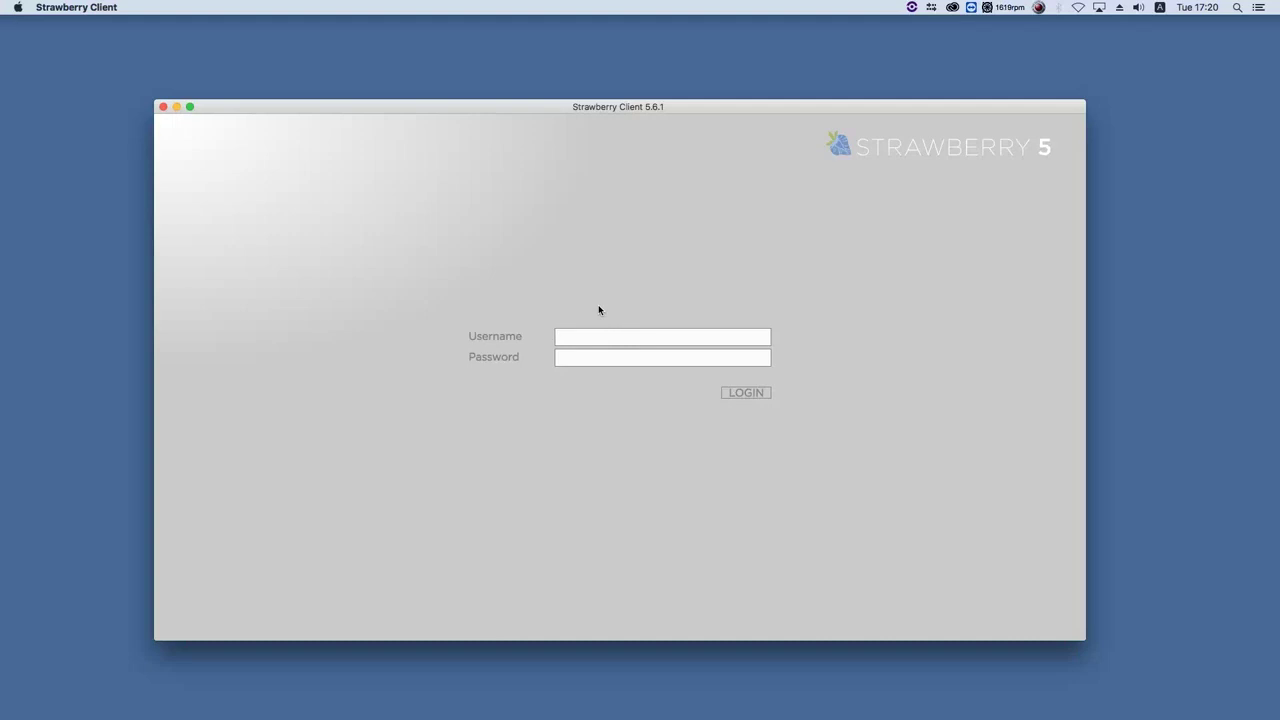
Enter the account password and log in.
{"action": "type", "text": "••"}
{"action": "key", "text": "Return"}
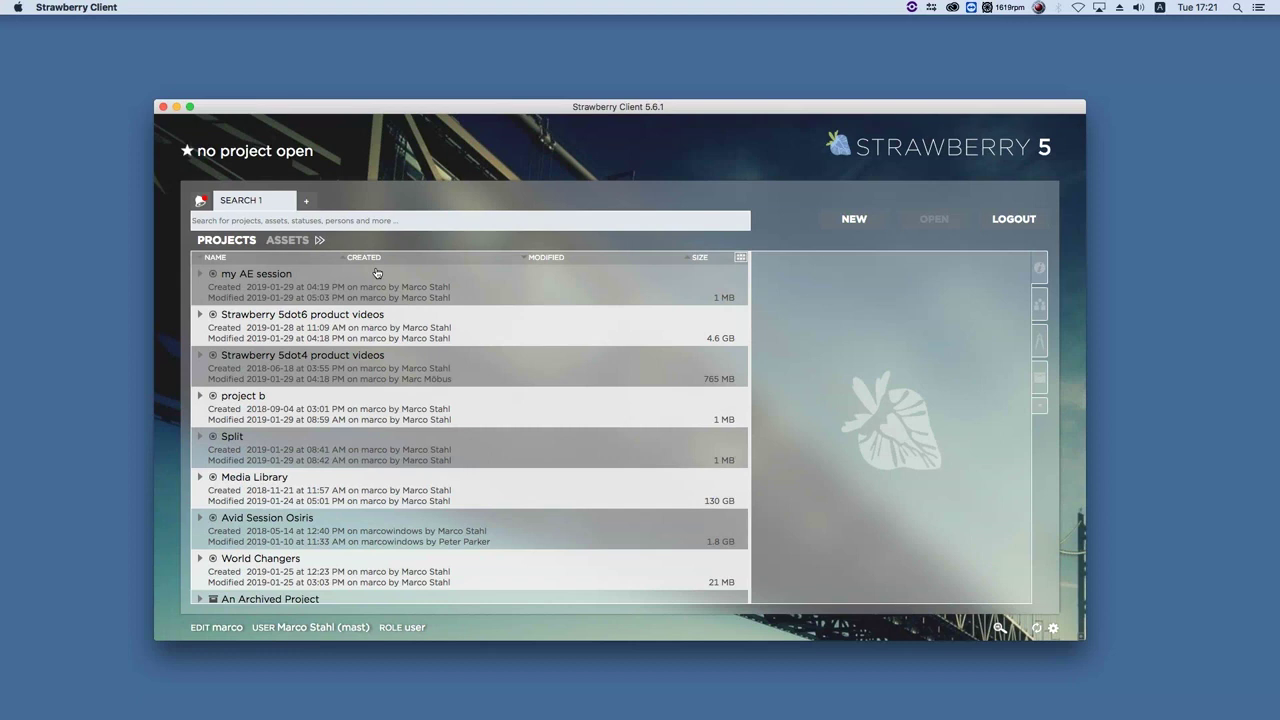
Switch the search from projects to assets and exclude document files from the results using the extended filters.
{"action": "scroll", "coordinate": [376, 273], "scroll_direction": "up", "scroll_amount": 1}
{"action": "scroll", "coordinate": [233, 343], "scroll_direction": "up", "scroll_amount": 1}
{"action": "left_click", "coordinate": [284, 241]}
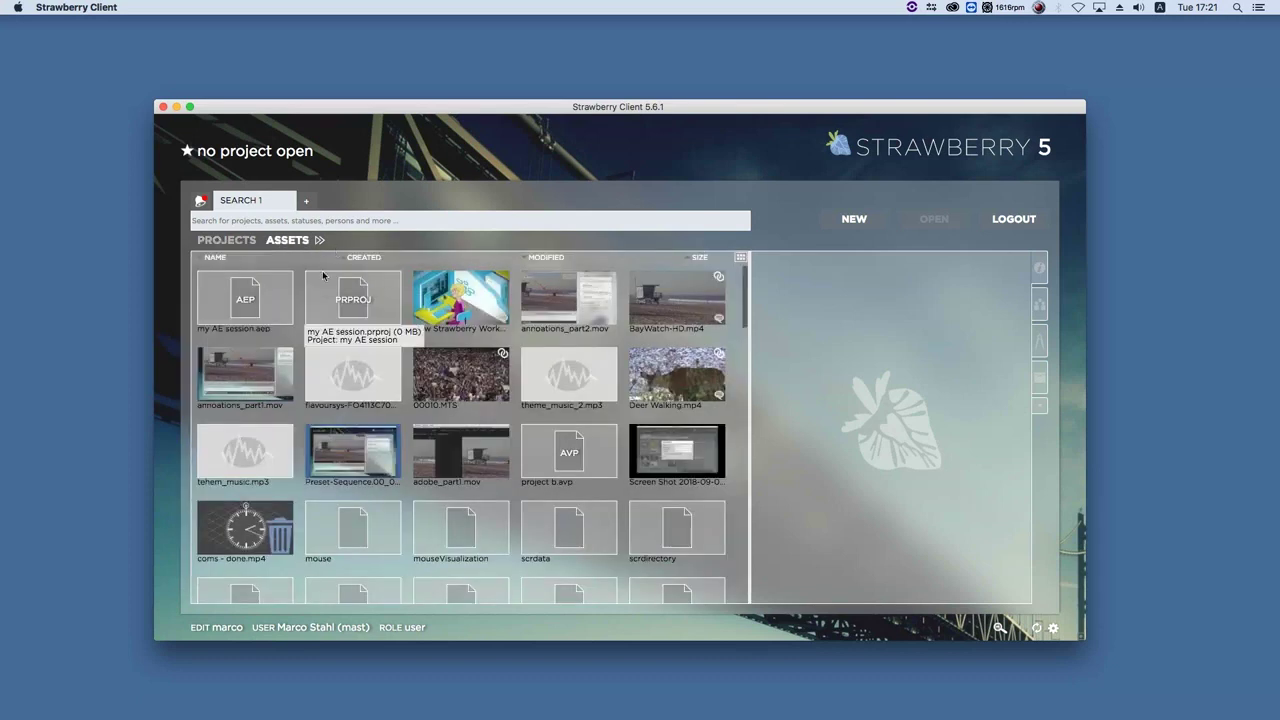
{"action": "mouse_move", "coordinate": [320, 241]}
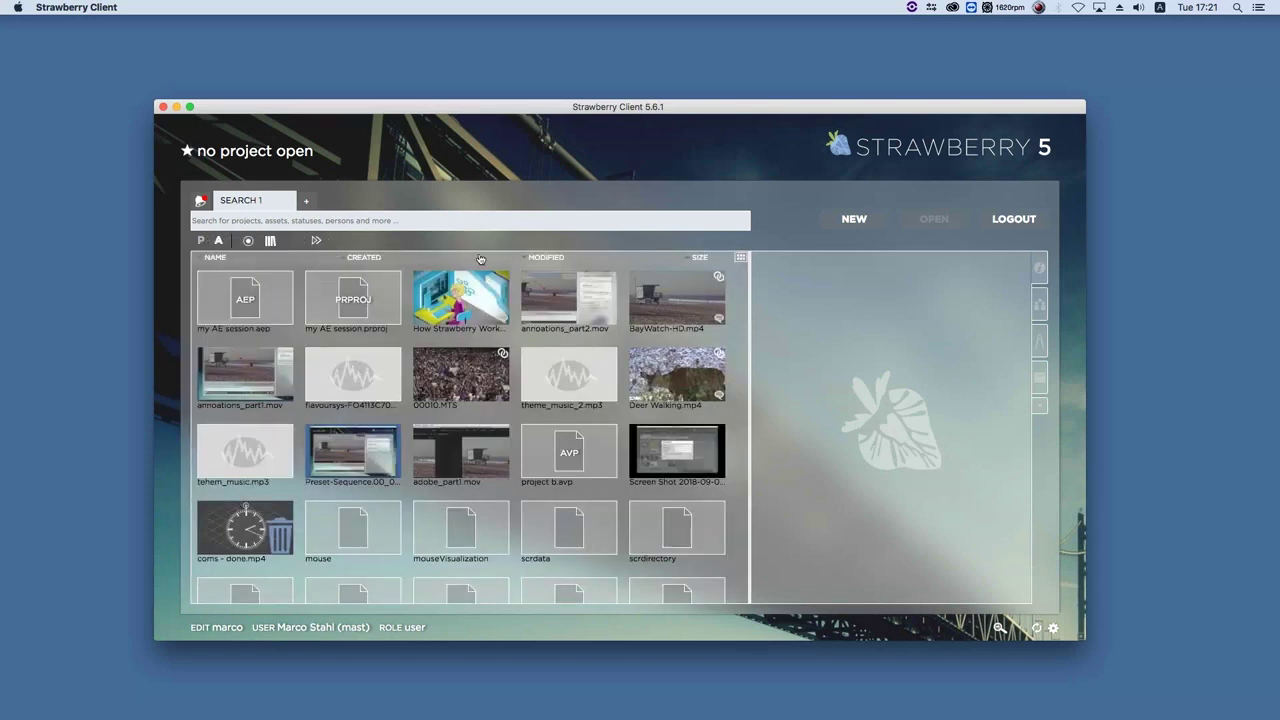
{"action": "left_click", "coordinate": [410, 241]}
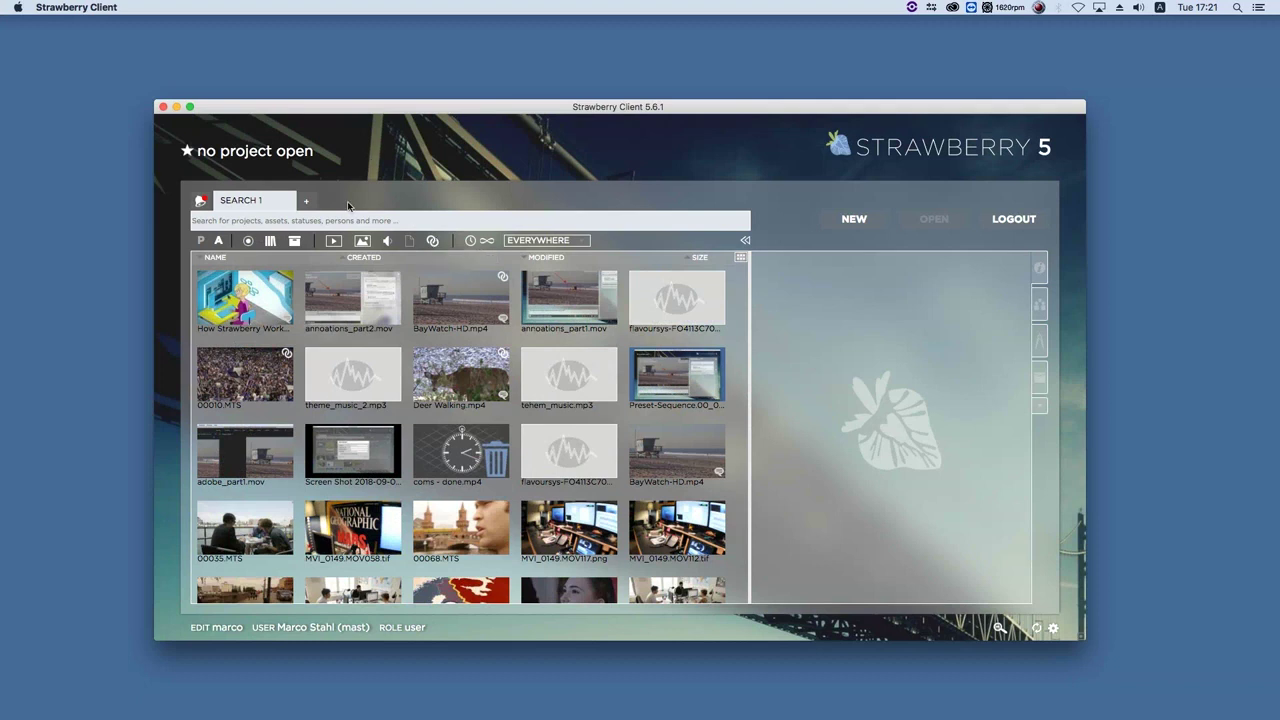
Search the assets for "photo" and preview OVWJA01.psd from the results.
{"action": "type", "text": "photo"}
{"action": "key", "text": "Return"}
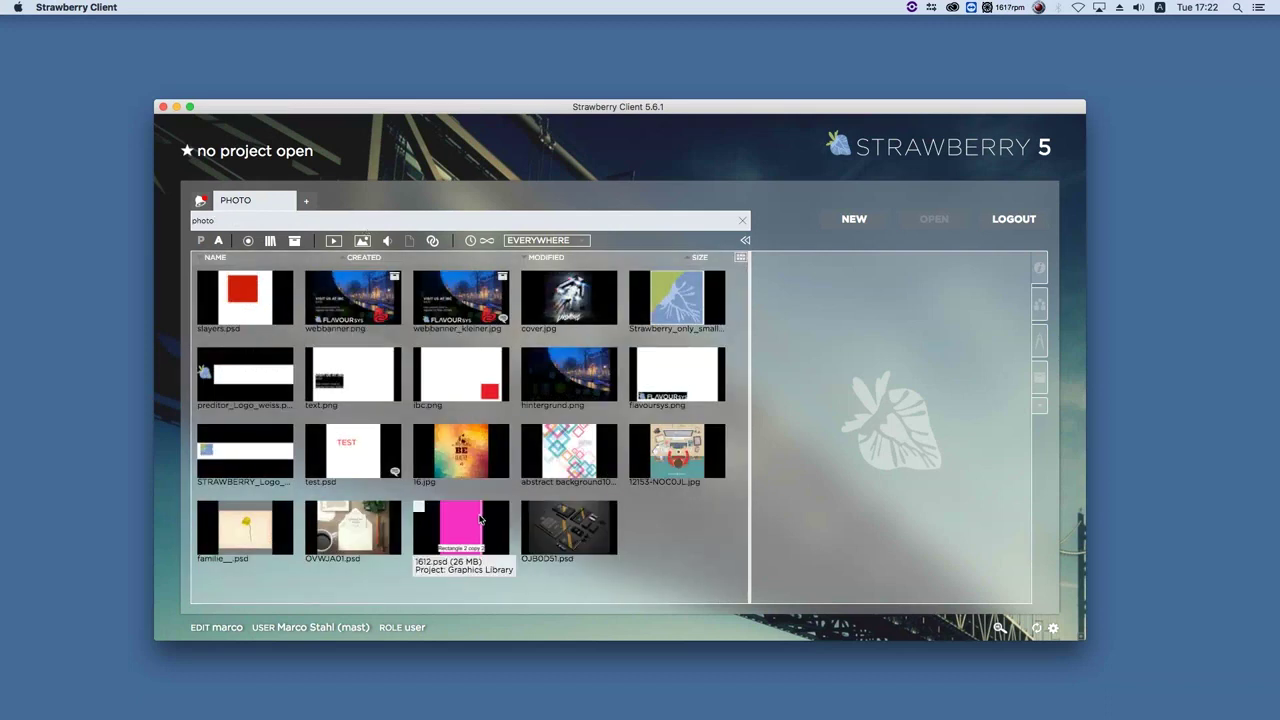
{"action": "left_click", "coordinate": [310, 533]}
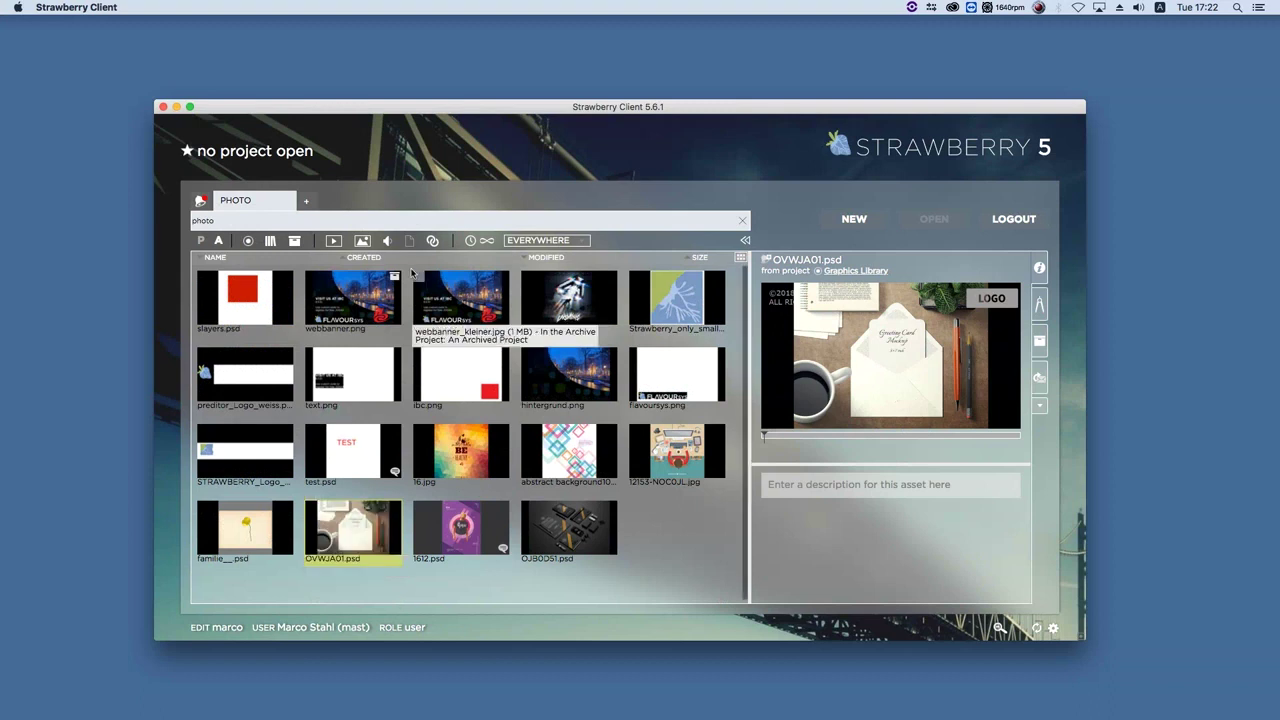
Add a second search for projects and view the information of the Strawberry 5dot6 product videos project.
{"action": "left_click", "coordinate": [309, 203]}
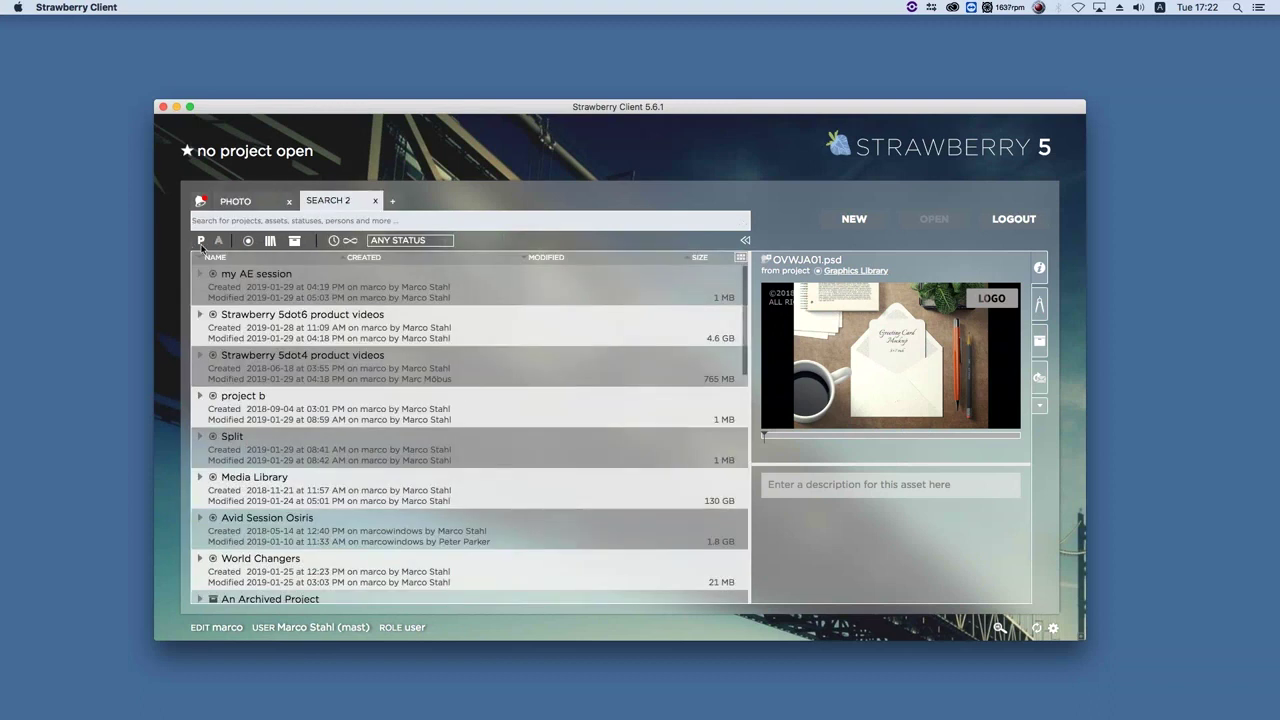
{"action": "left_click", "coordinate": [265, 300]}
{"action": "left_click", "coordinate": [280, 314]}
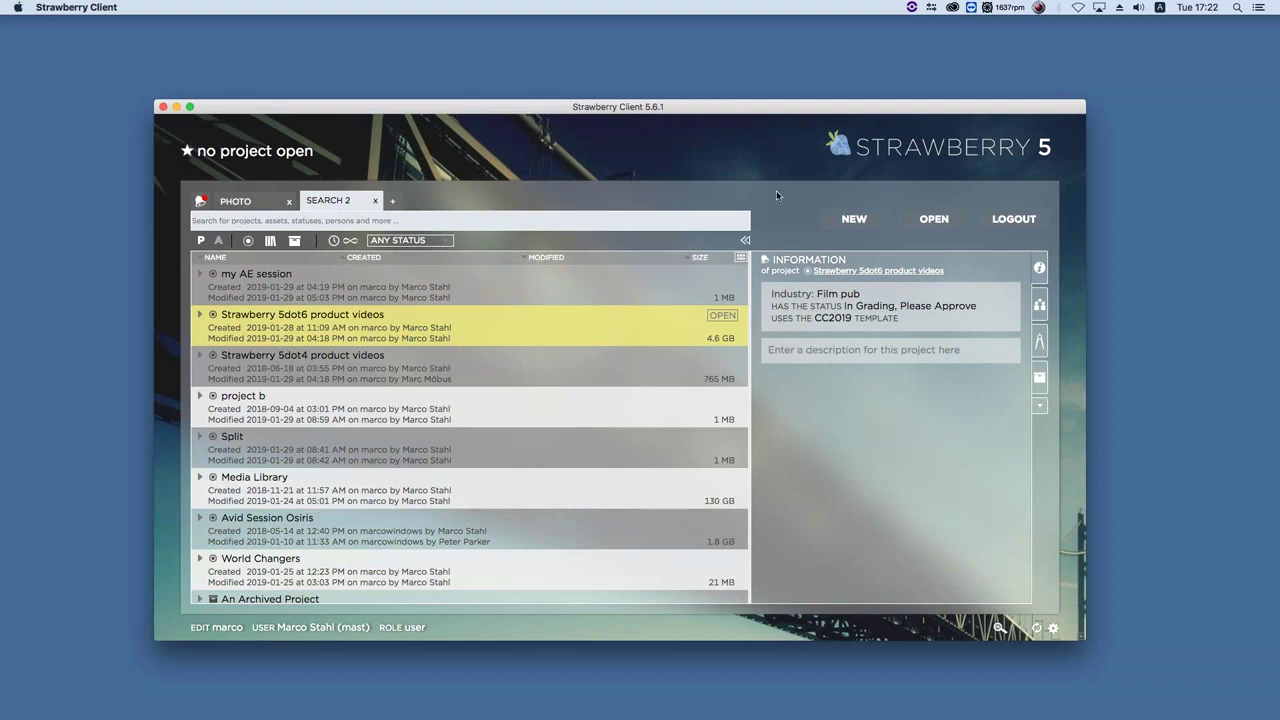
Start a new project with industry Advertising, brand ECorp, product category eCars and purpose Commercial.
{"action": "left_click", "coordinate": [853, 220]}
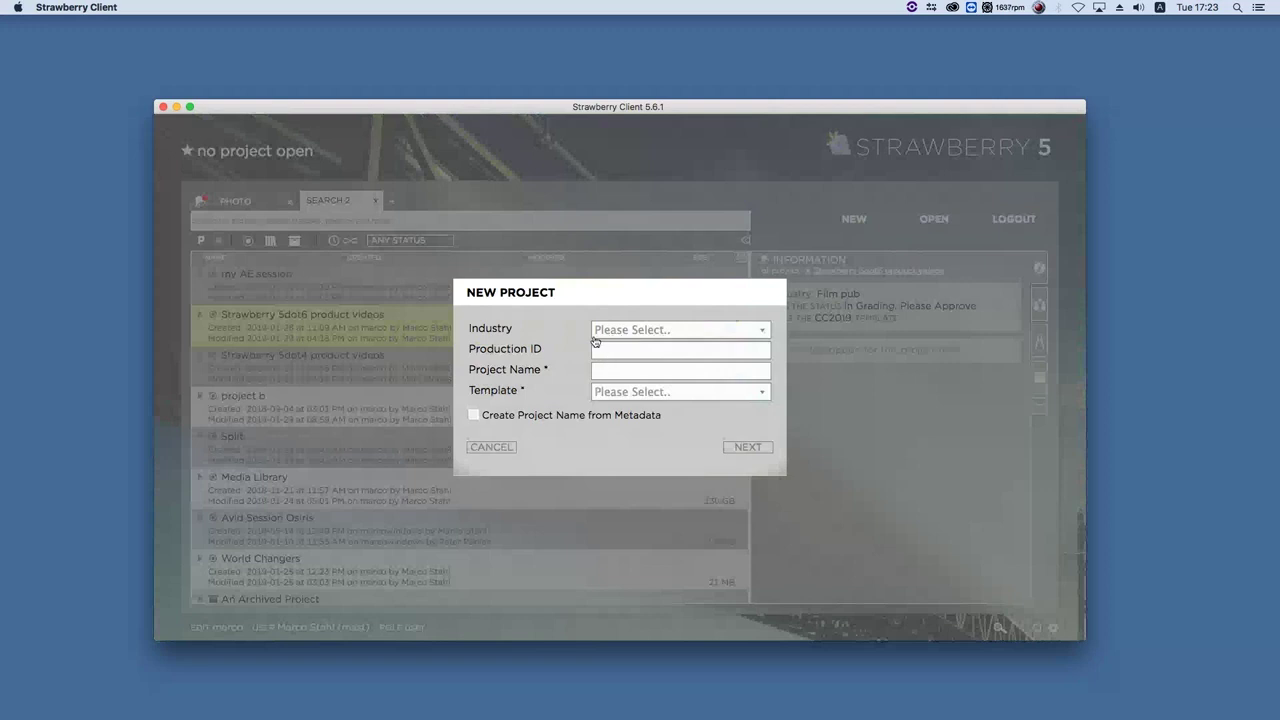
{"action": "left_click", "coordinate": [627, 329]}
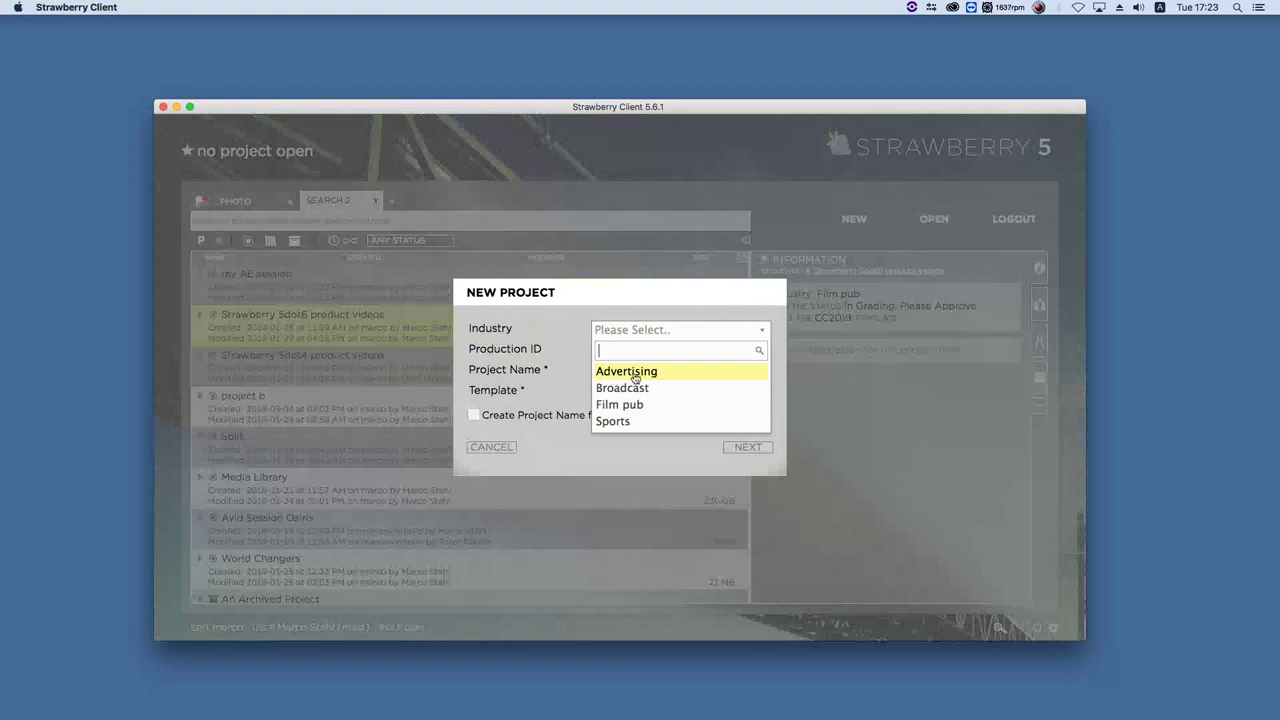
{"action": "left_click", "coordinate": [635, 377]}
{"action": "left_click", "coordinate": [625, 351]}
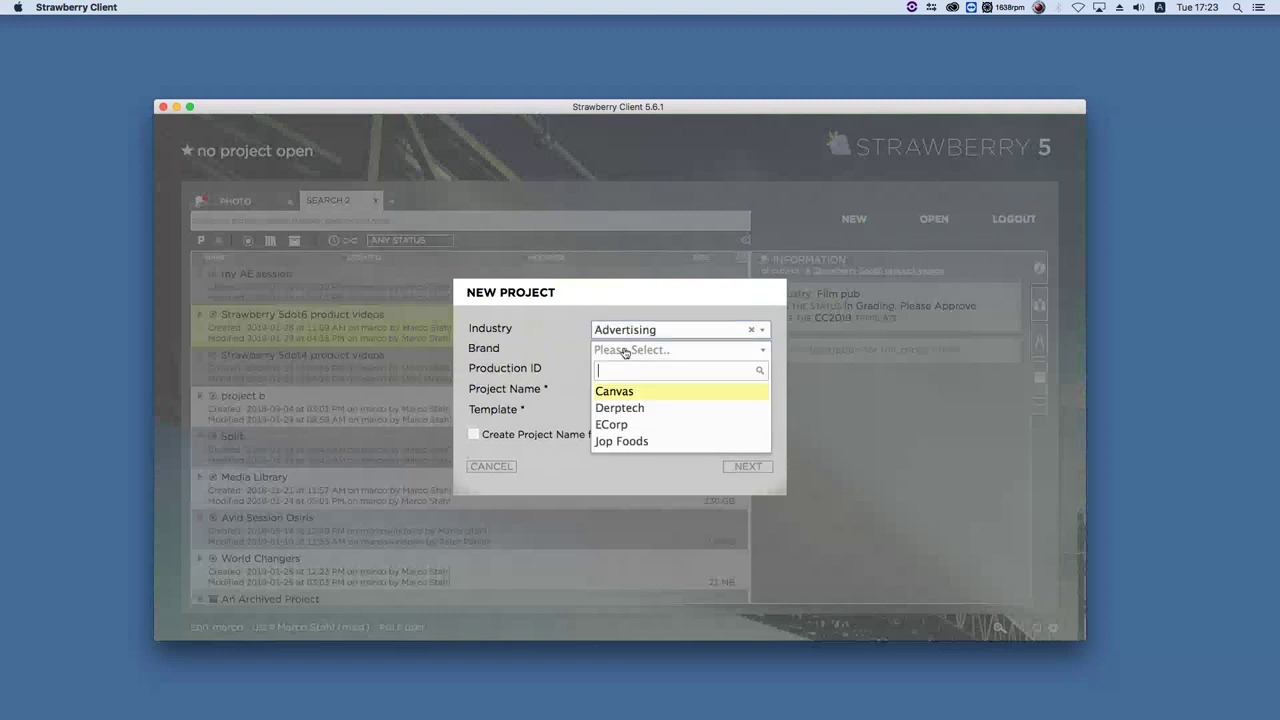
{"action": "left_click", "coordinate": [628, 424]}
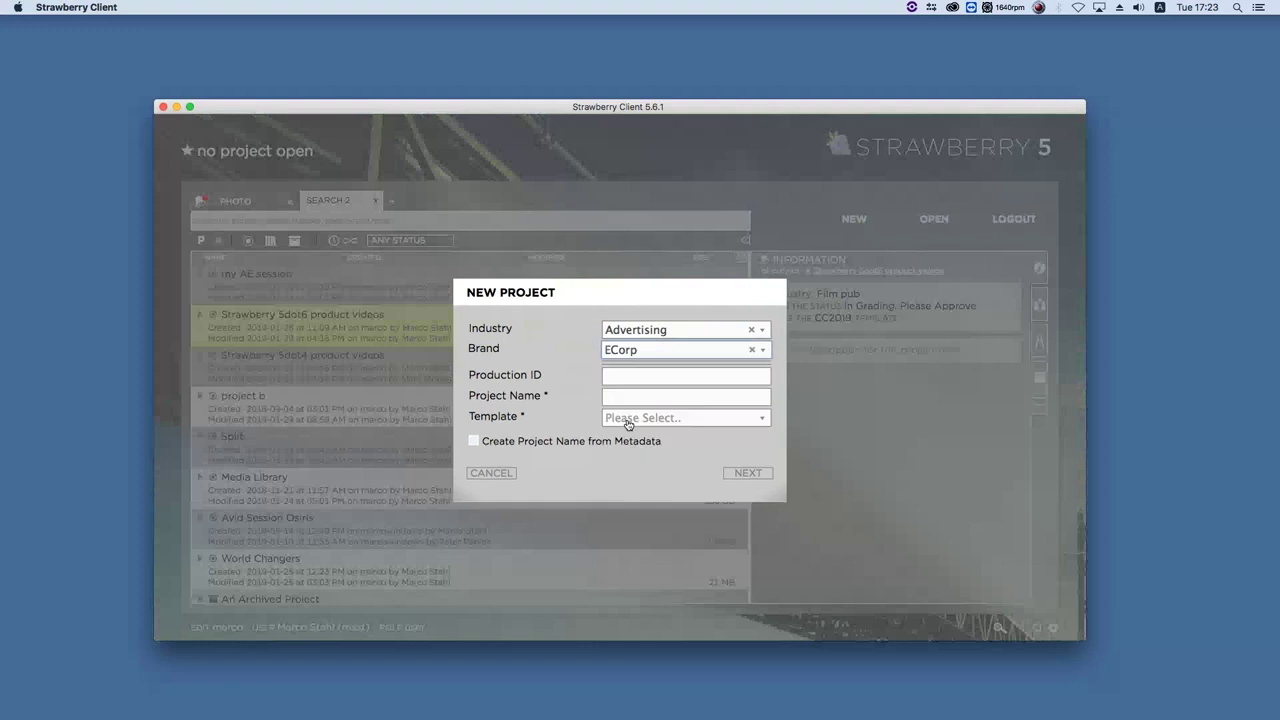
{"action": "left_click", "coordinate": [627, 372]}
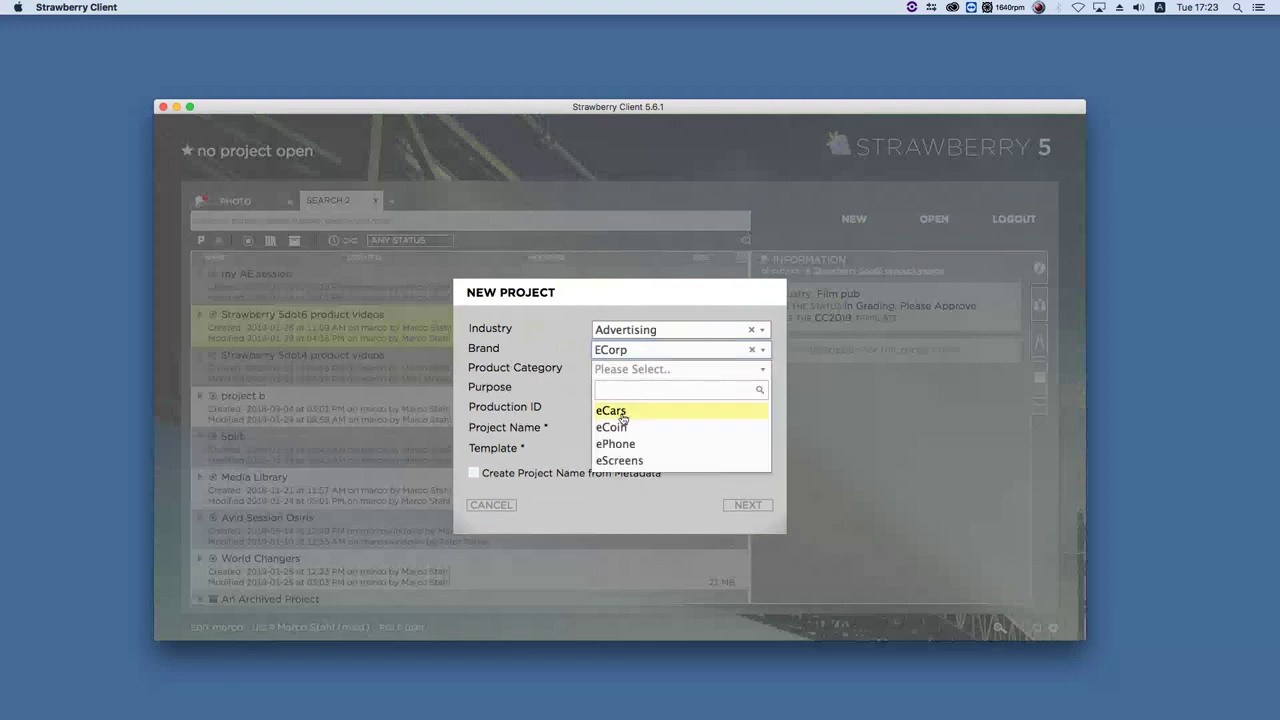
{"action": "left_click", "coordinate": [622, 411]}
{"action": "left_click", "coordinate": [627, 390]}
{"action": "left_click", "coordinate": [625, 432]}
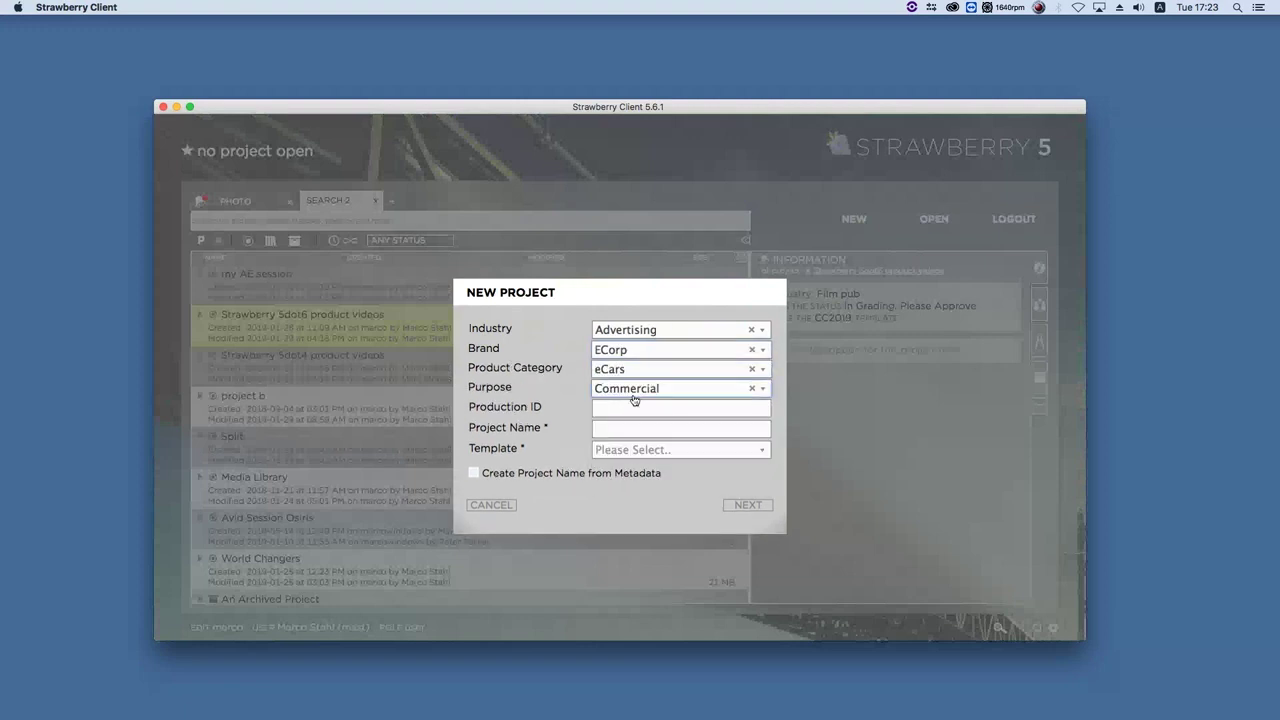
Try the industry Sports with the sport Football and look at the season options.
{"action": "left_click", "coordinate": [633, 336]}
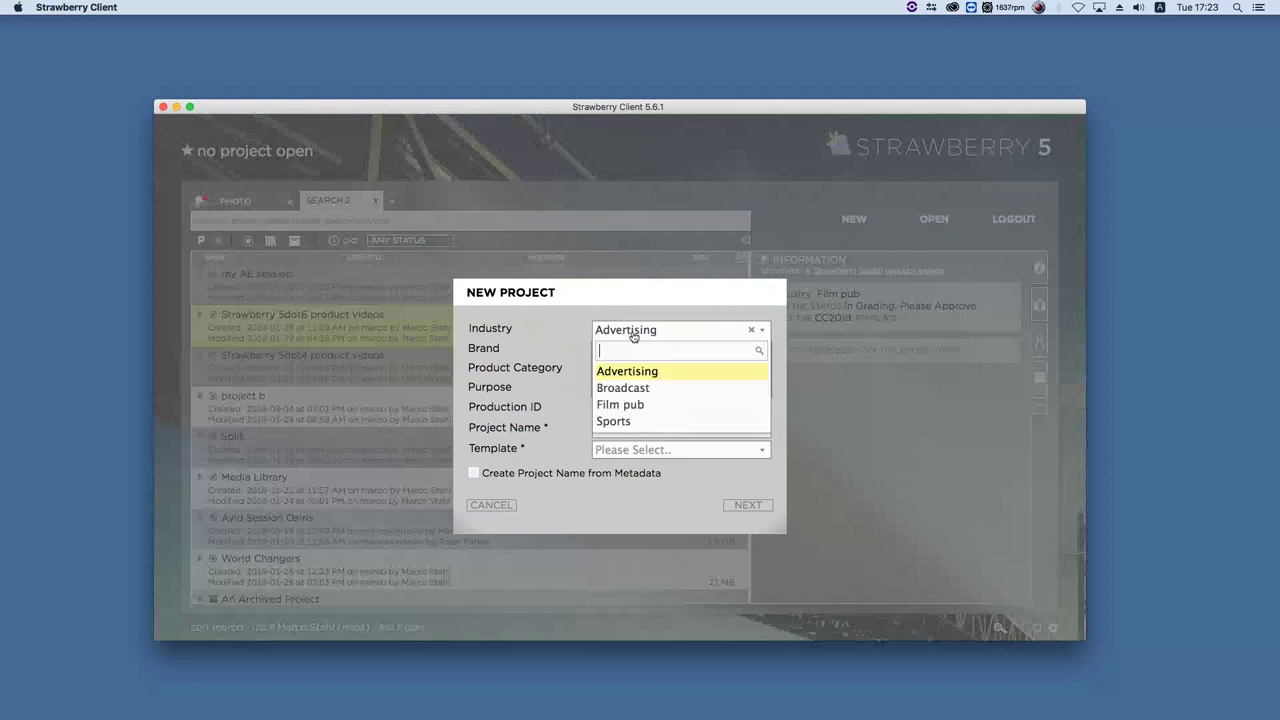
{"action": "left_click", "coordinate": [632, 421]}
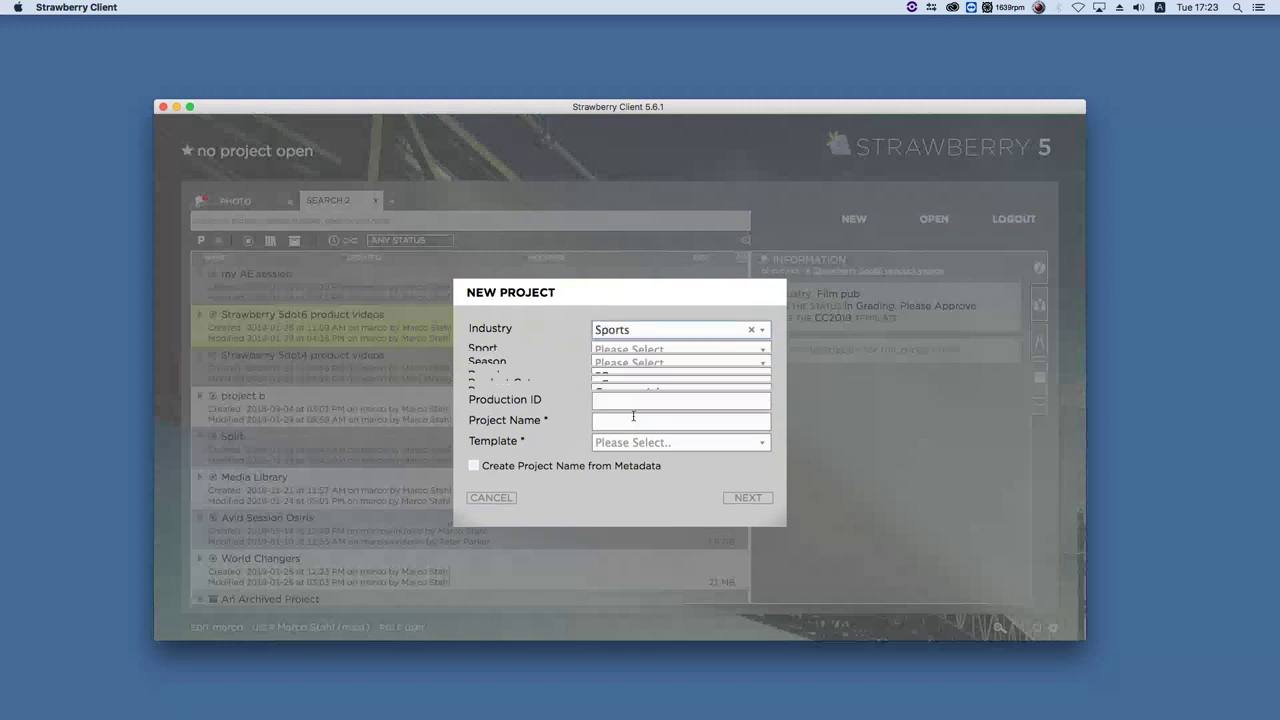
{"action": "left_click", "coordinate": [633, 352]}
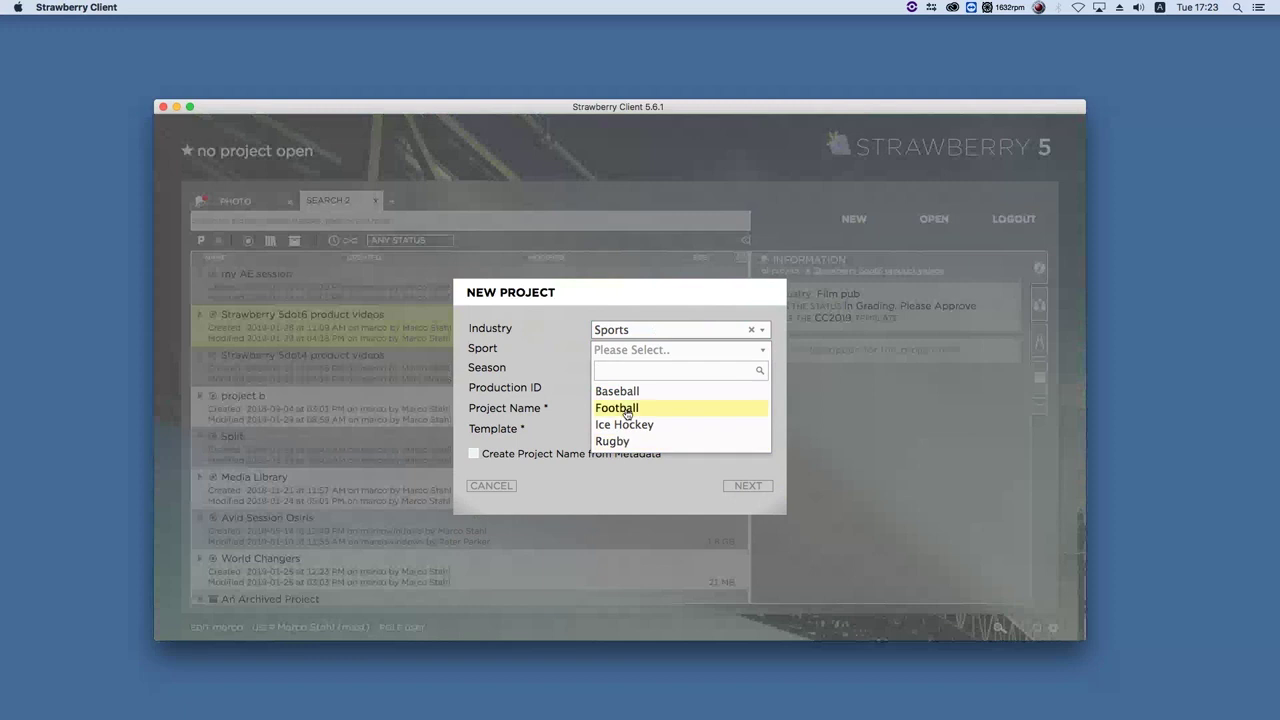
{"action": "left_click", "coordinate": [625, 410]}
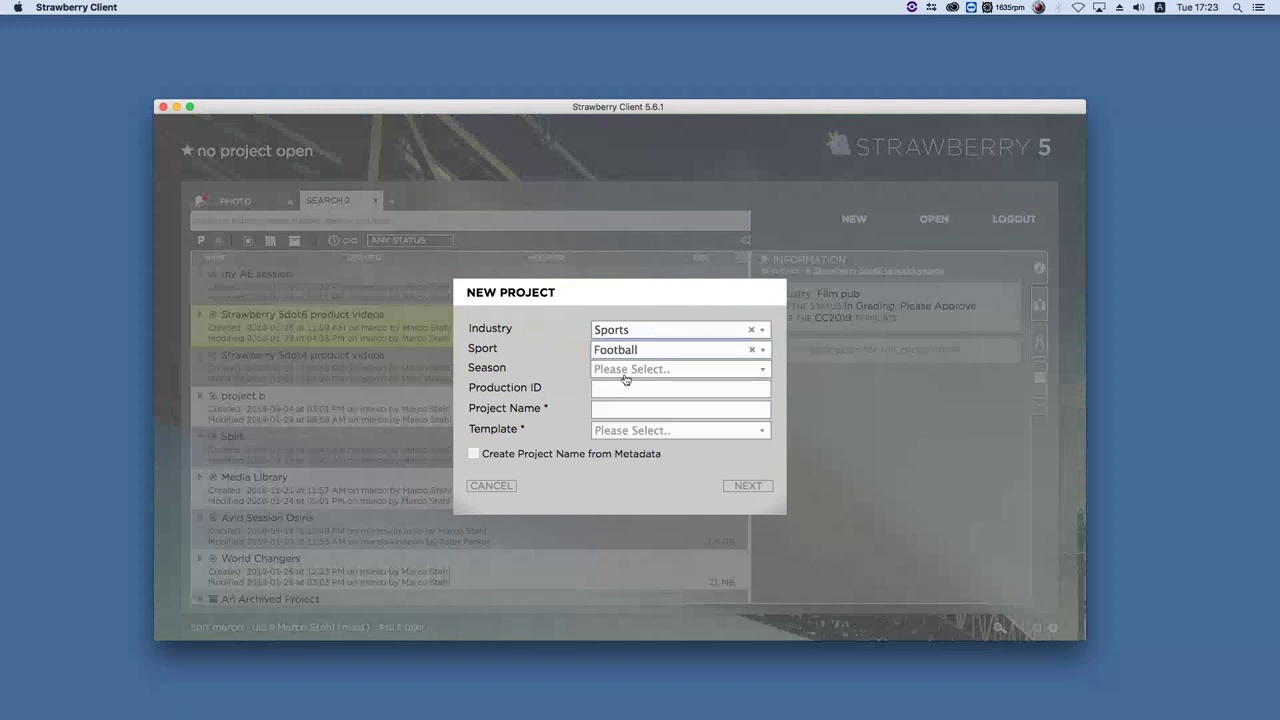
{"action": "left_click", "coordinate": [625, 372]}
{"action": "left_click", "coordinate": [625, 372]}
Set the new project's industry to Advertising, brand to ECorp, product category to eCars and purpose to Viral.
{"action": "left_click", "coordinate": [625, 330]}
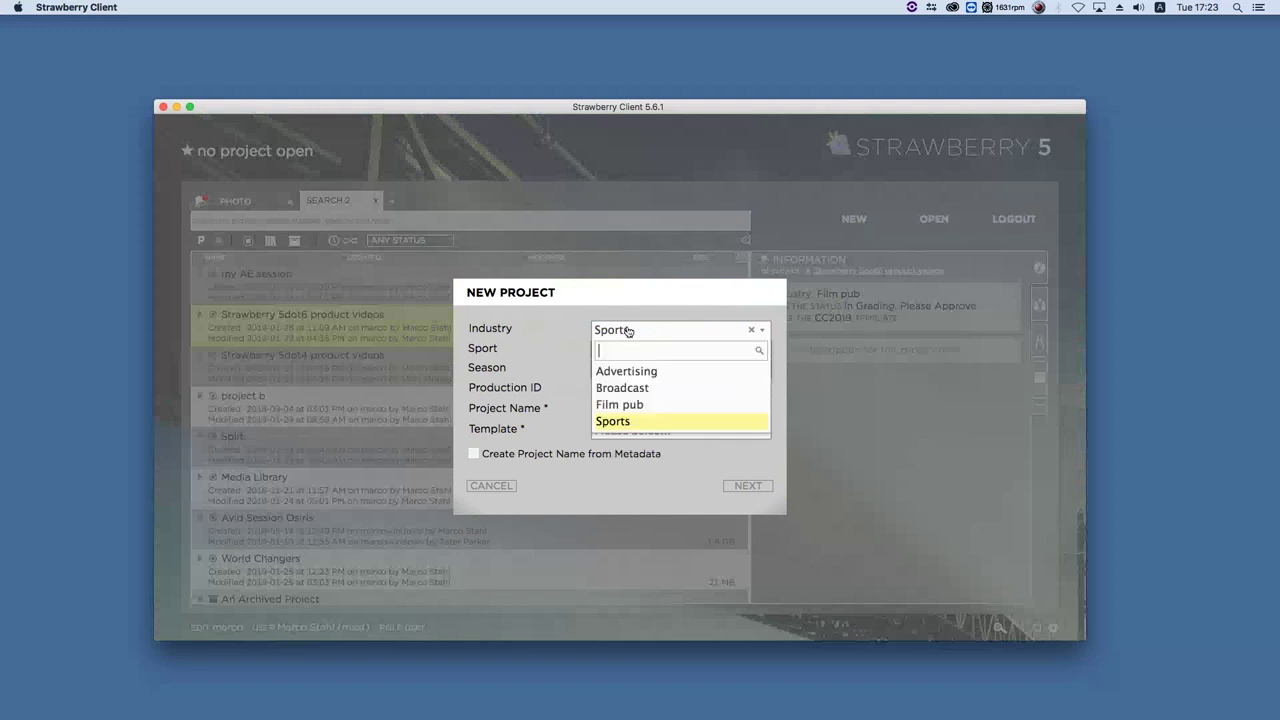
{"action": "left_click", "coordinate": [616, 371]}
{"action": "left_click", "coordinate": [627, 352]}
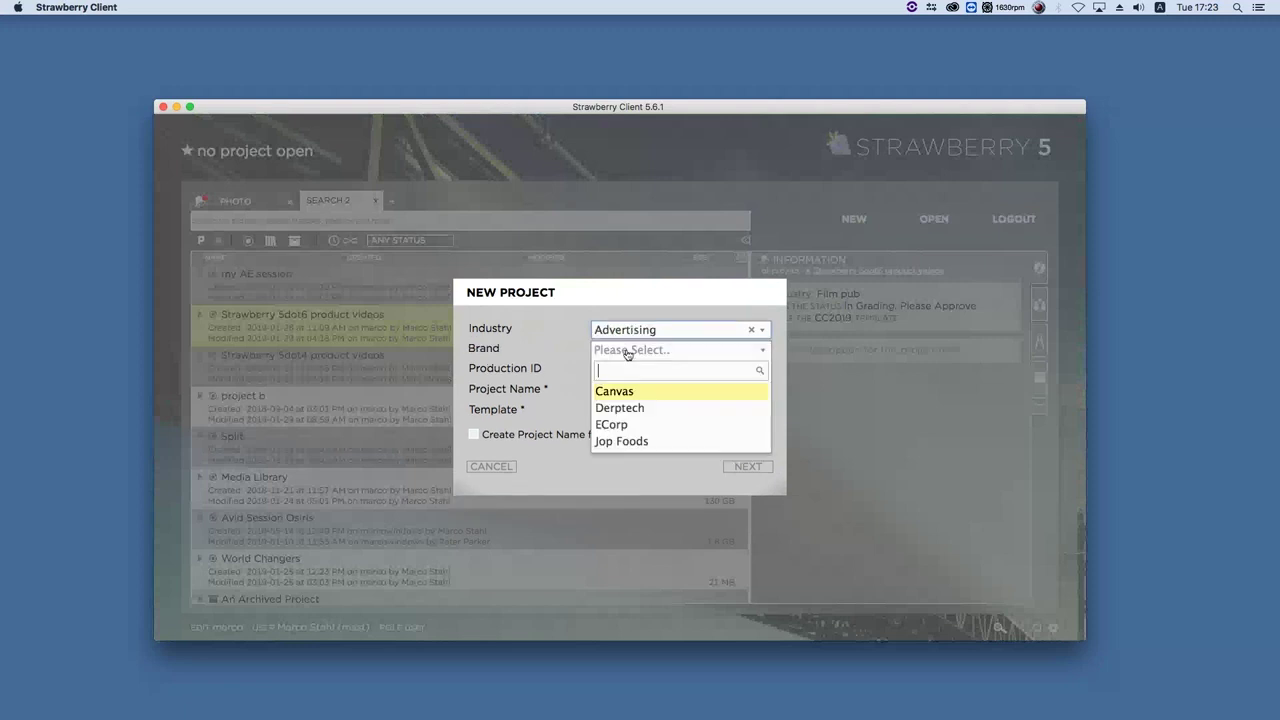
{"action": "left_click", "coordinate": [618, 424]}
{"action": "left_click", "coordinate": [630, 369]}
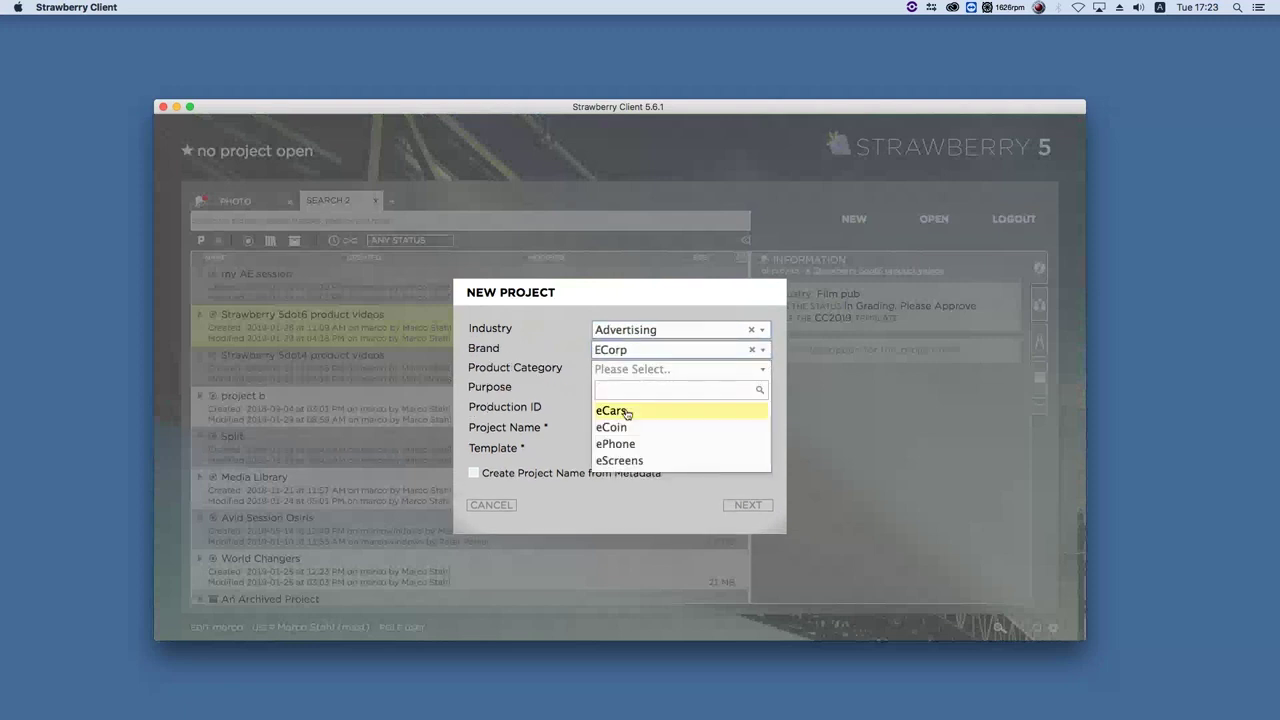
{"action": "left_click", "coordinate": [626, 412]}
{"action": "left_click", "coordinate": [622, 390]}
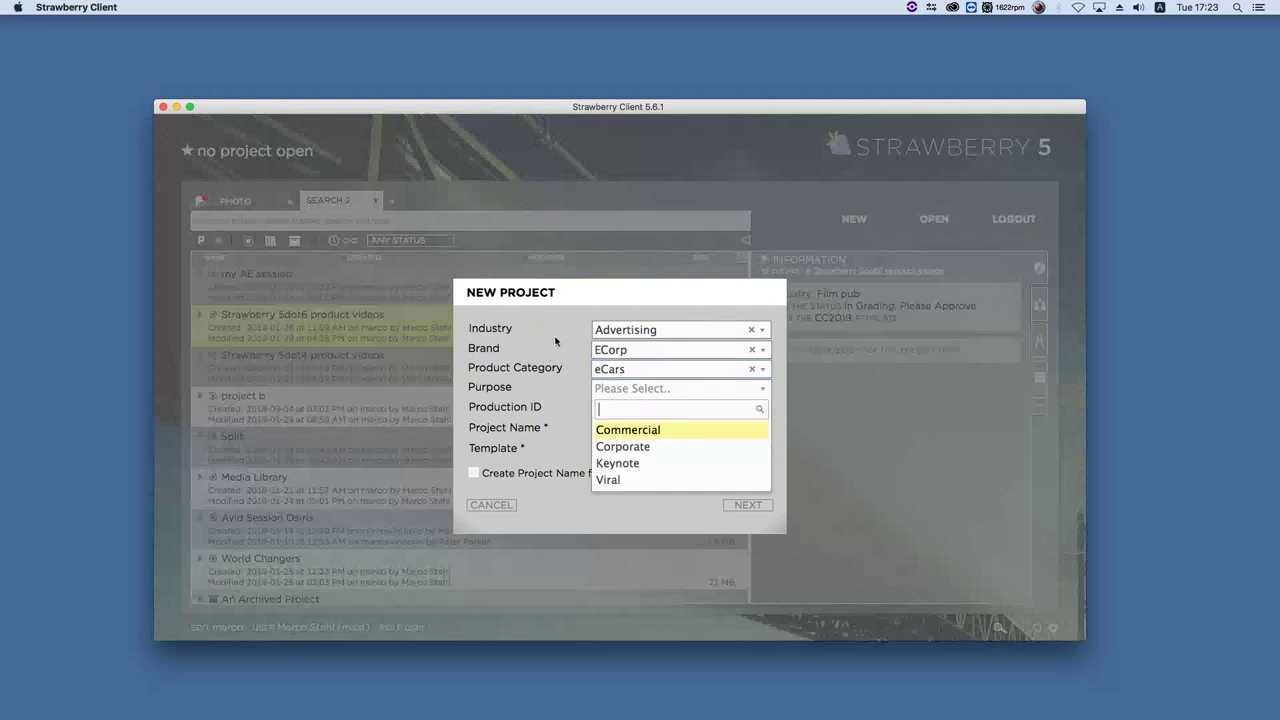
{"action": "left_click", "coordinate": [621, 480]}
Enter production ID 7384733 and project name MatrixStore Strawberry, choose the CC2019 template, and continue to the description.
{"action": "left_click", "coordinate": [607, 404]}
{"action": "type", "text": "7384733"}
{"action": "left_click", "coordinate": [615, 429]}
{"action": "type", "text": "MatrixStore Strawberry"}
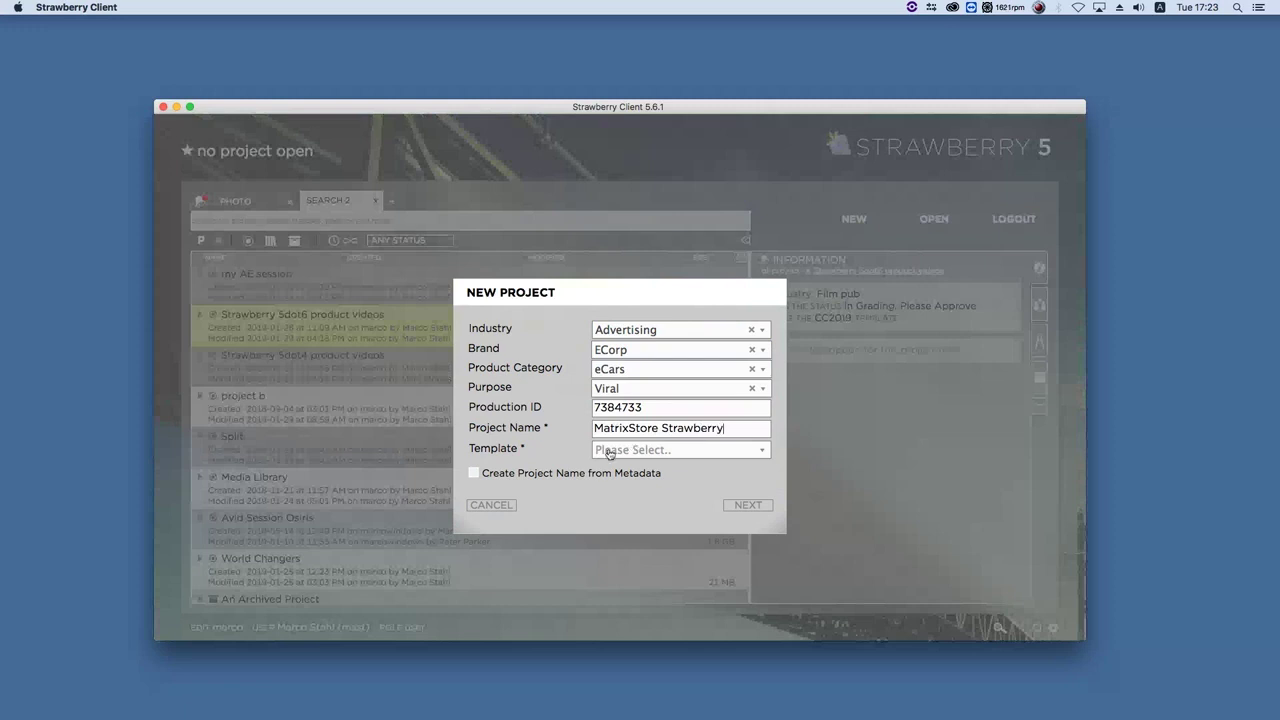
{"action": "left_click", "coordinate": [614, 456]}
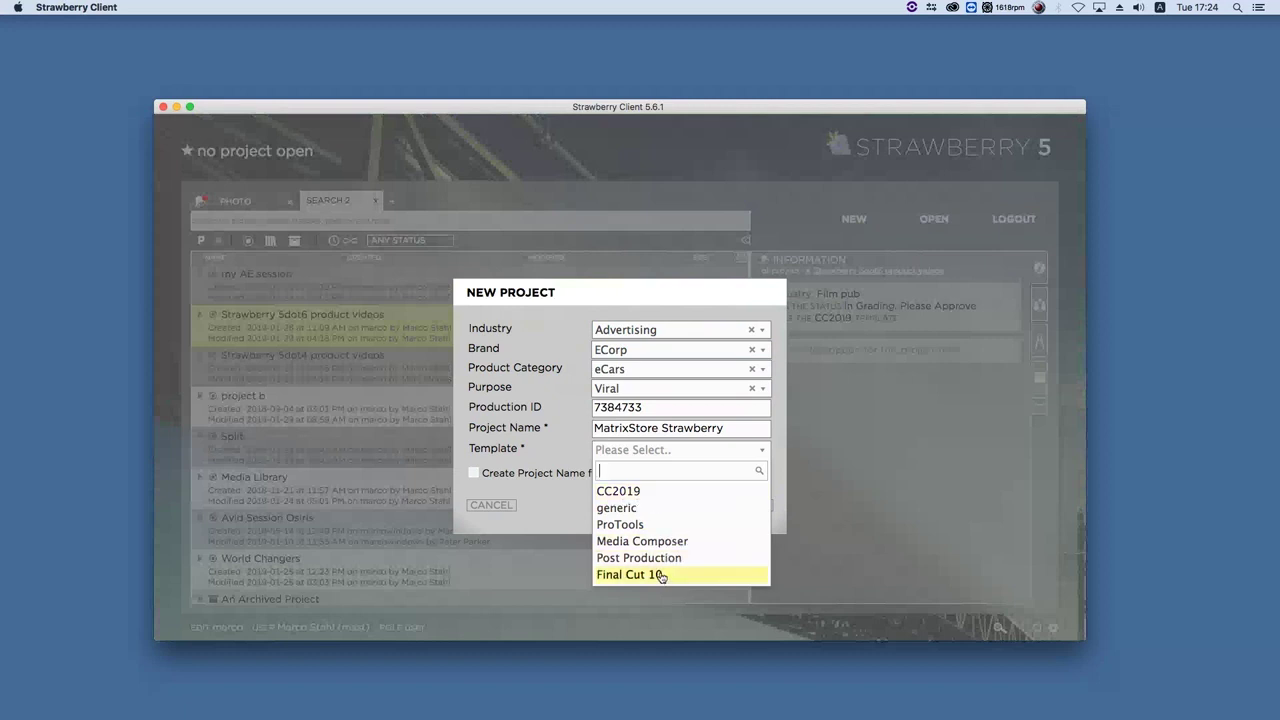
{"action": "left_click", "coordinate": [627, 493]}
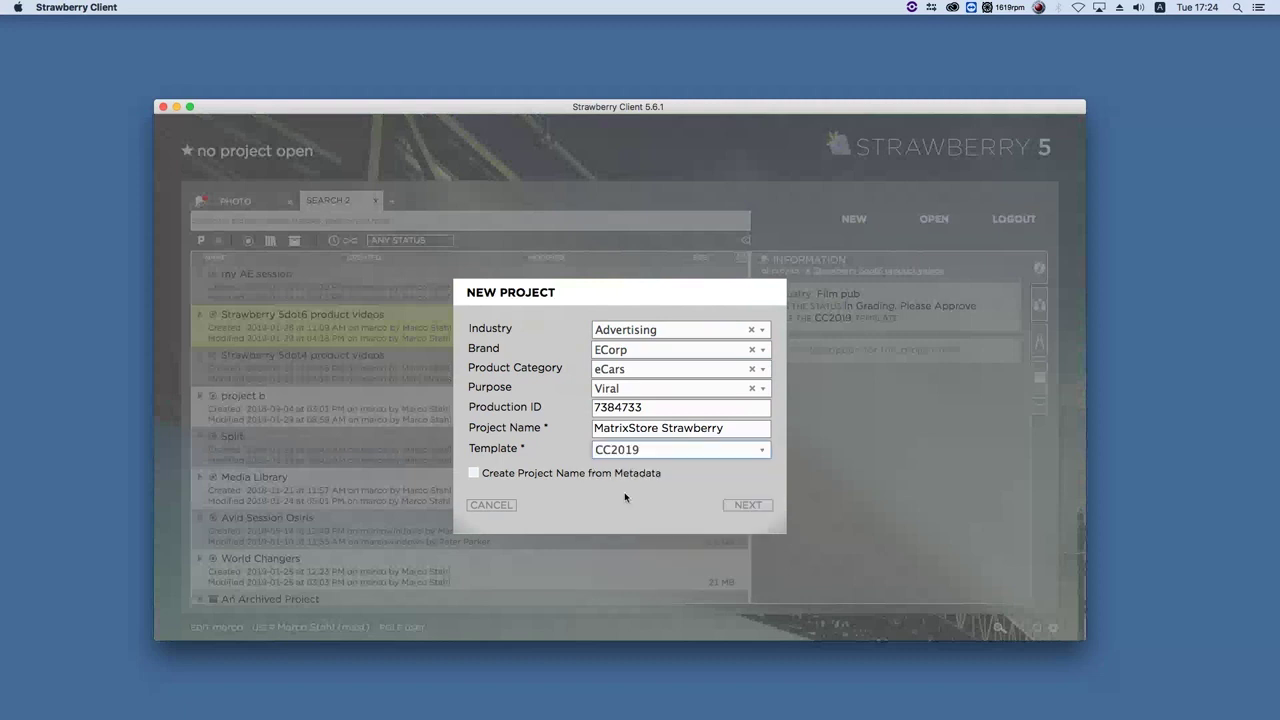
{"action": "left_click", "coordinate": [742, 507]}
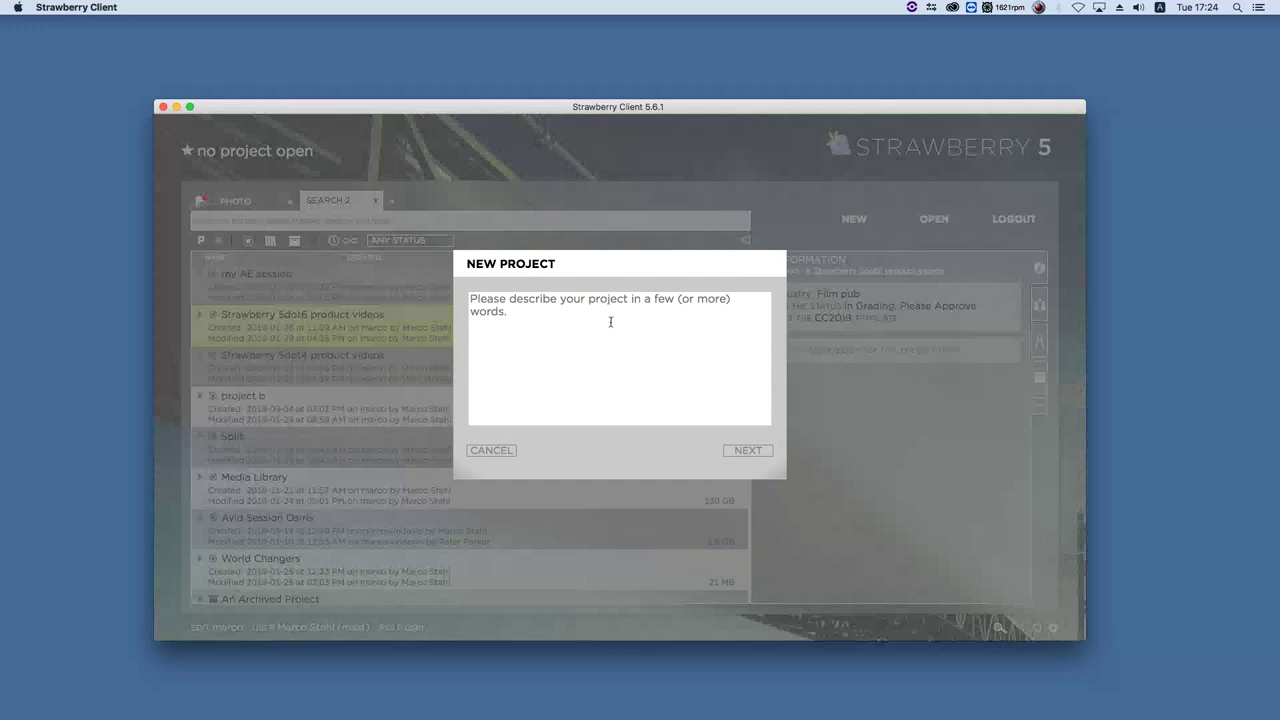
Leave the project description empty and grant two additional users view and write access to the project.
{"action": "left_click", "coordinate": [730, 451]}
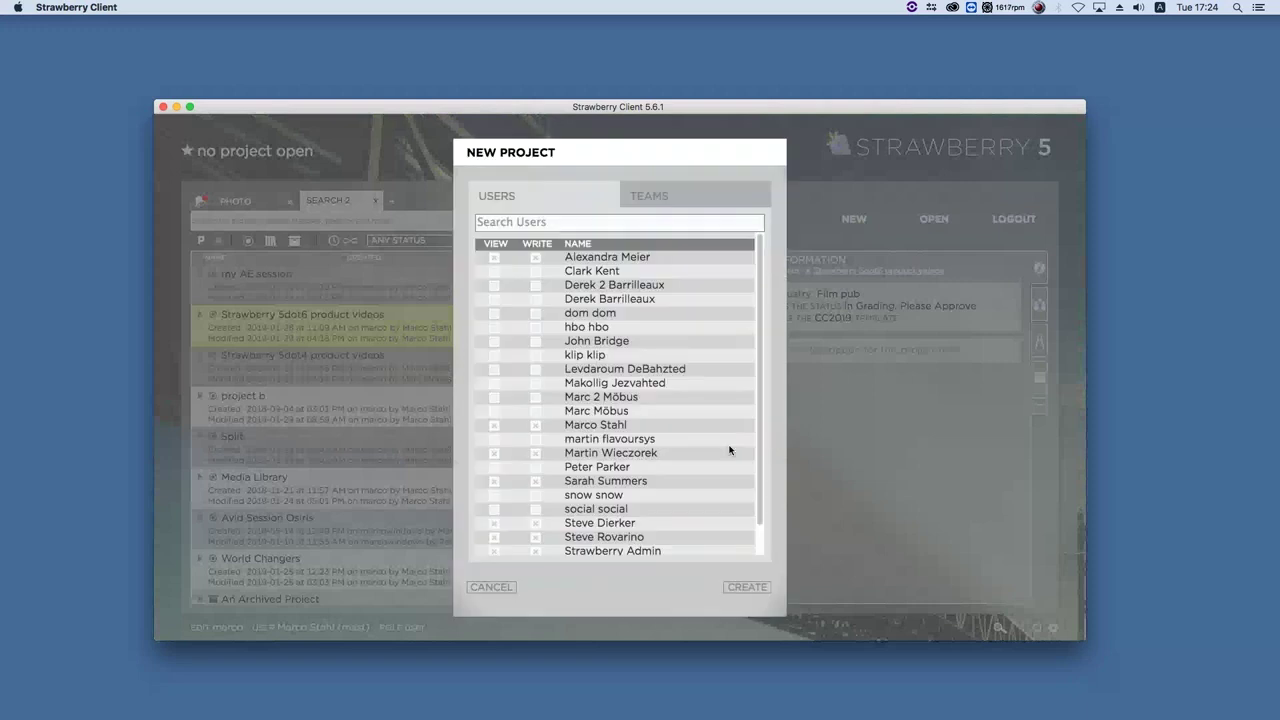
{"action": "left_click", "coordinate": [535, 300]}
{"action": "left_click", "coordinate": [535, 342]}
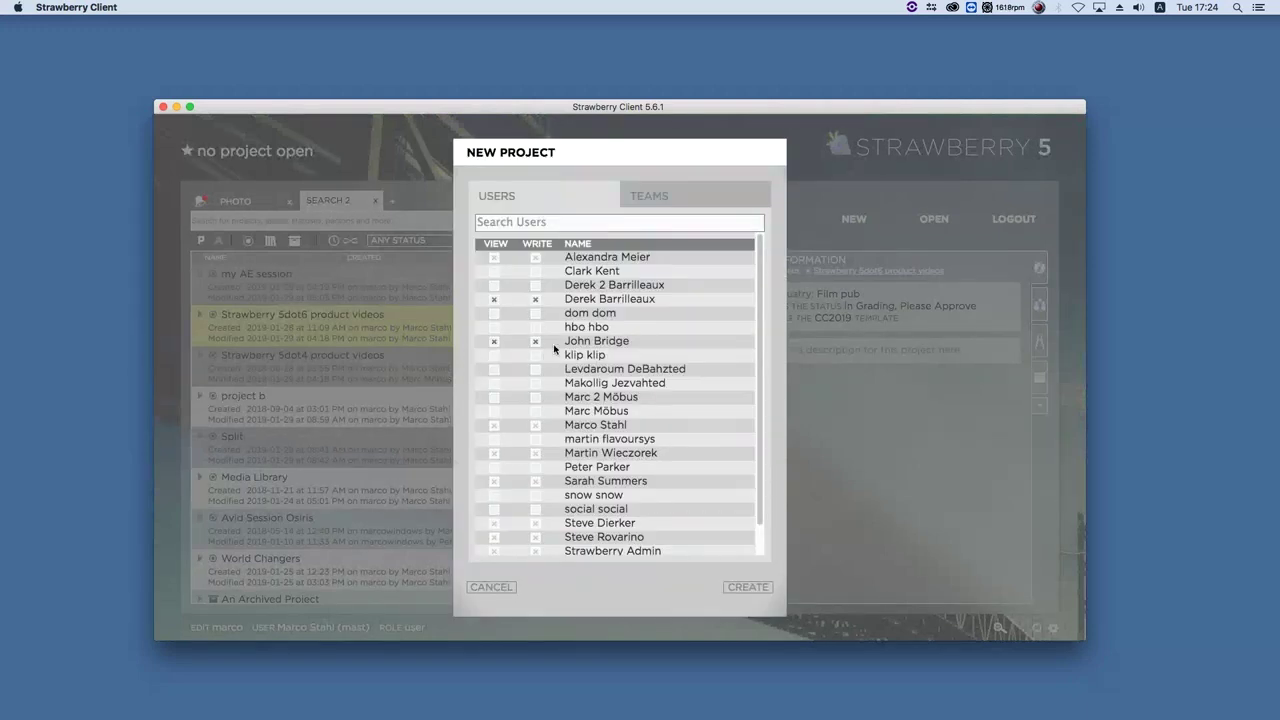
Give the IBC Crew and Post-production teams write access and the Graphics team view access, and create the project.
{"action": "left_click", "coordinate": [633, 200]}
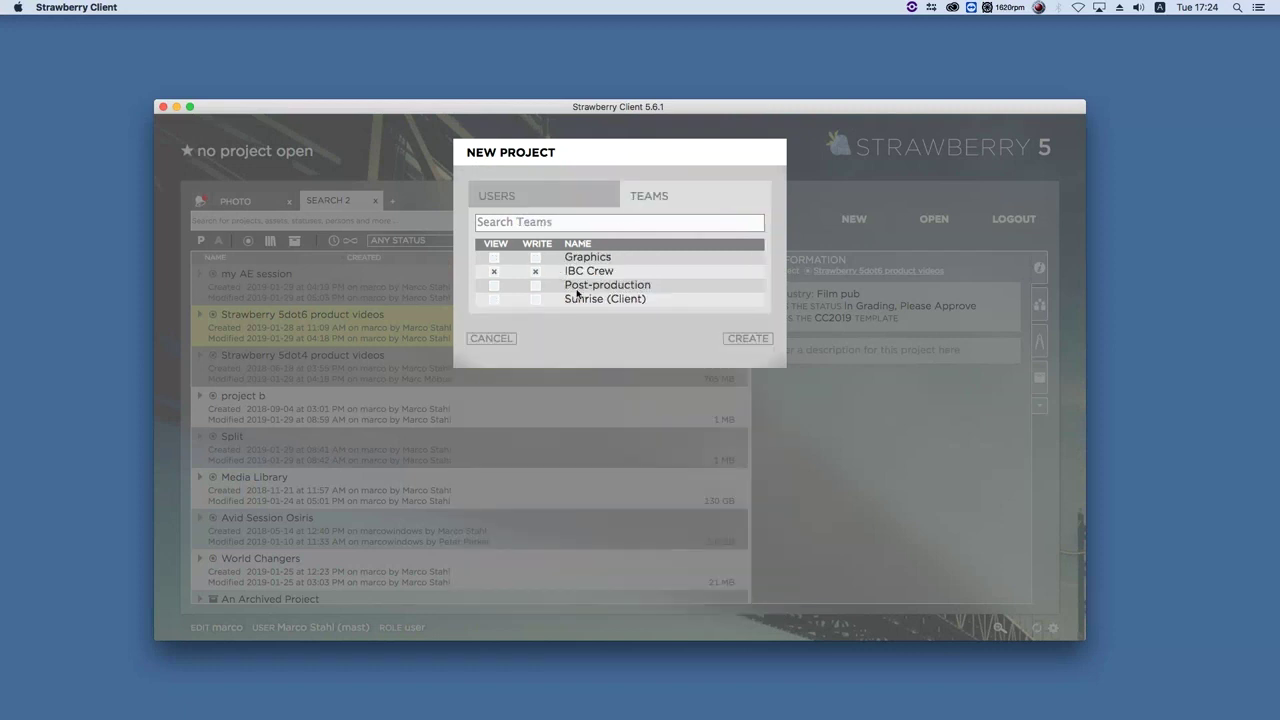
{"action": "left_click", "coordinate": [537, 287]}
{"action": "left_click", "coordinate": [493, 258]}
{"action": "left_click", "coordinate": [738, 341]}
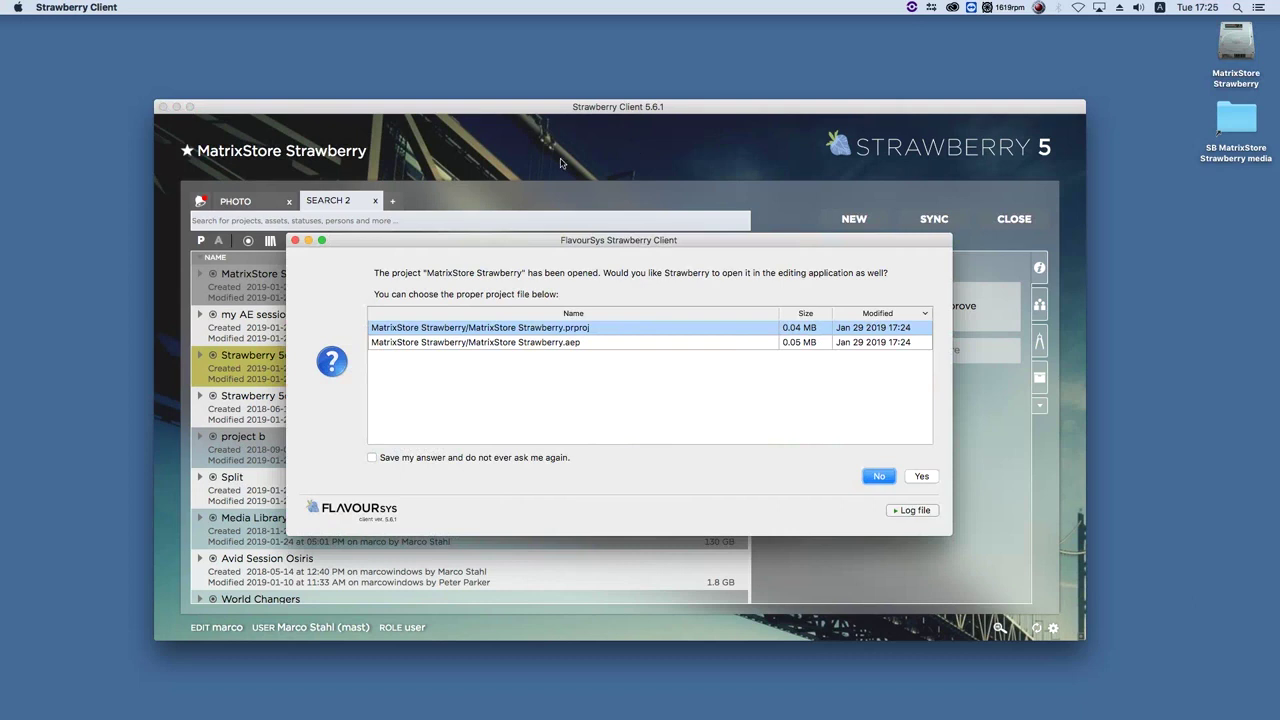
Open the mounted MatrixStore Strawberry volume in Finder and examine its folders and its .aep and .prproj project files.
{"action": "left_click_drag", "start_coordinate": [1226, 52], "coordinate": [1212, 245]}
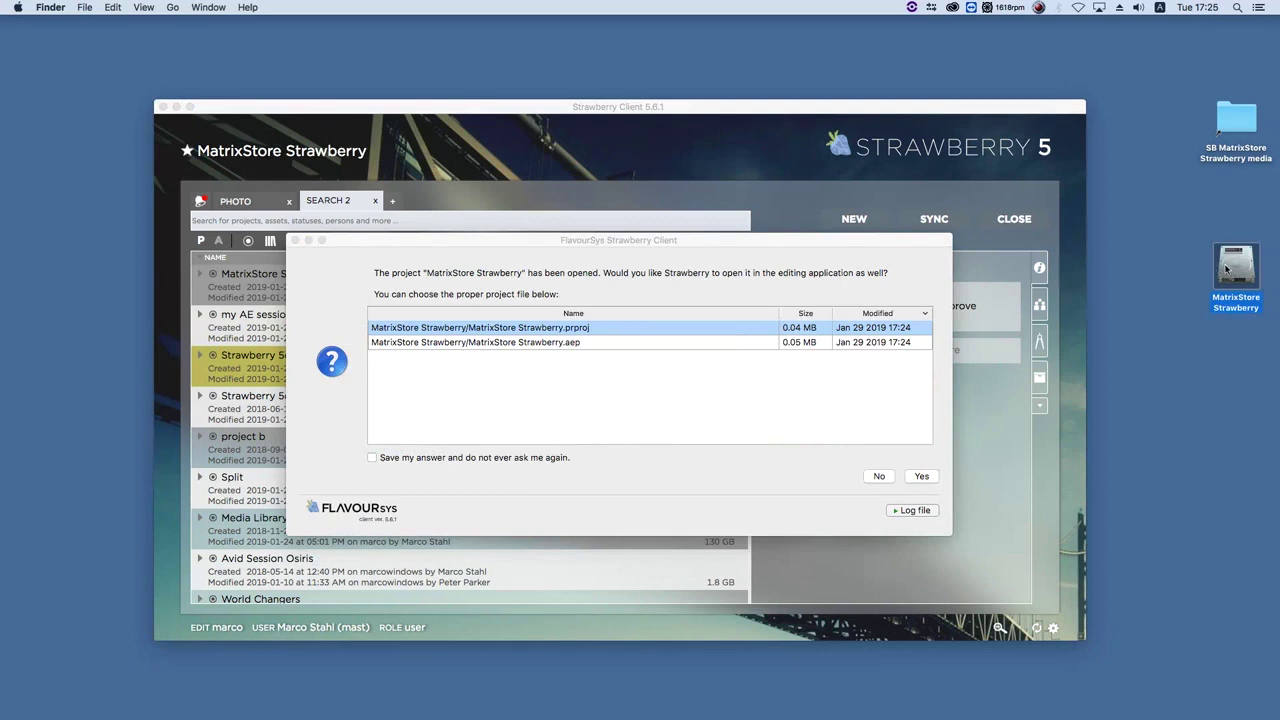
{"action": "double_click", "coordinate": [1226, 268]}
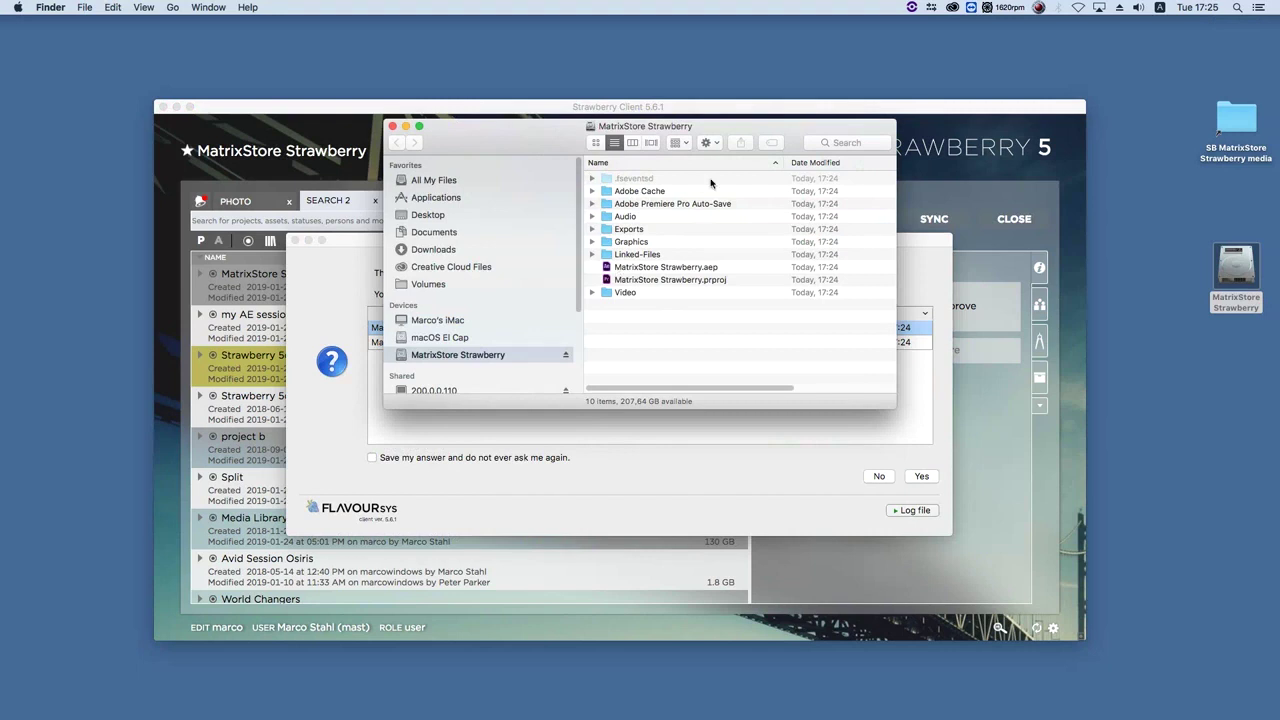
{"action": "left_click", "coordinate": [666, 270]}
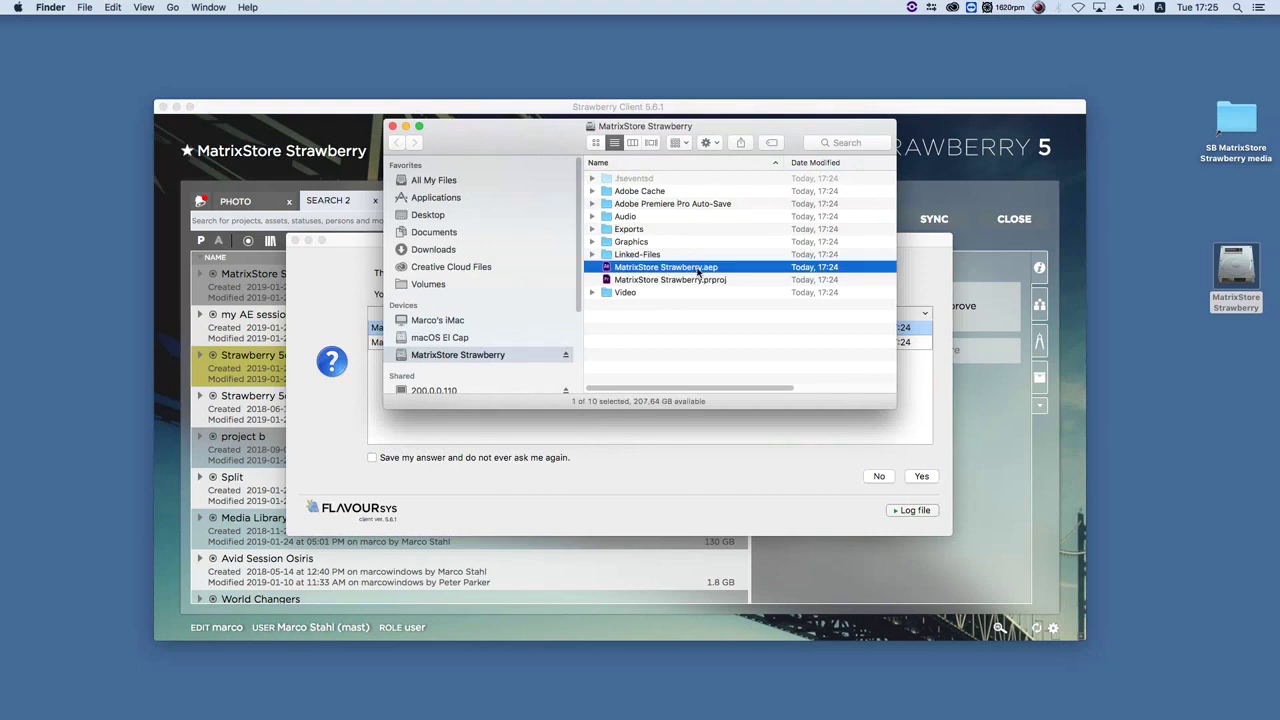
{"action": "left_click", "coordinate": [725, 283]}
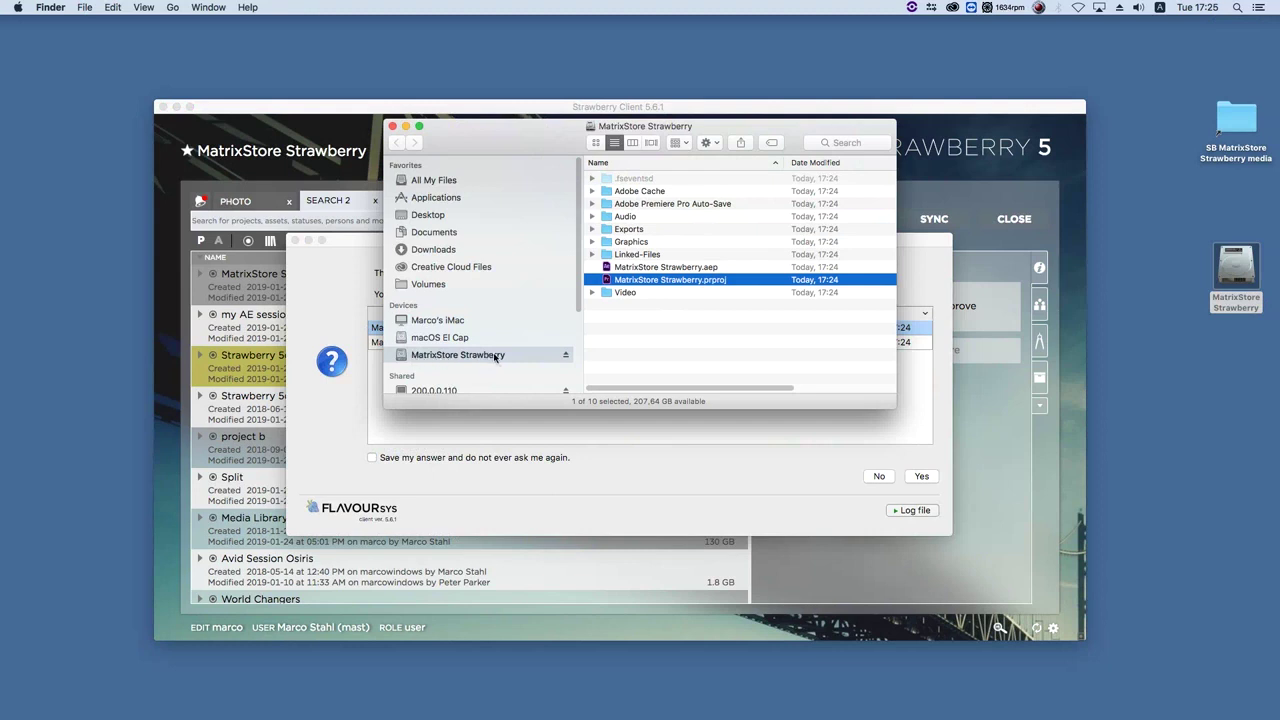
{"action": "left_click_drag", "start_coordinate": [494, 146], "coordinate": [606, 111]}
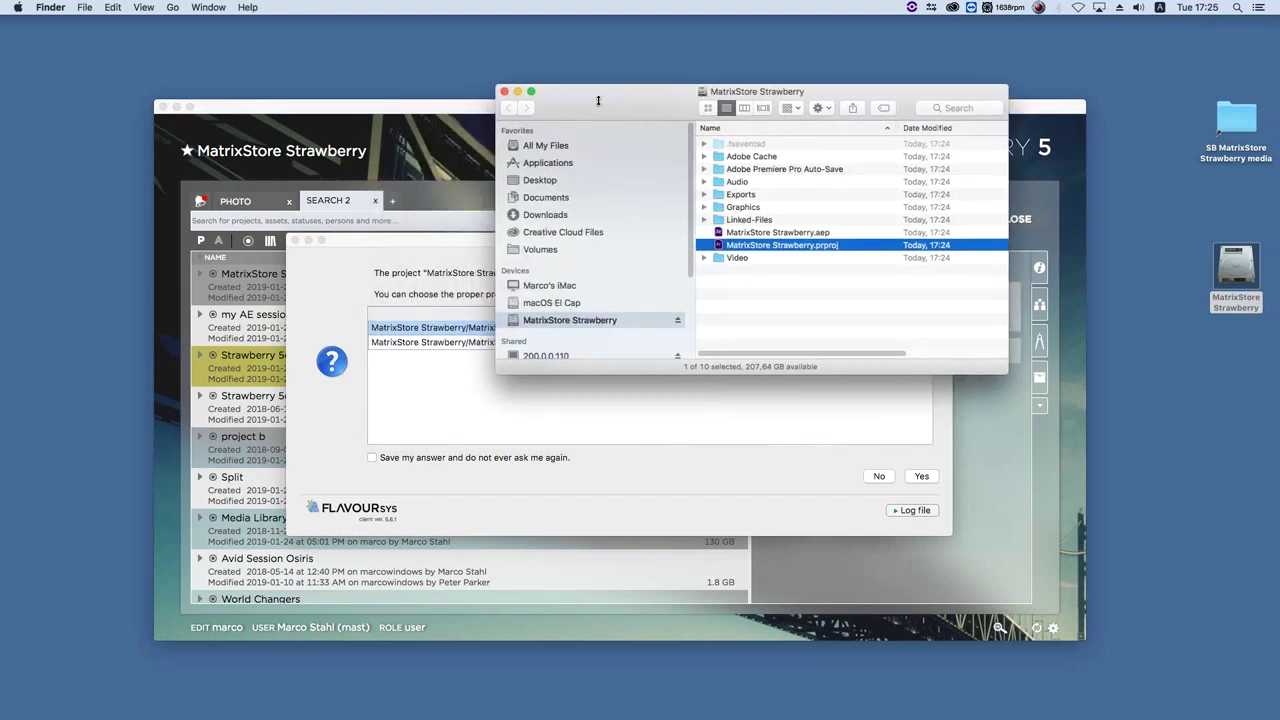
Close the Finder window and open the project's MatrixStore Strawberry.prproj file in Premiere Pro.
{"action": "left_click", "coordinate": [505, 92]}
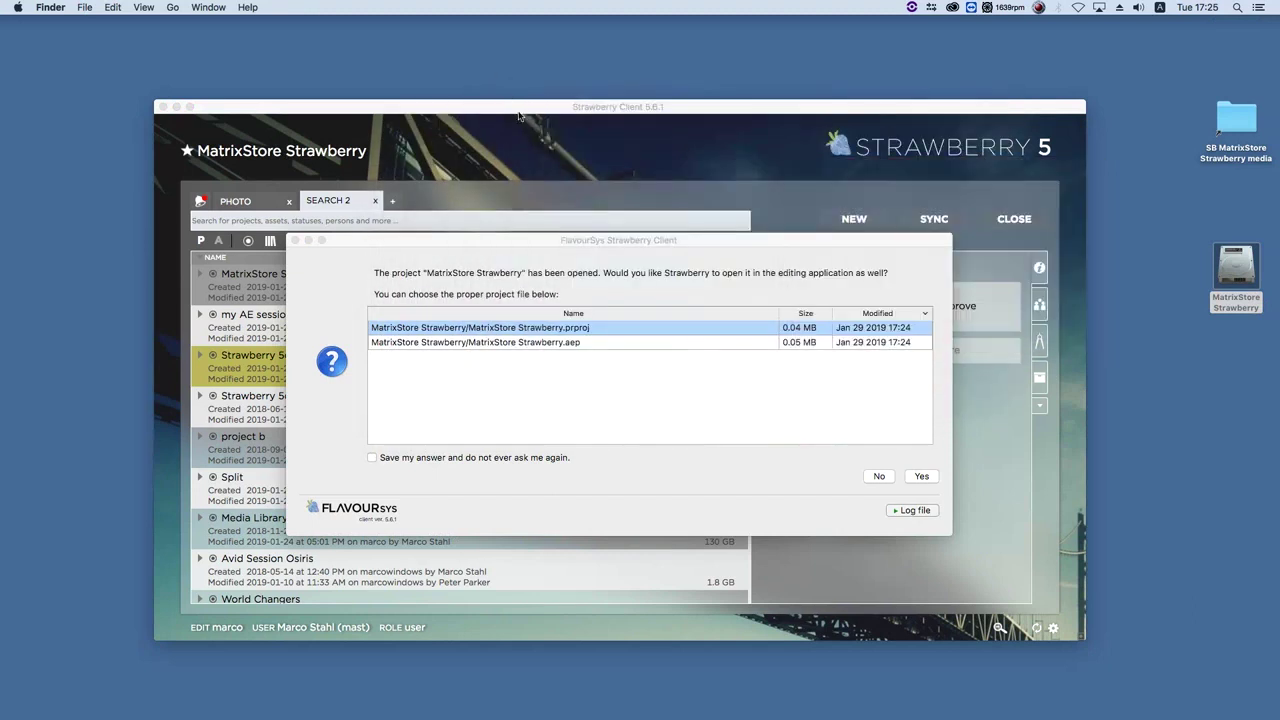
{"action": "left_click", "coordinate": [566, 245]}
{"action": "left_click", "coordinate": [561, 341]}
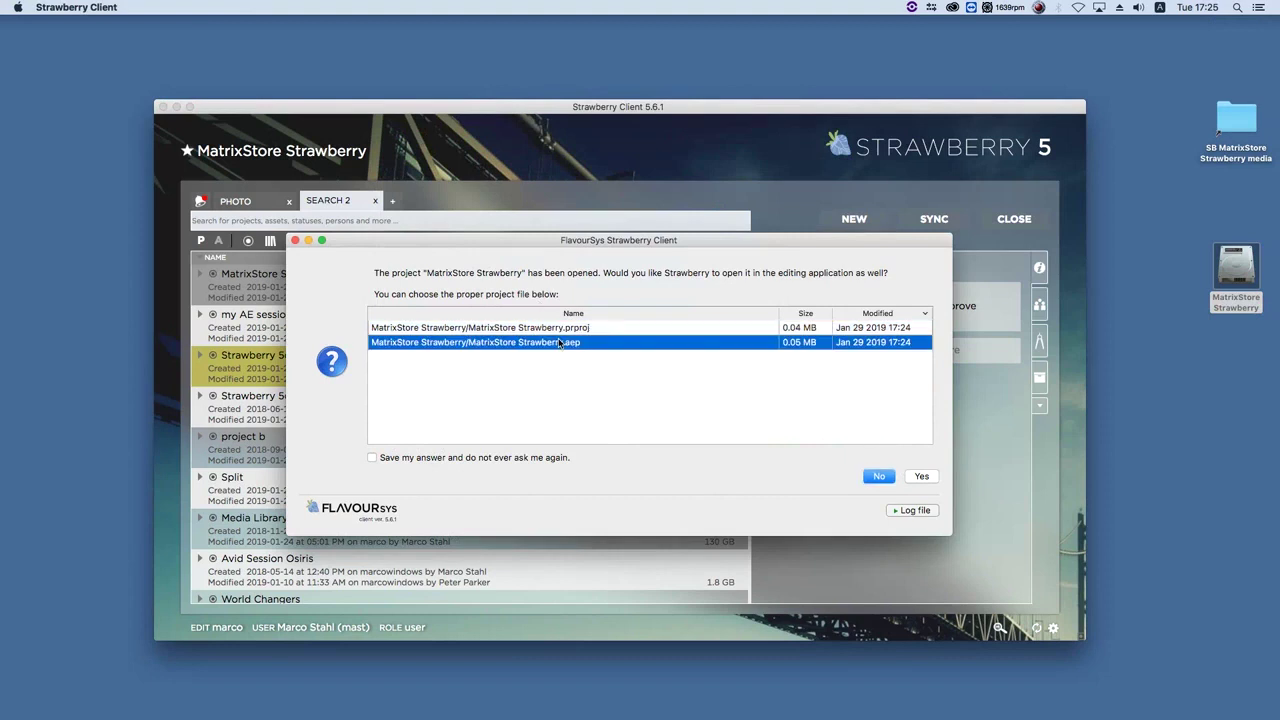
{"action": "left_click", "coordinate": [568, 329]}
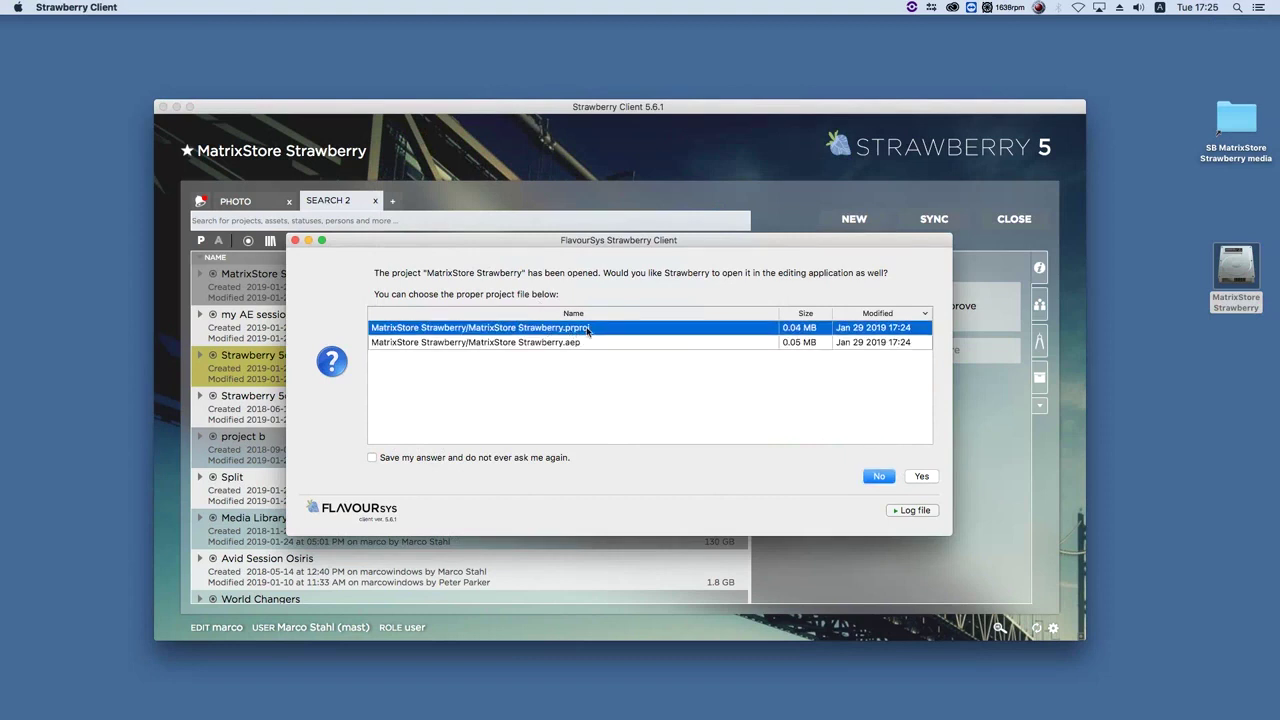
{"action": "left_click", "coordinate": [919, 477]}
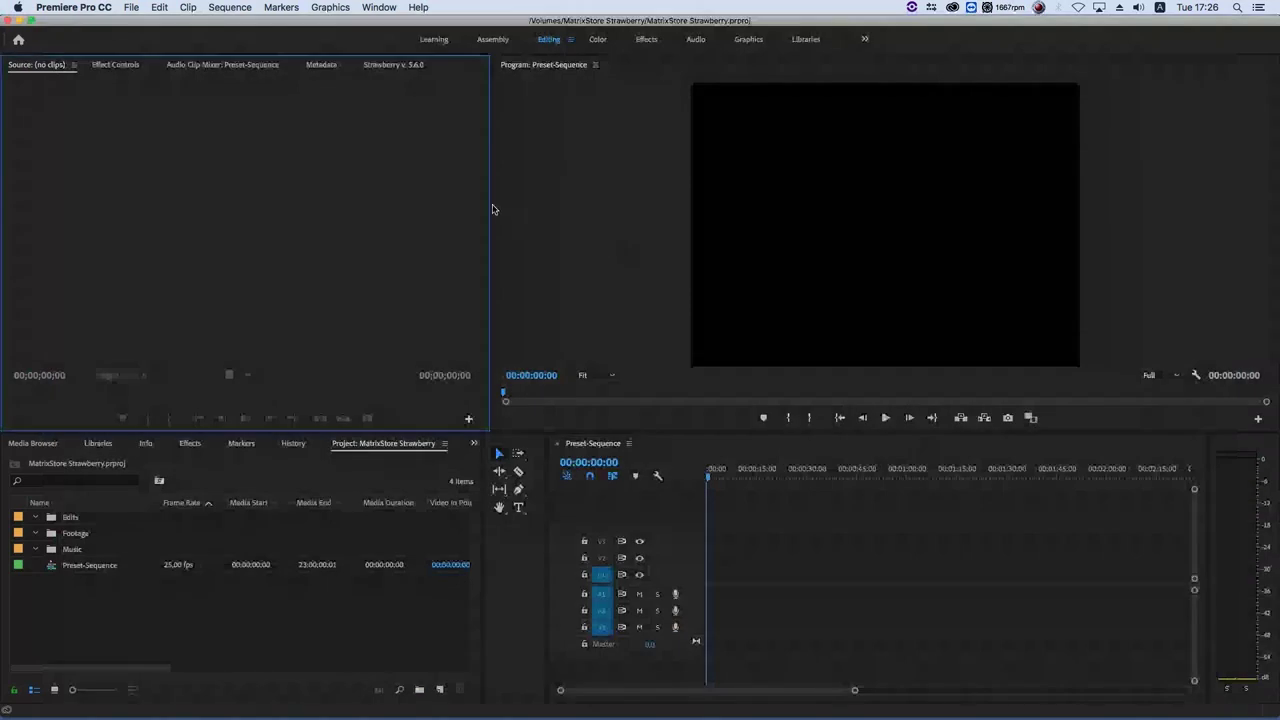
Show the Strawberry panel inside Premiere Pro and browse assets instead of projects in the Search 2 search.
{"action": "left_click", "coordinate": [379, 65]}
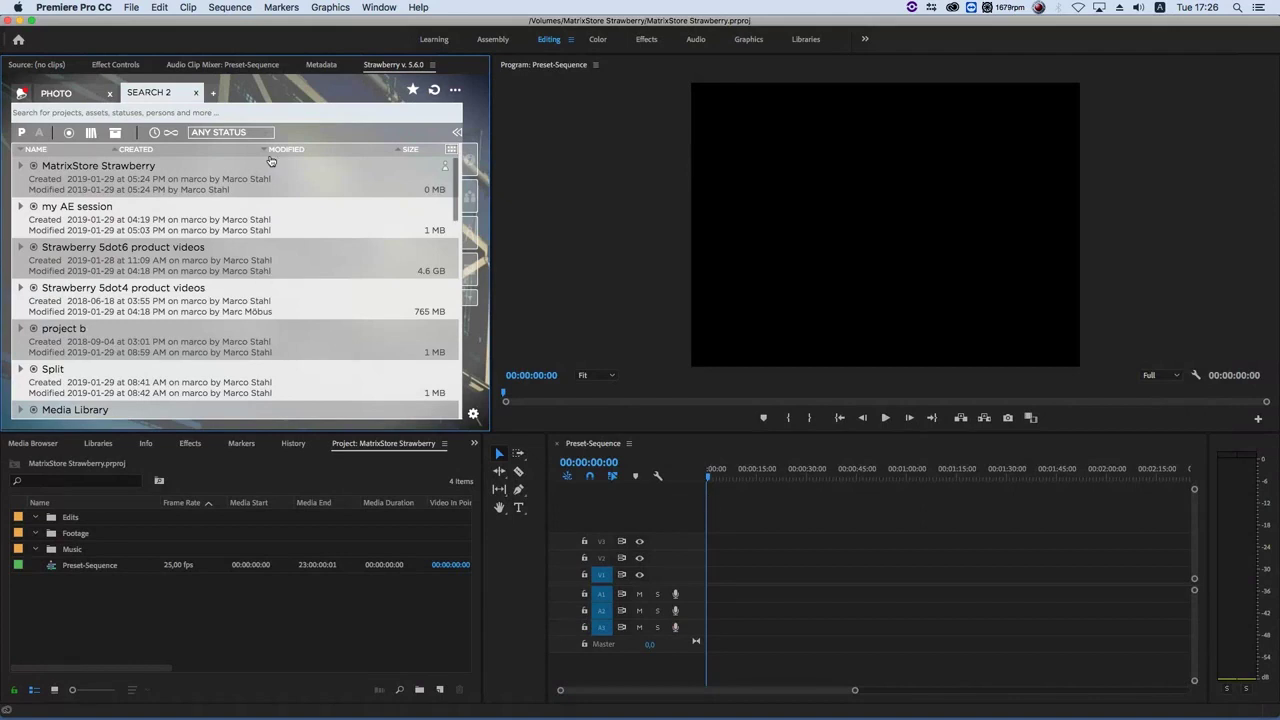
{"action": "left_click", "coordinate": [92, 112]}
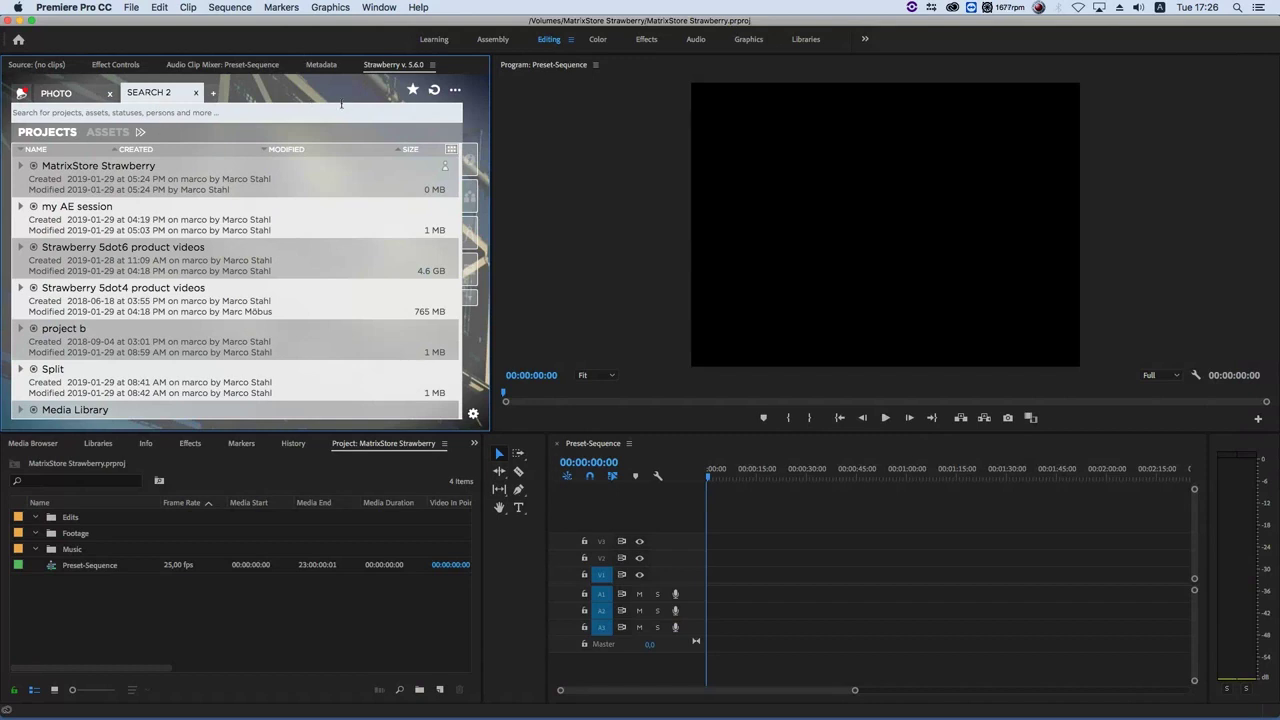
{"action": "left_click", "coordinate": [118, 131]}
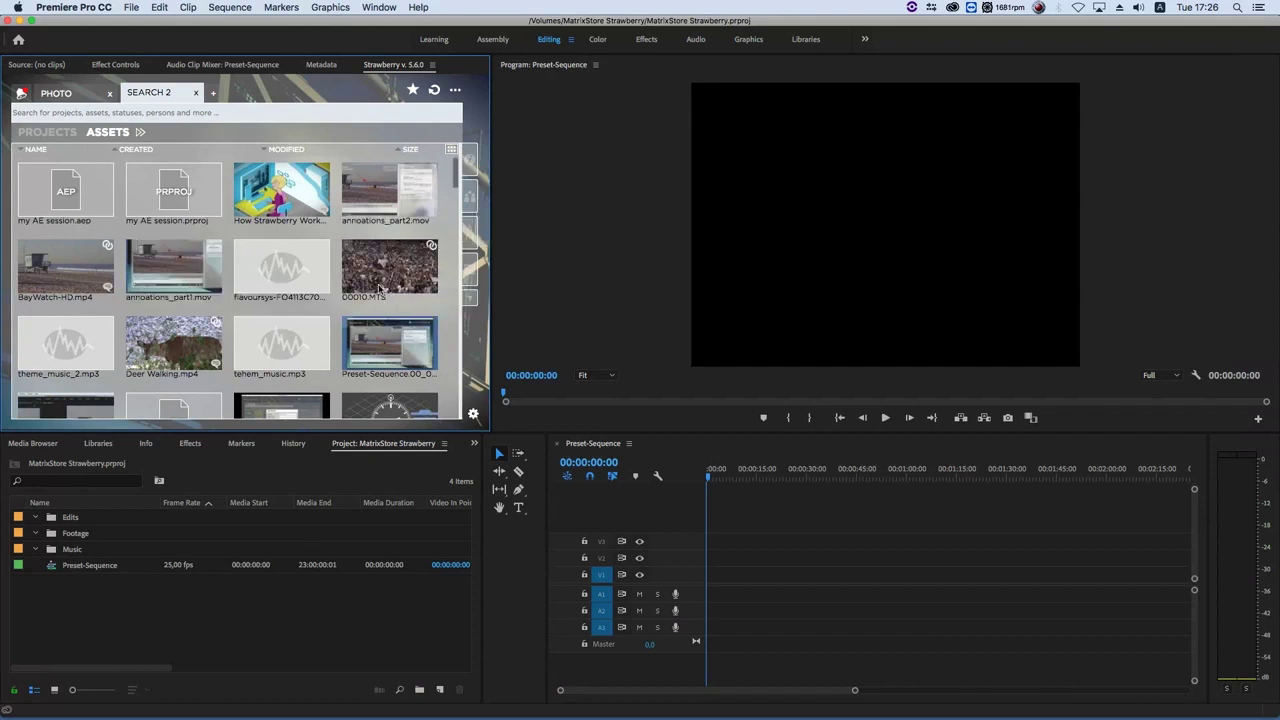
Replace the photo search with a search for "media libra" to find the Media Library project.
{"action": "left_click", "coordinate": [71, 95]}
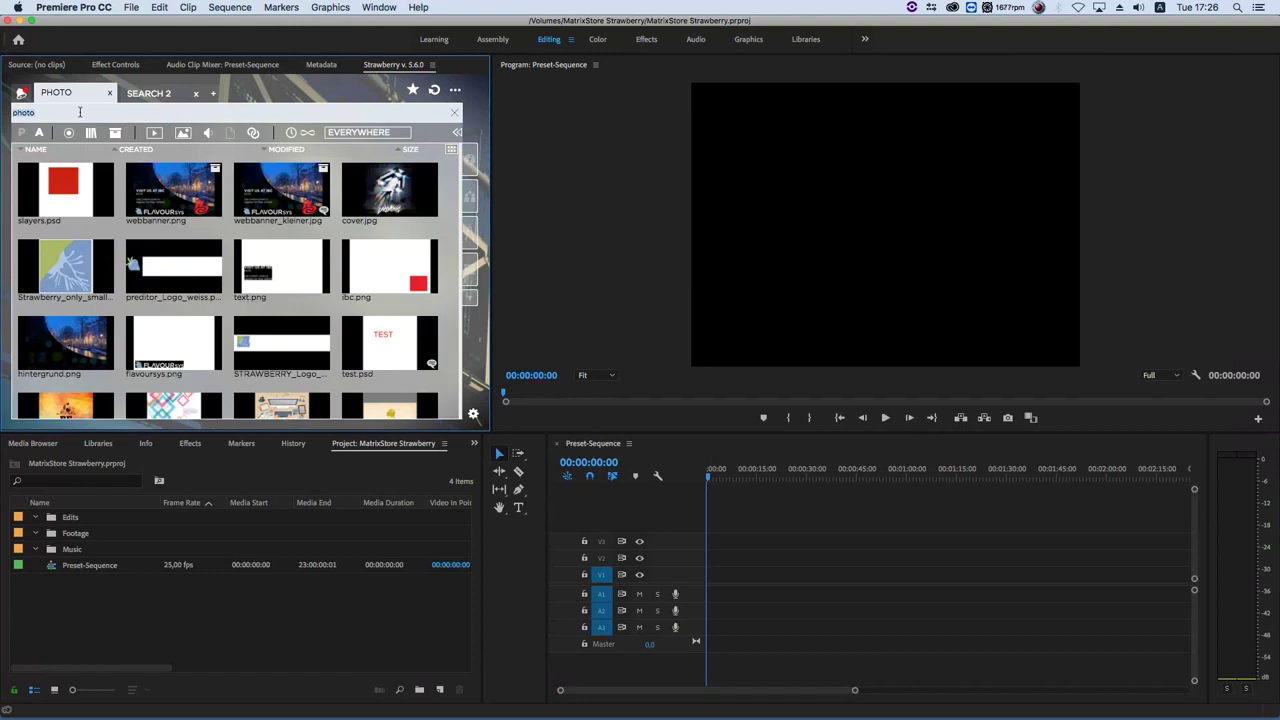
{"action": "left_click", "coordinate": [80, 112]}
{"action": "type", "text": "media"}
{"action": "key", "text": "Return"}
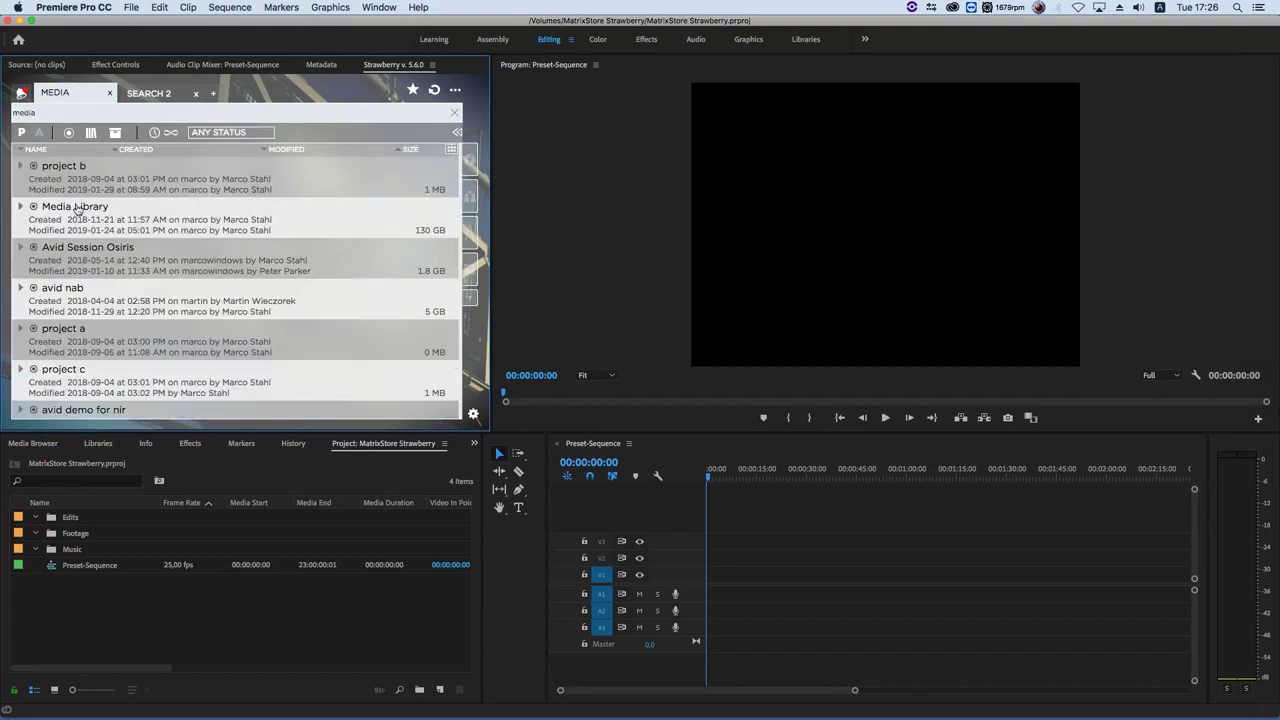
{"action": "type", "text": "libra"}
{"action": "key", "text": "Return"}
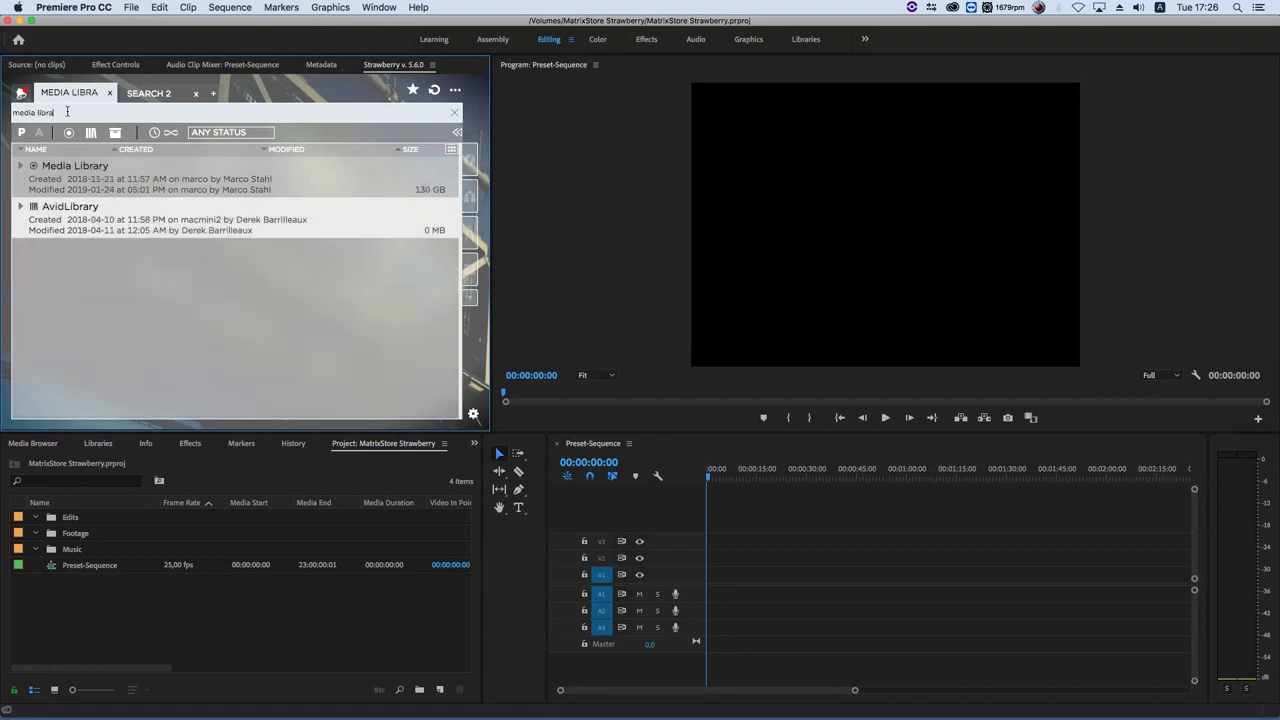
Expand the Media Library project, search inside it for "om", and open the om_demo folder.
{"action": "left_click", "coordinate": [18, 177]}
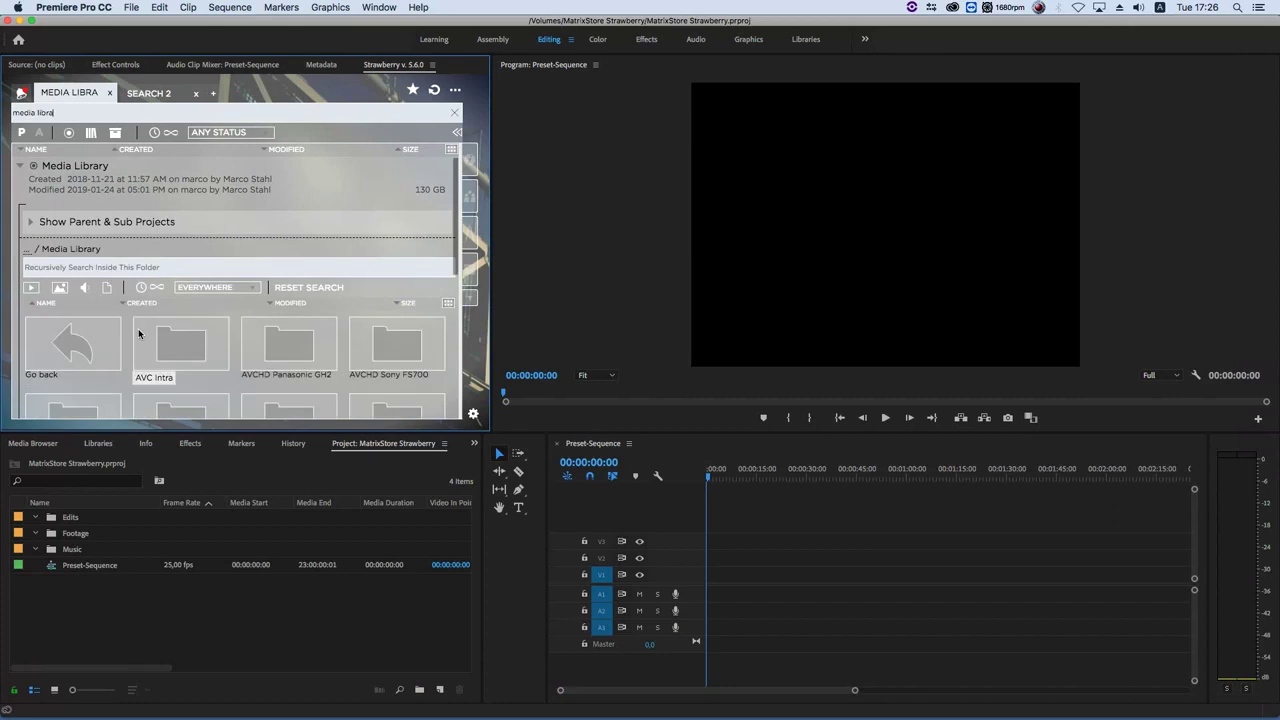
{"action": "scroll", "coordinate": [140, 332], "scroll_direction": "down", "scroll_amount": 3}
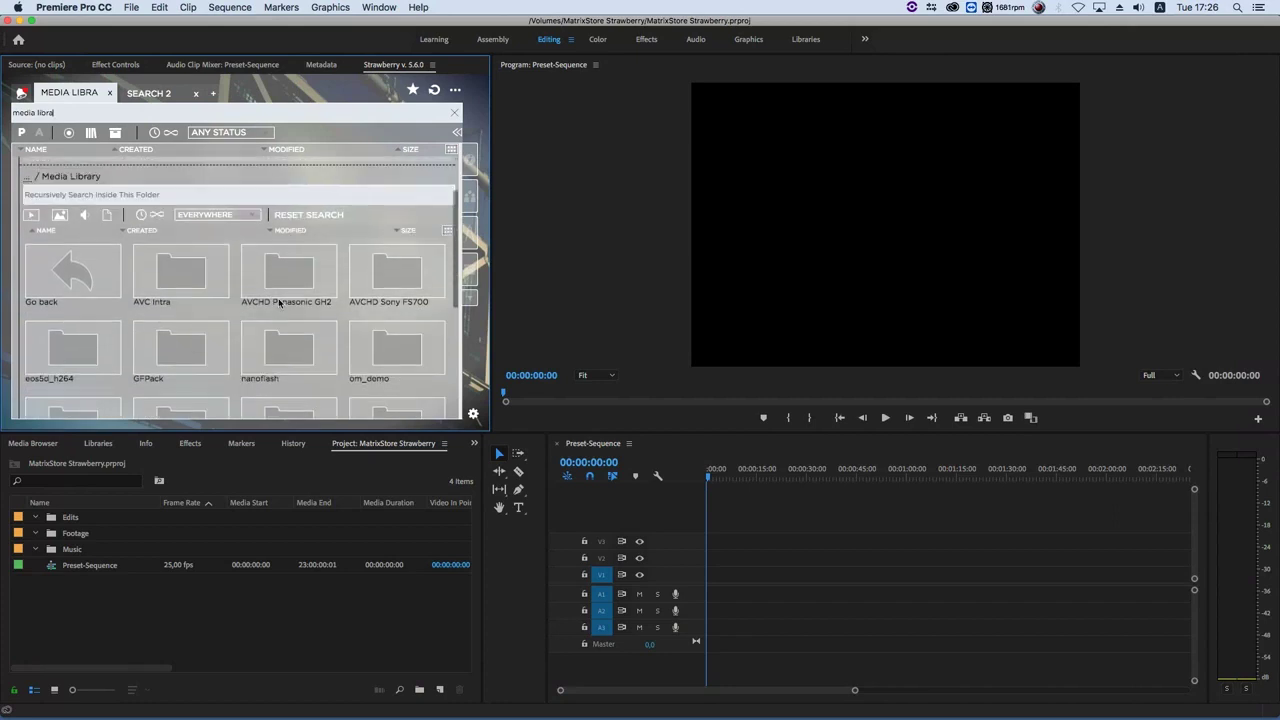
{"action": "left_click", "coordinate": [130, 195]}
{"action": "left_click", "coordinate": [129, 195]}
{"action": "type", "text": "om"}
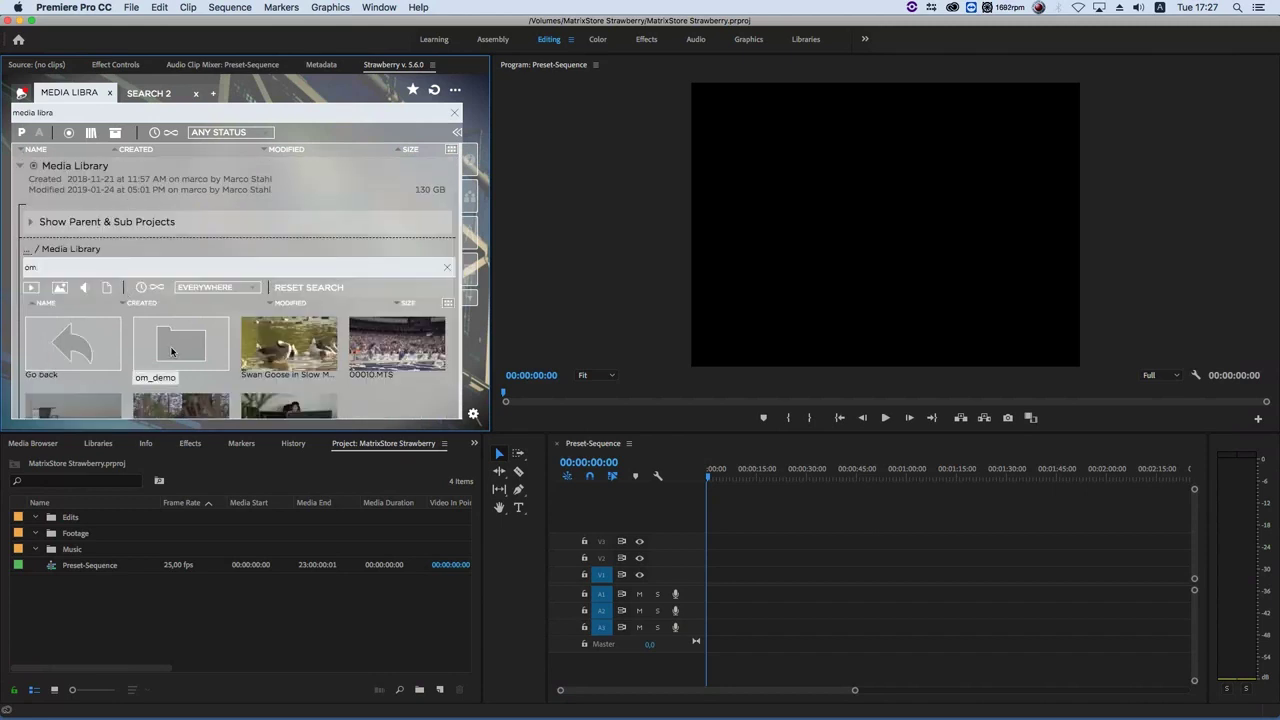
{"action": "double_click", "coordinate": [187, 344]}
{"action": "scroll", "coordinate": [298, 280], "scroll_direction": "down", "scroll_amount": 1}
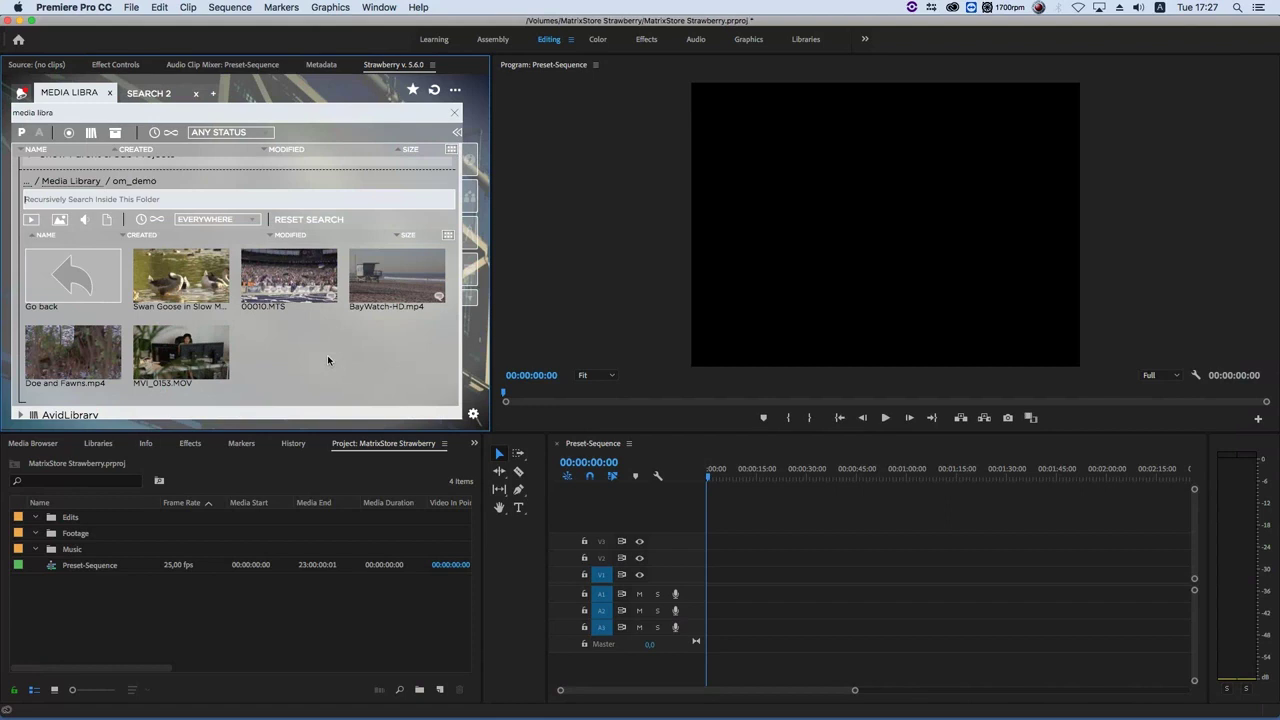
Preview BayWatch-HD.mp4 in a narrower Strawberry panel and examine its two comment markers and their frames.
{"action": "left_click", "coordinate": [365, 288]}
{"action": "left_click_drag", "start_coordinate": [493, 283], "coordinate": [400, 283]}
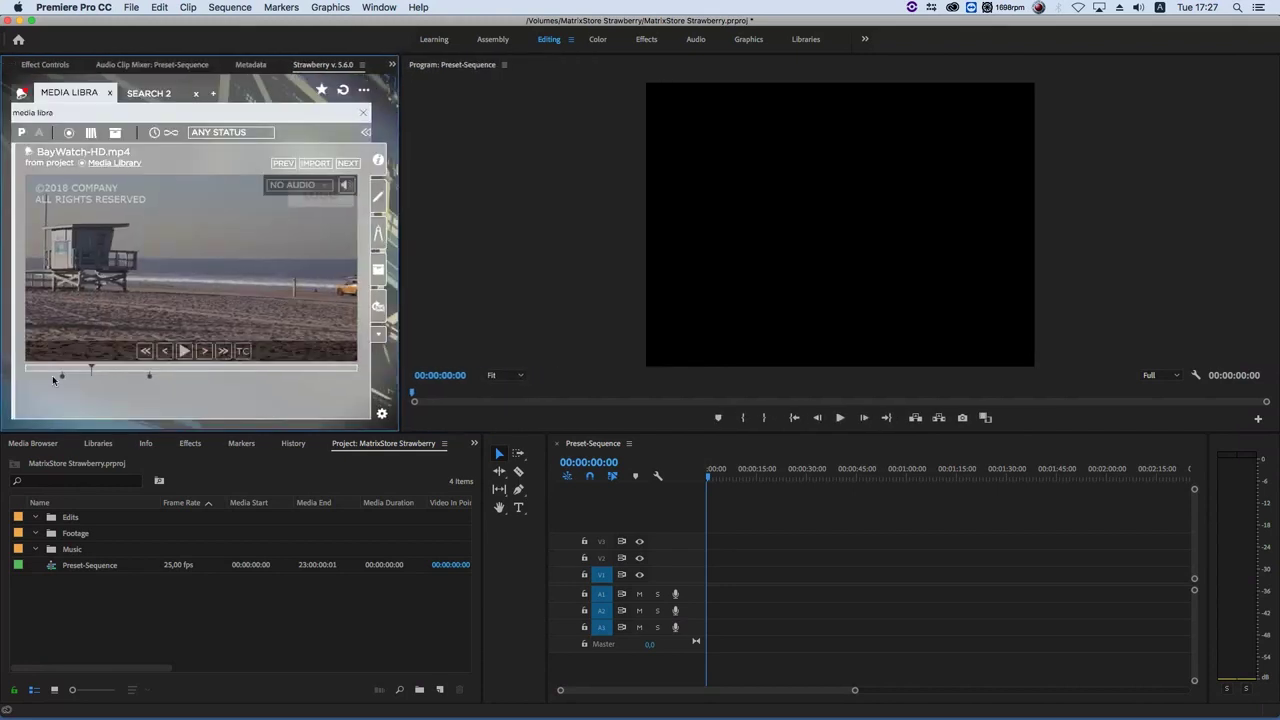
{"action": "mouse_move", "coordinate": [63, 380]}
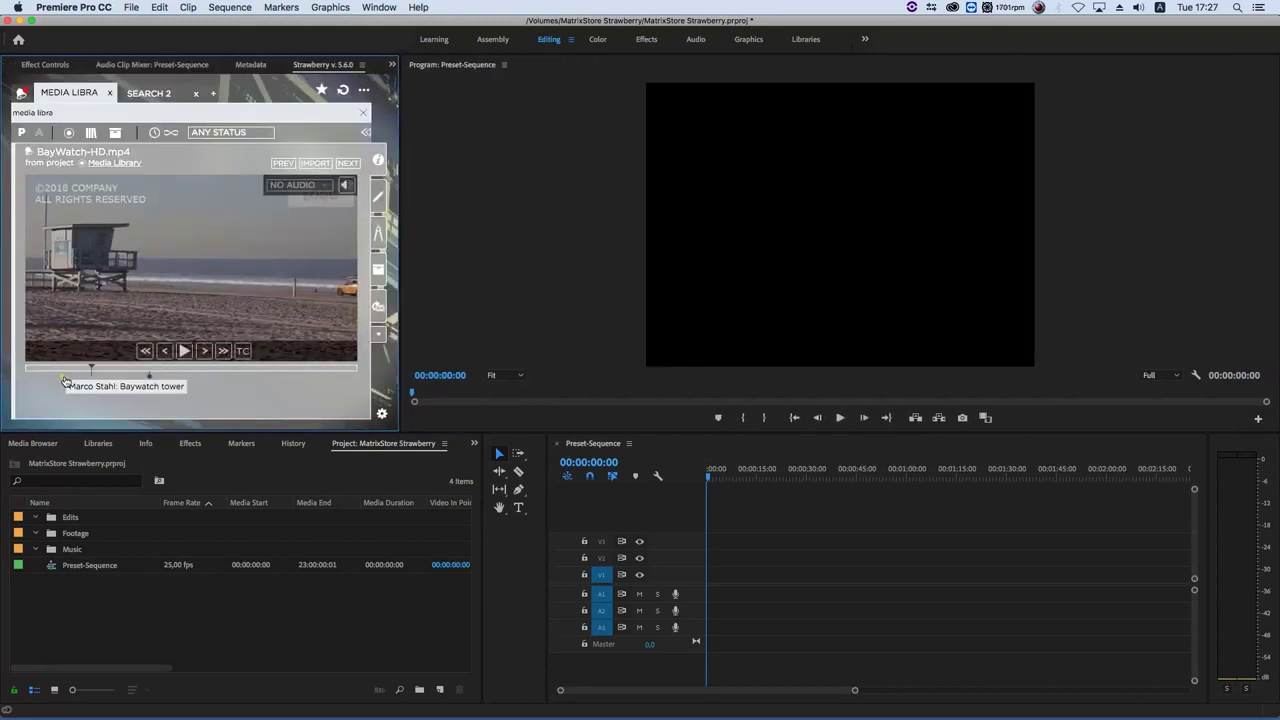
{"action": "left_click", "coordinate": [65, 370]}
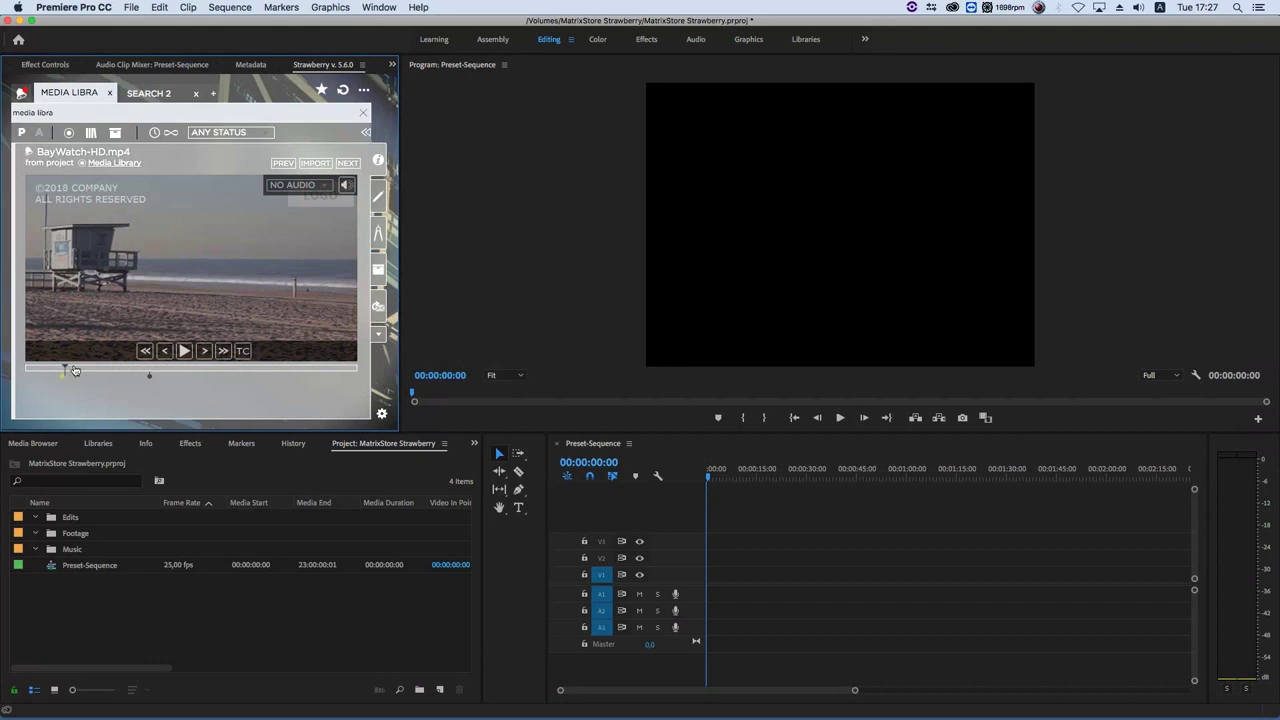
{"action": "left_click", "coordinate": [150, 373]}
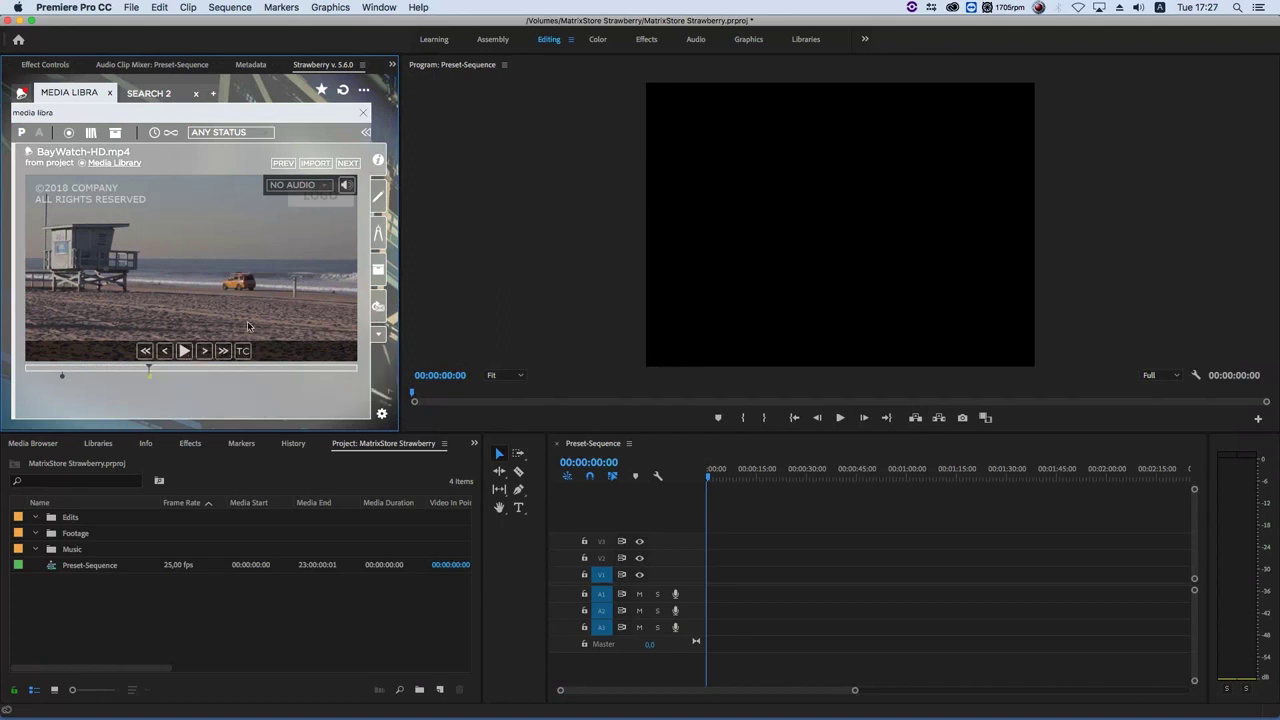
{"action": "mouse_move", "coordinate": [60, 381]}
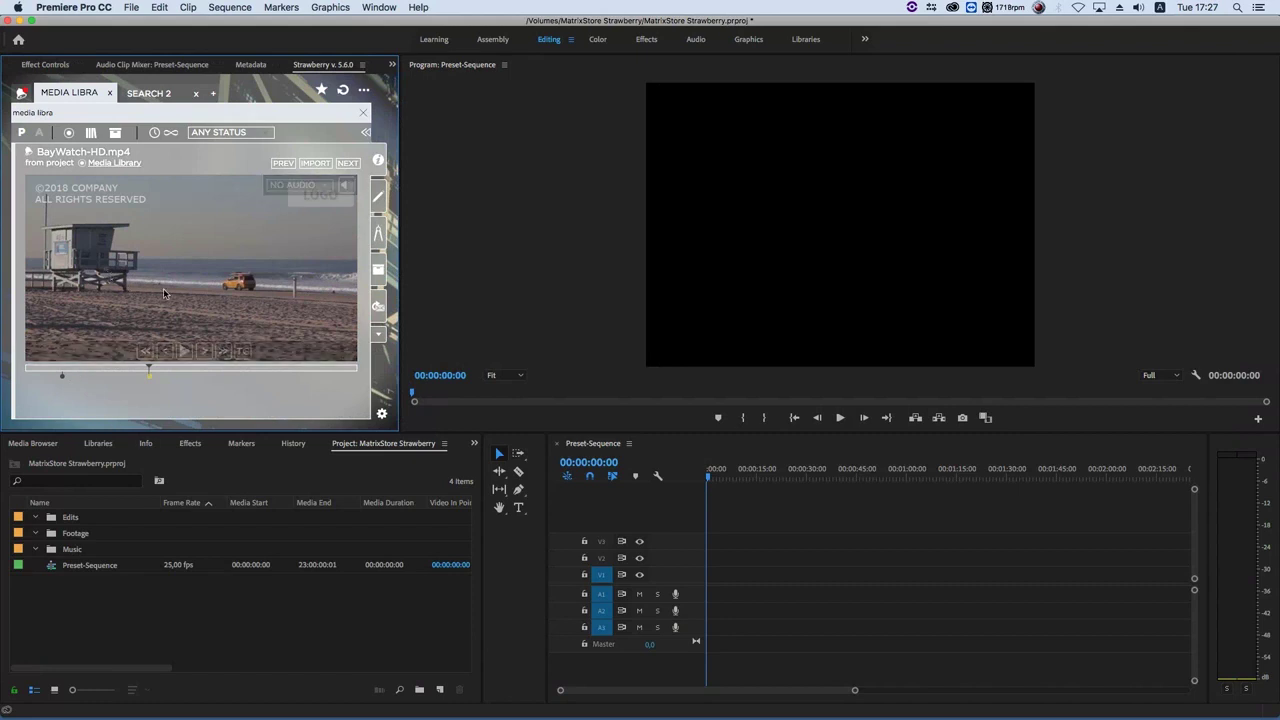
Select the Footage bin as the target and add all five om_demo assets to the open project.
{"action": "left_click", "coordinate": [58, 538]}
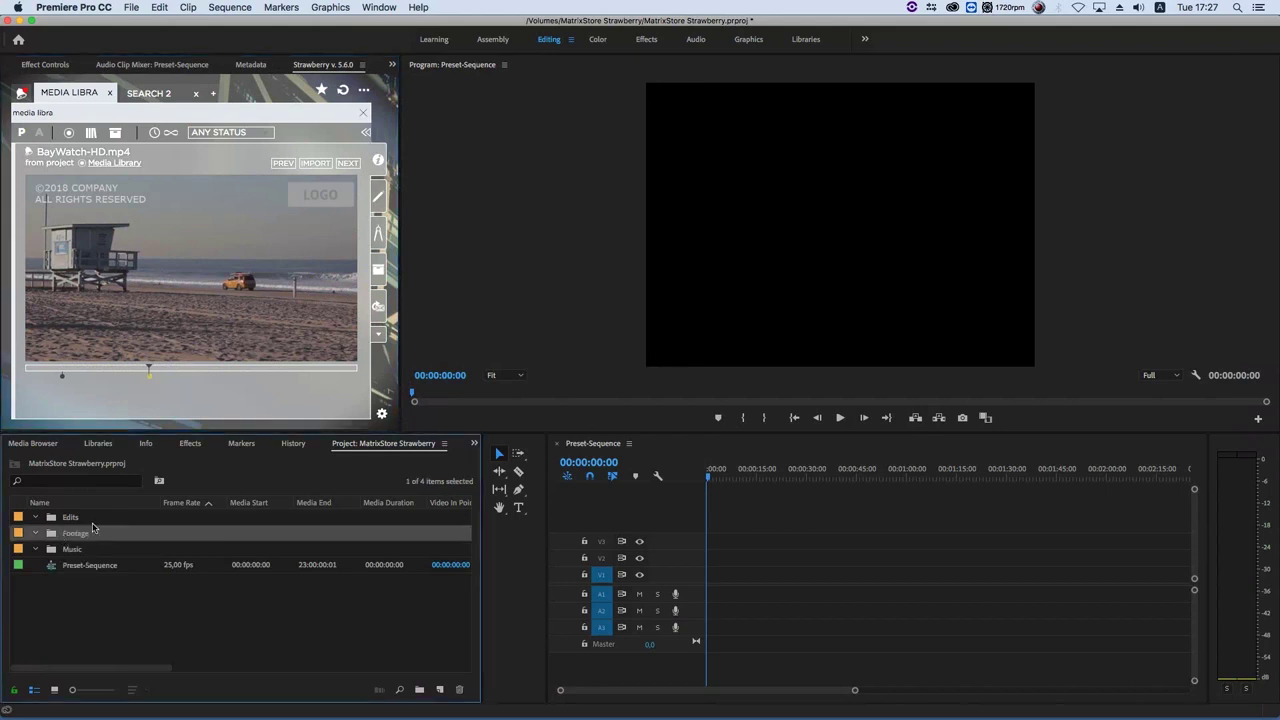
{"action": "left_click", "coordinate": [312, 165]}
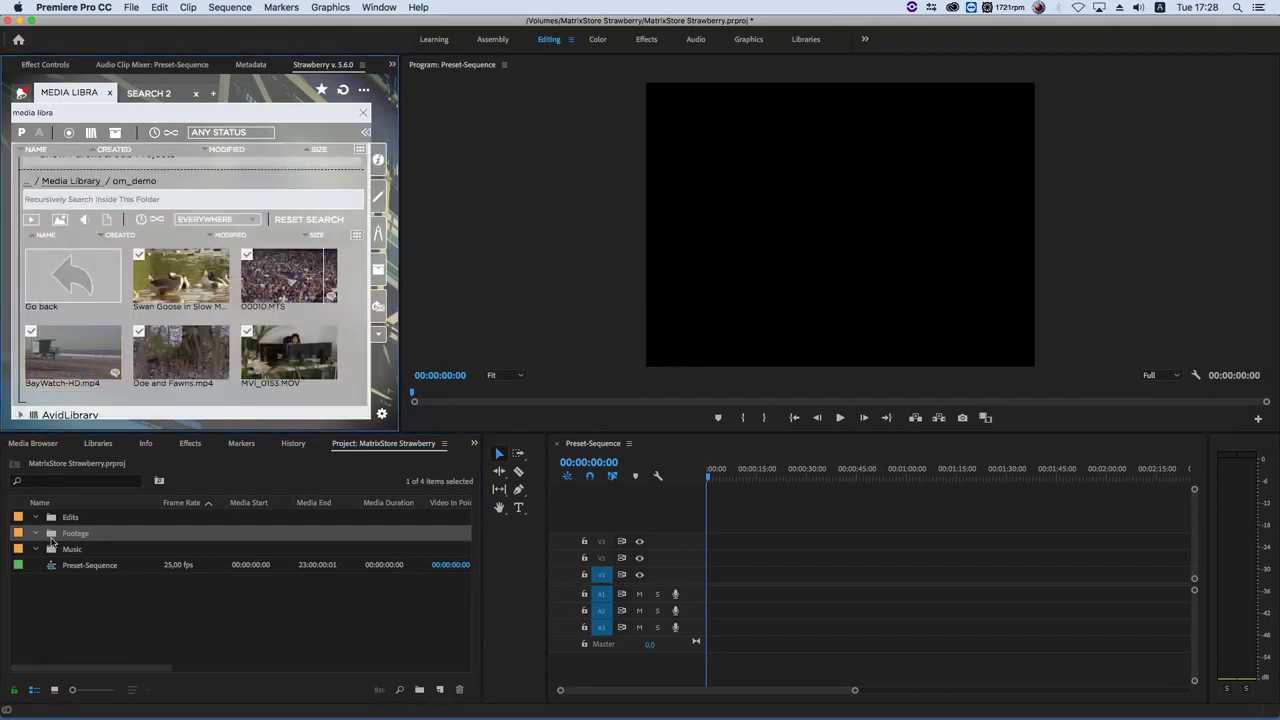
{"action": "right_click", "coordinate": [190, 283]}
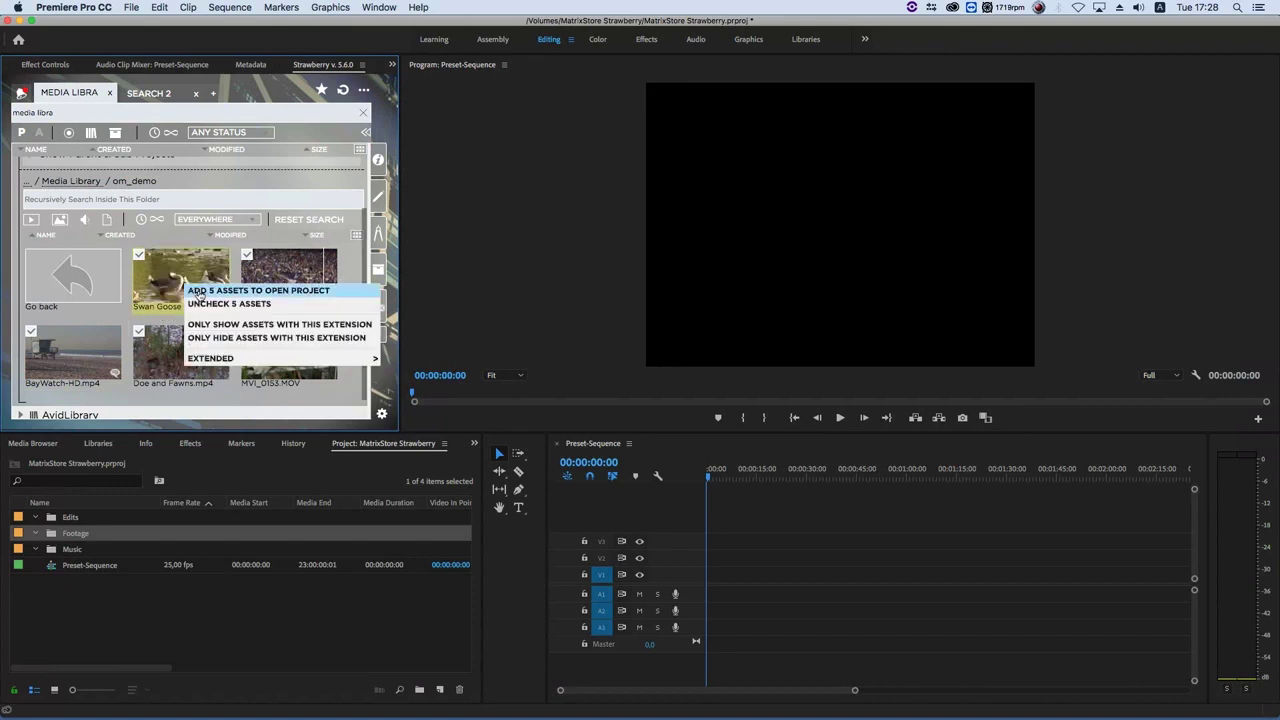
{"action": "left_click", "coordinate": [200, 292]}
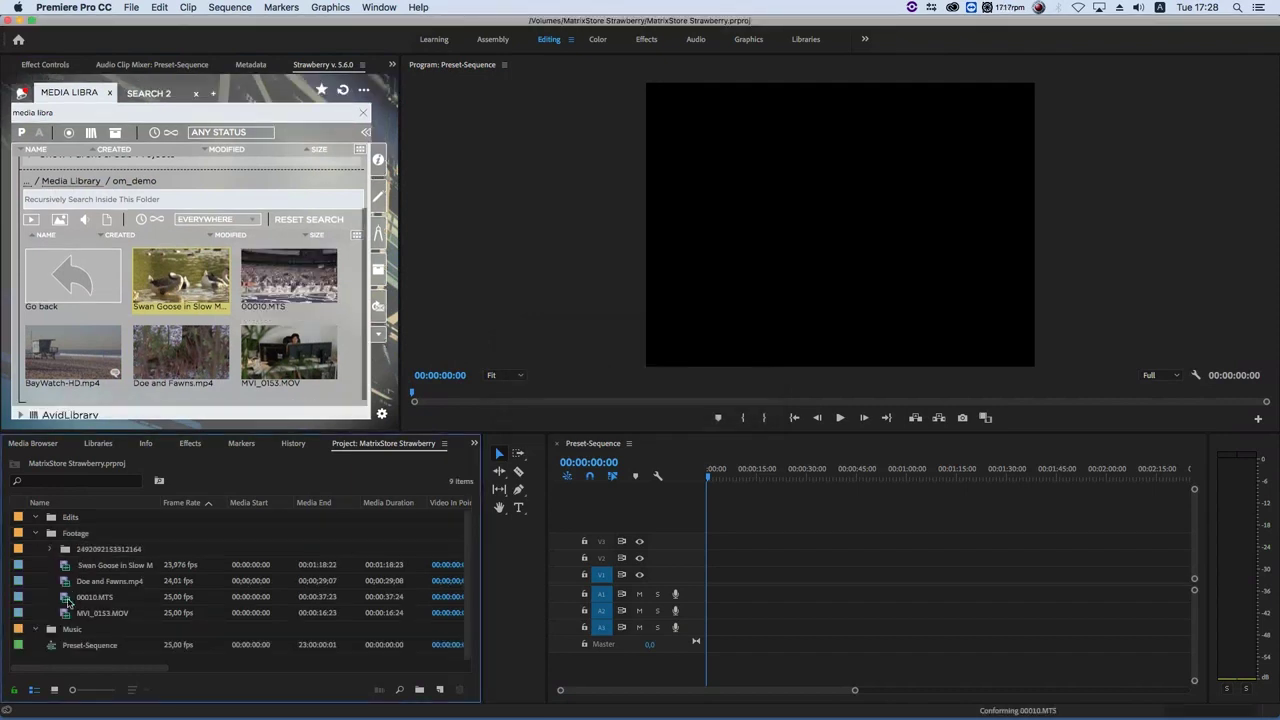
View the imported MVI_0153.MOV, 00010.MTS, Doe and Fawns, Swan Goose and BayWatch-HD clips in the Source Monitor.
{"action": "left_click", "coordinate": [75, 597]}
{"action": "double_click", "coordinate": [75, 613]}
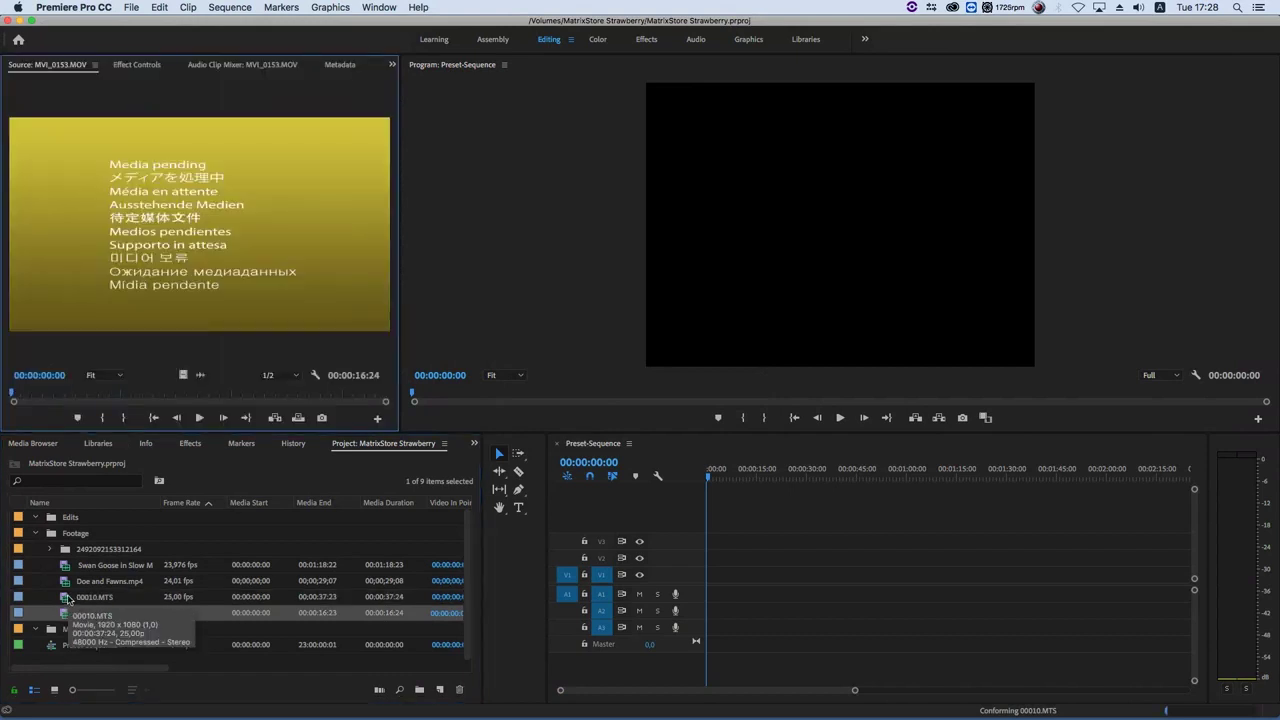
{"action": "left_click", "coordinate": [68, 598]}
{"action": "double_click", "coordinate": [68, 597]}
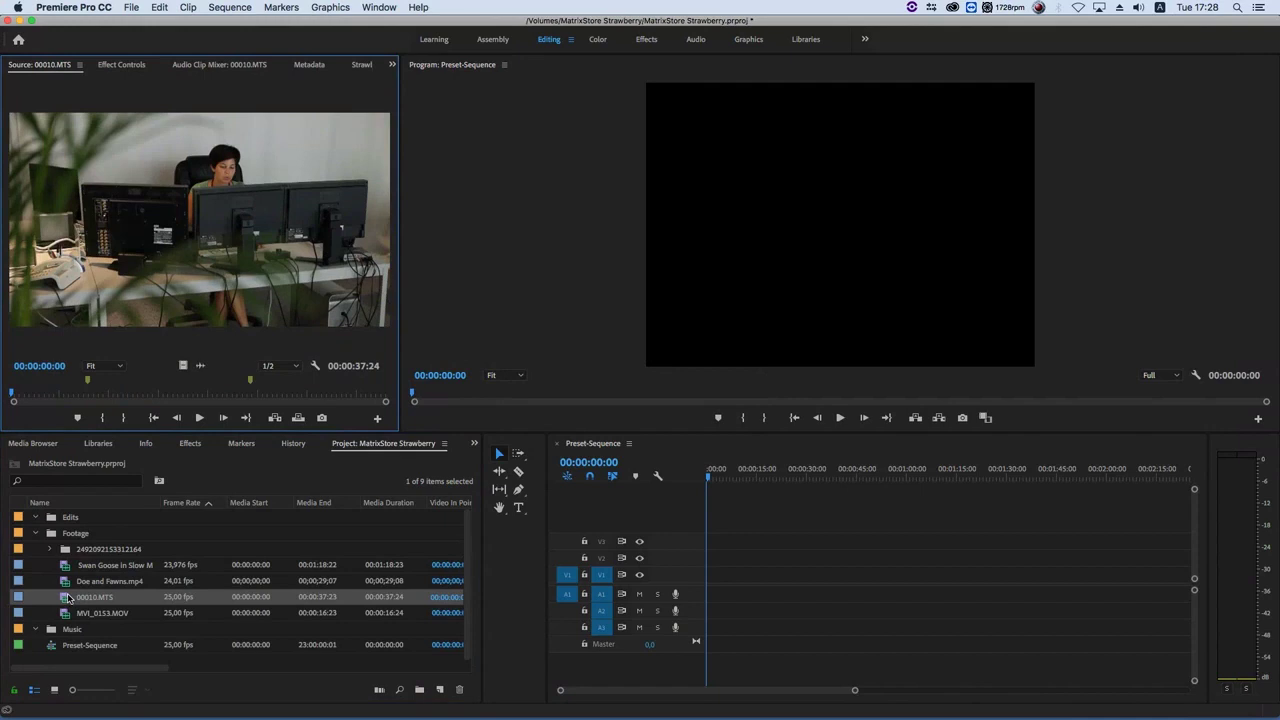
{"action": "double_click", "coordinate": [70, 581]}
{"action": "double_click", "coordinate": [70, 565]}
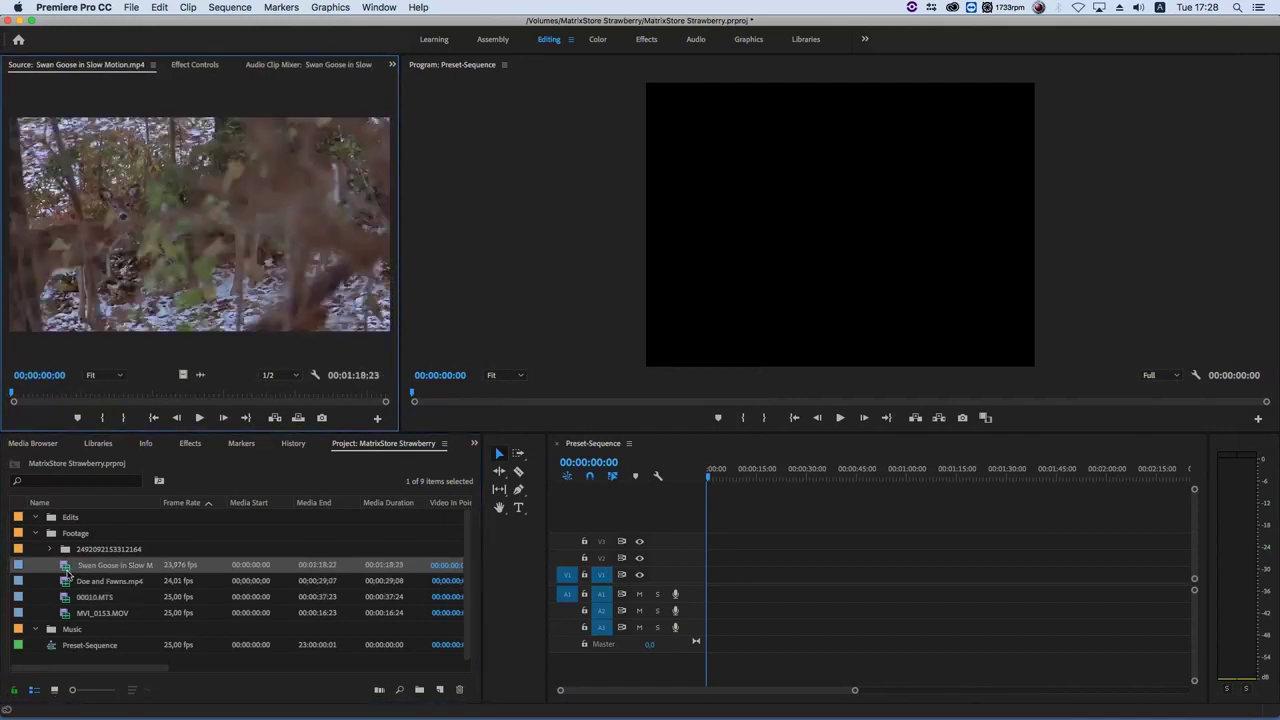
{"action": "left_click", "coordinate": [51, 549]}
{"action": "double_click", "coordinate": [80, 565]}
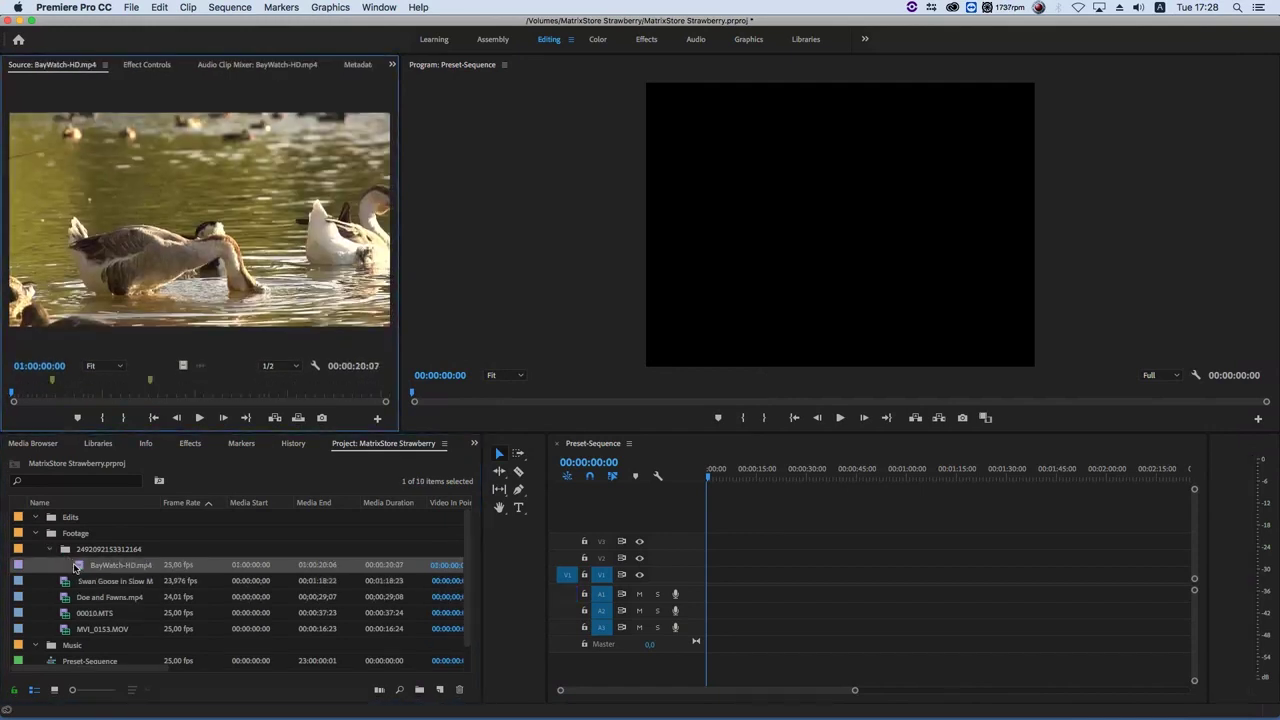
Examine BayWatch-HD.mp4's two imported markers, including their comments and the frames they point to.
{"action": "left_click", "coordinate": [54, 383]}
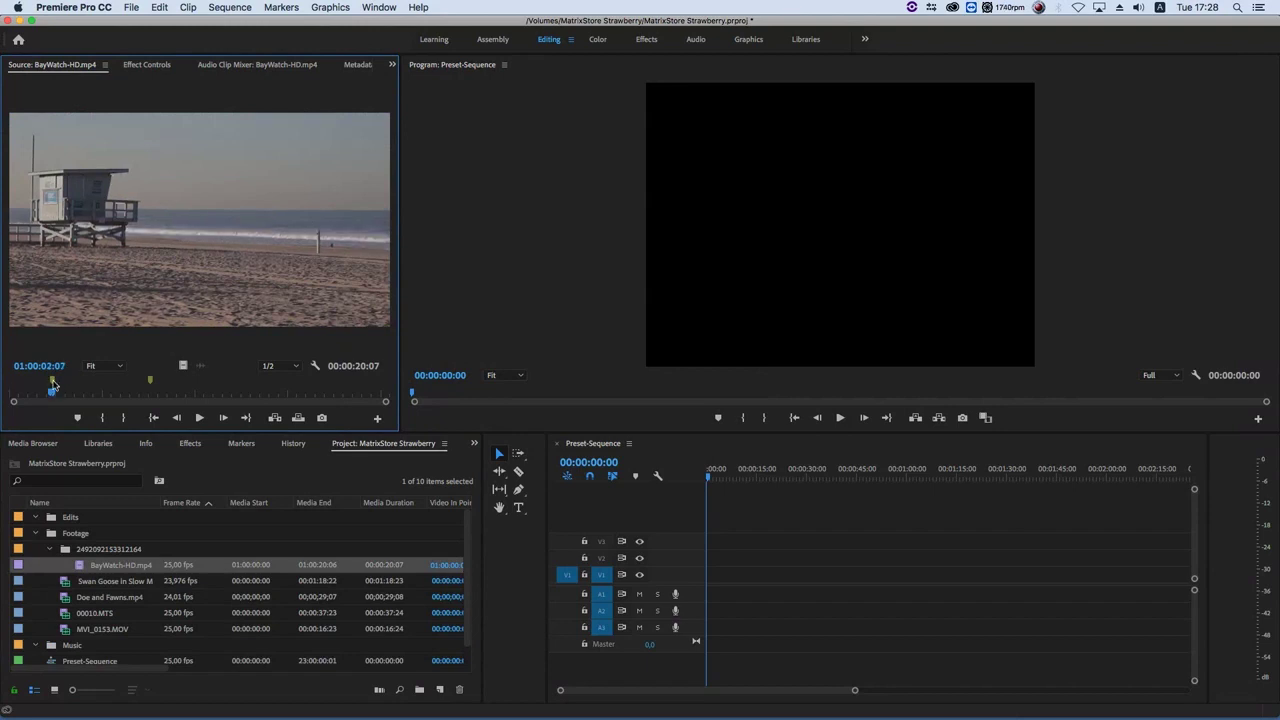
{"action": "left_click", "coordinate": [241, 443]}
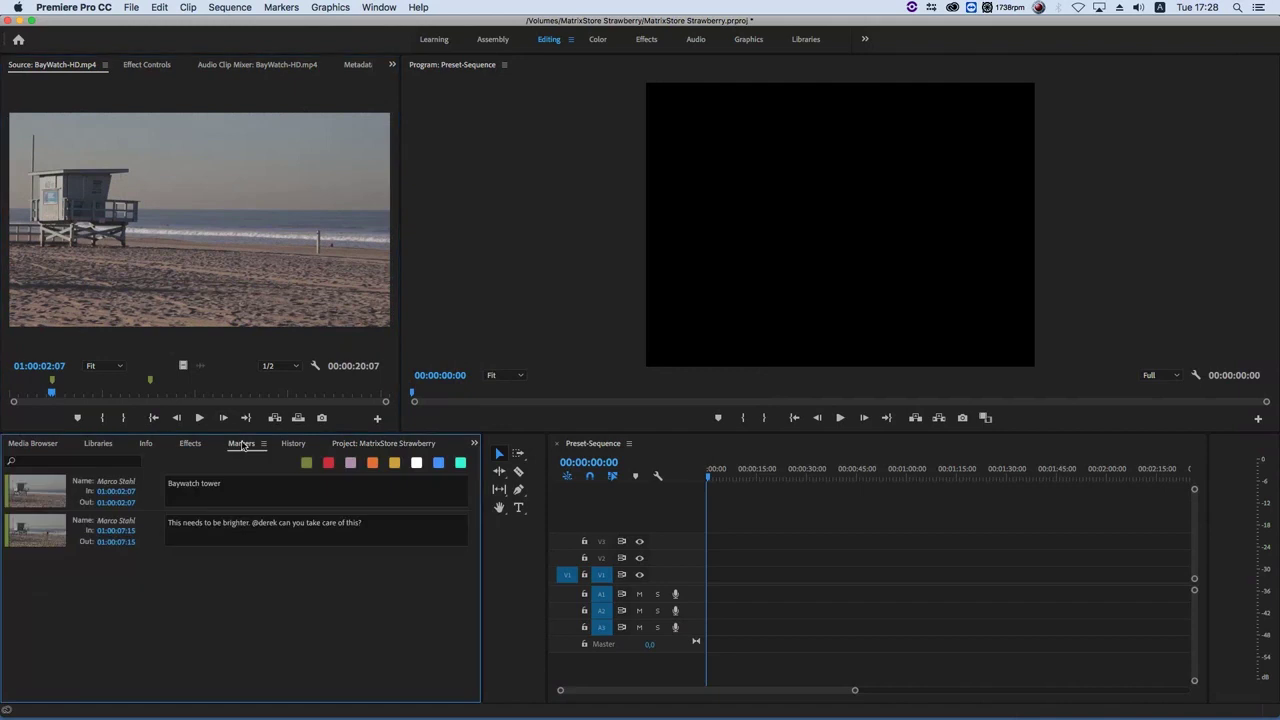
{"action": "left_click", "coordinate": [83, 494]}
{"action": "left_click", "coordinate": [70, 520]}
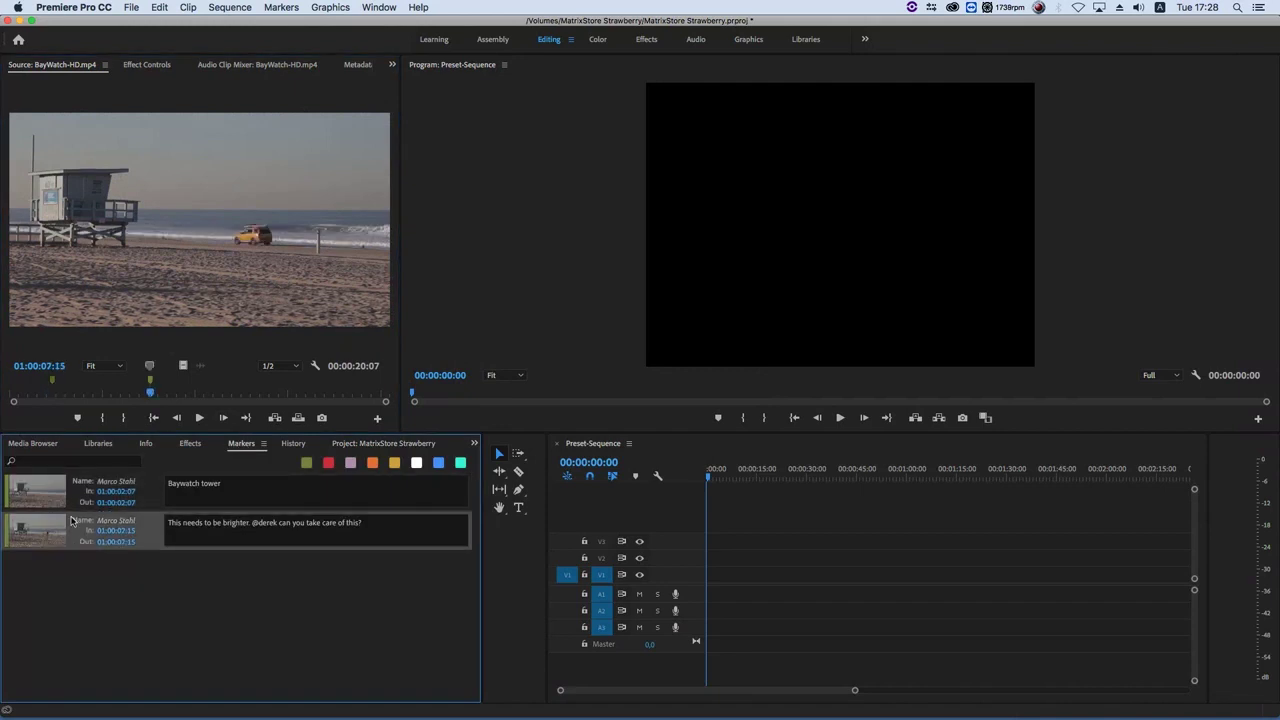
{"action": "left_click", "coordinate": [70, 500]}
{"action": "left_click", "coordinate": [68, 520]}
Return to the Strawberry panel, clear the "media libra" search, and restrict the search to archived projects only.
{"action": "left_click", "coordinate": [392, 65]}
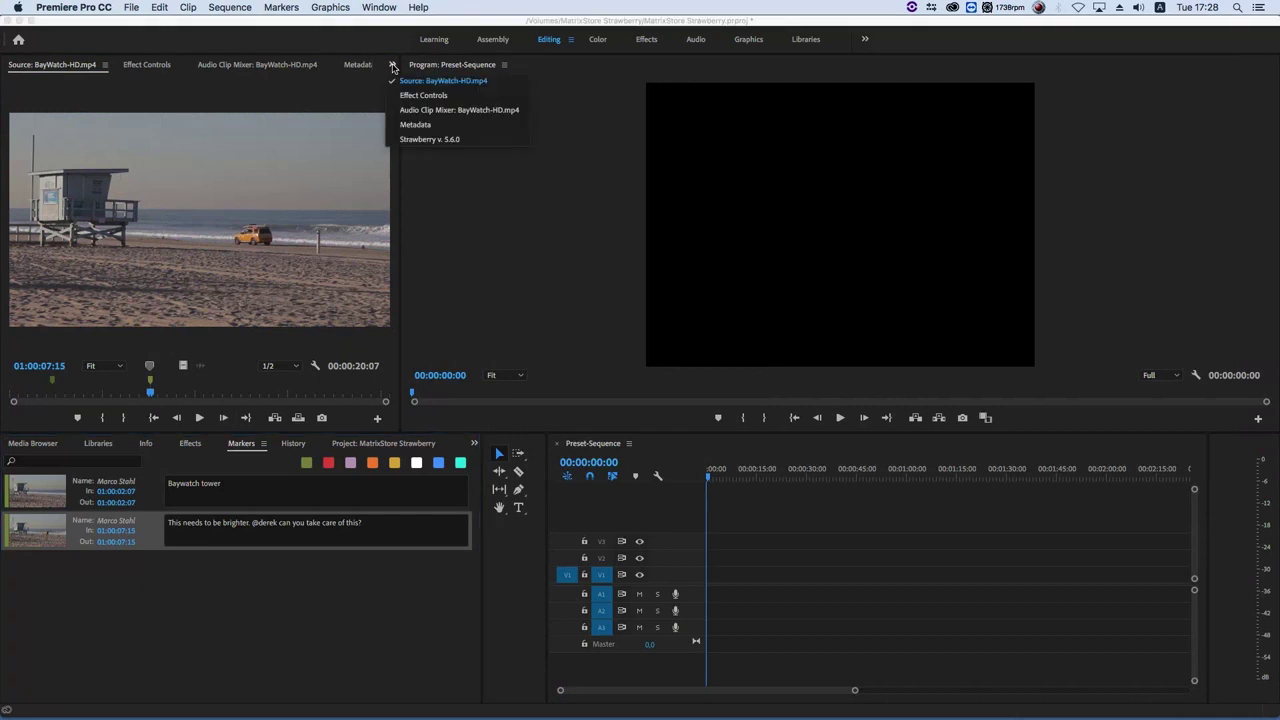
{"action": "left_click", "coordinate": [412, 139]}
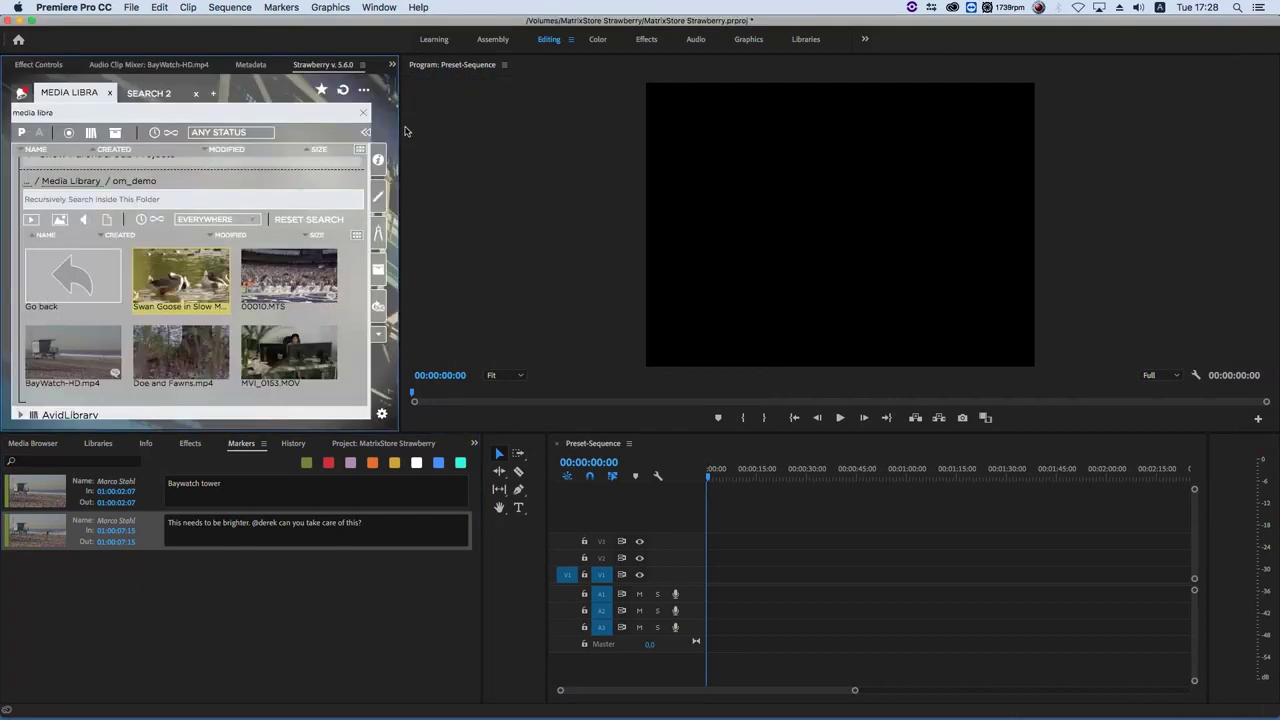
{"action": "left_click", "coordinate": [380, 161]}
{"action": "left_click", "coordinate": [381, 162]}
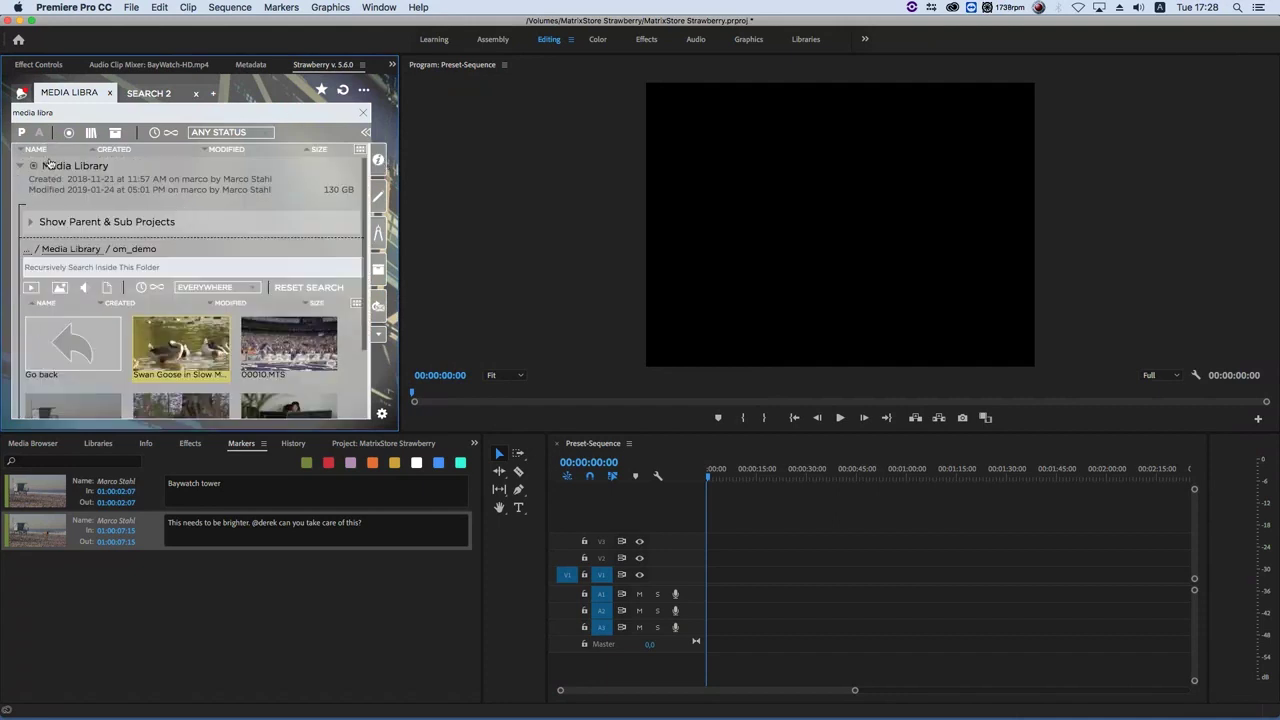
{"action": "left_click", "coordinate": [48, 163]}
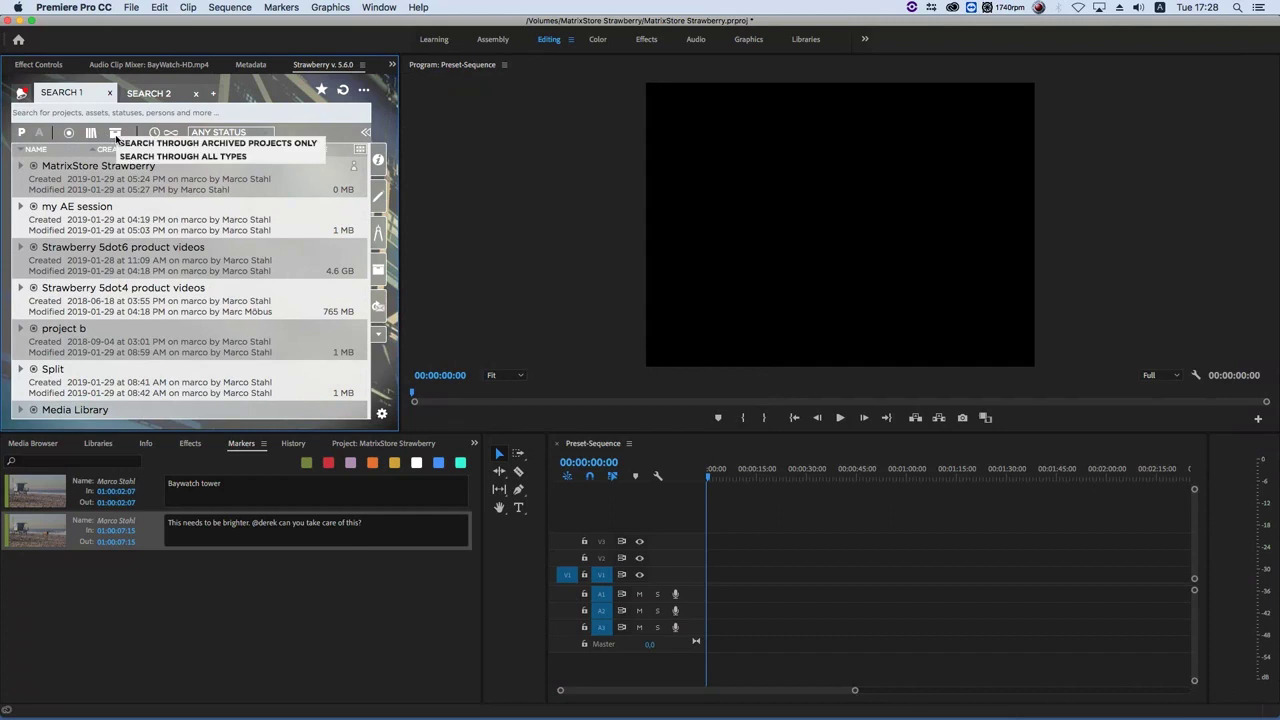
{"action": "left_click", "coordinate": [279, 143]}
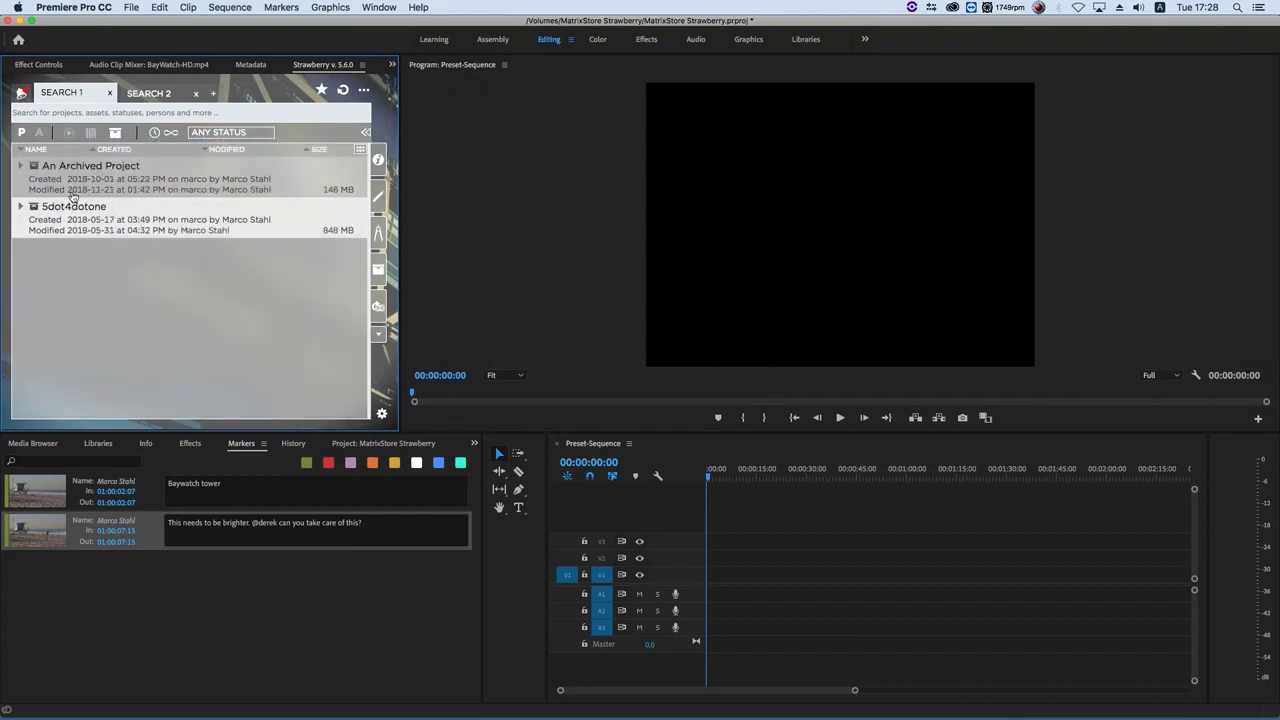
Expand An Archived Project in the search results and browse the folders and media inside its project folder.
{"action": "left_click", "coordinate": [21, 166]}
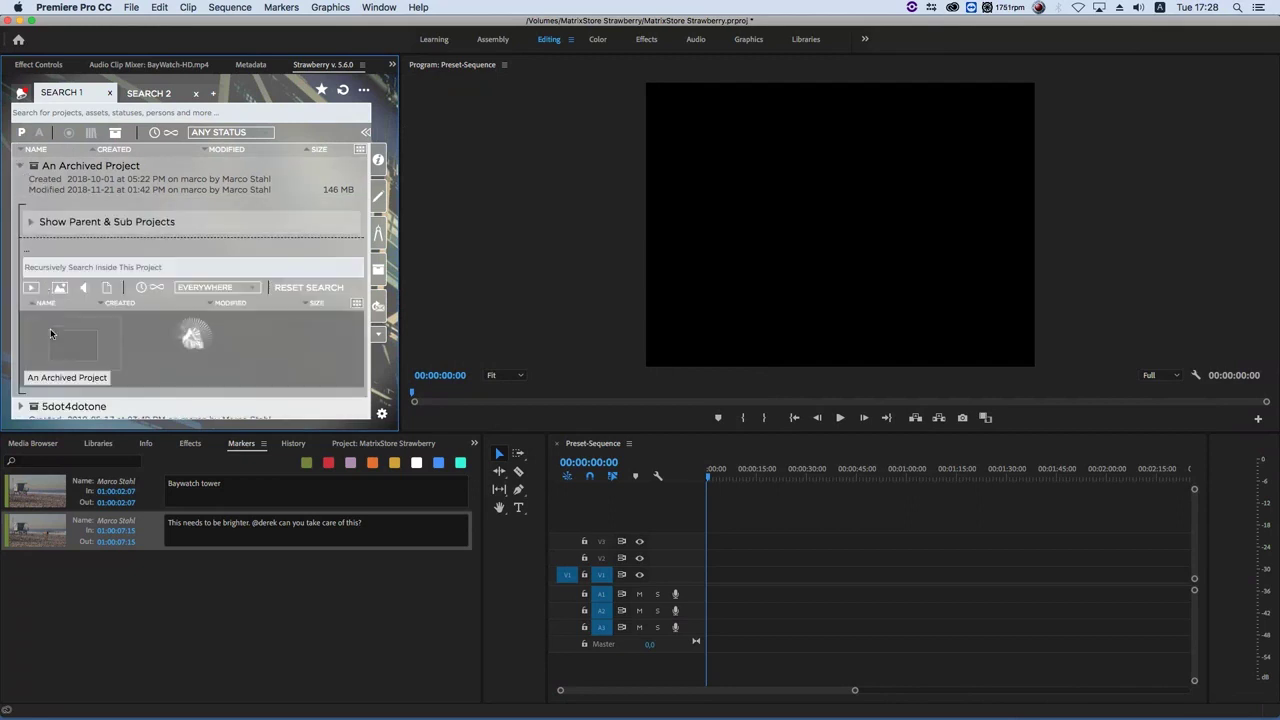
{"action": "scroll", "coordinate": [180, 340], "scroll_direction": "down", "scroll_amount": 1}
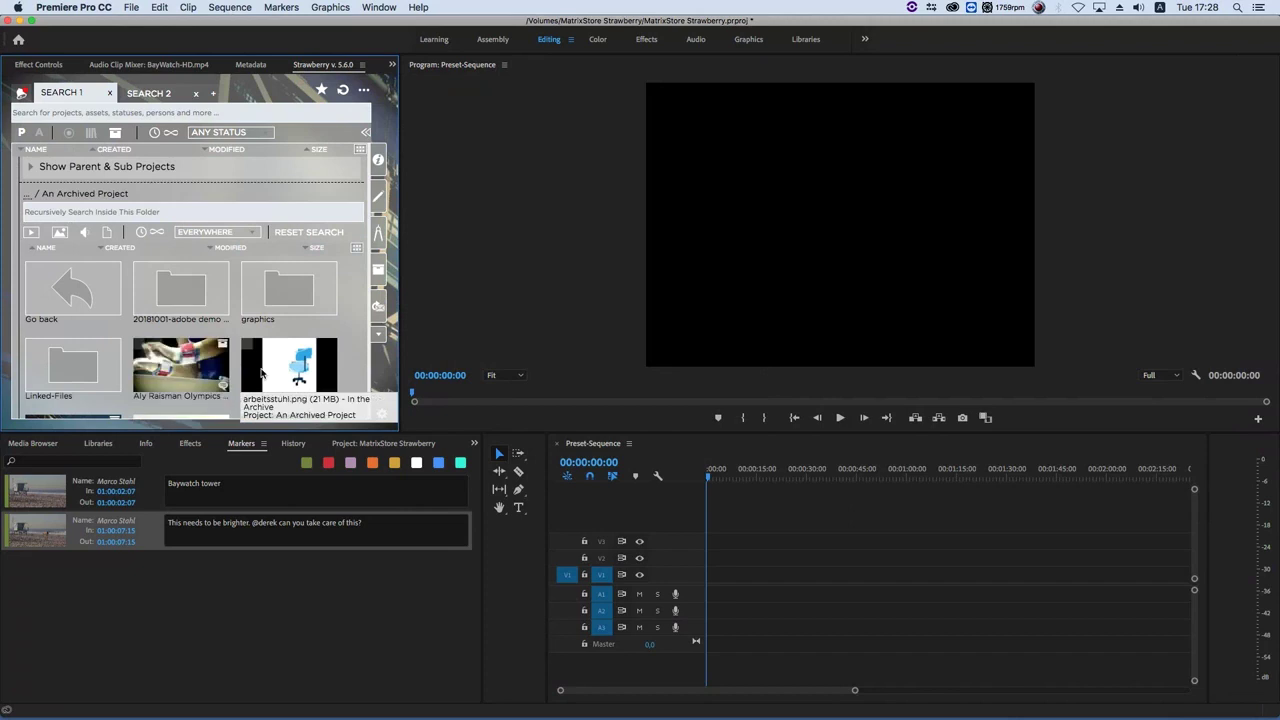
{"action": "scroll", "coordinate": [295, 361], "scroll_direction": "down", "scroll_amount": 1}
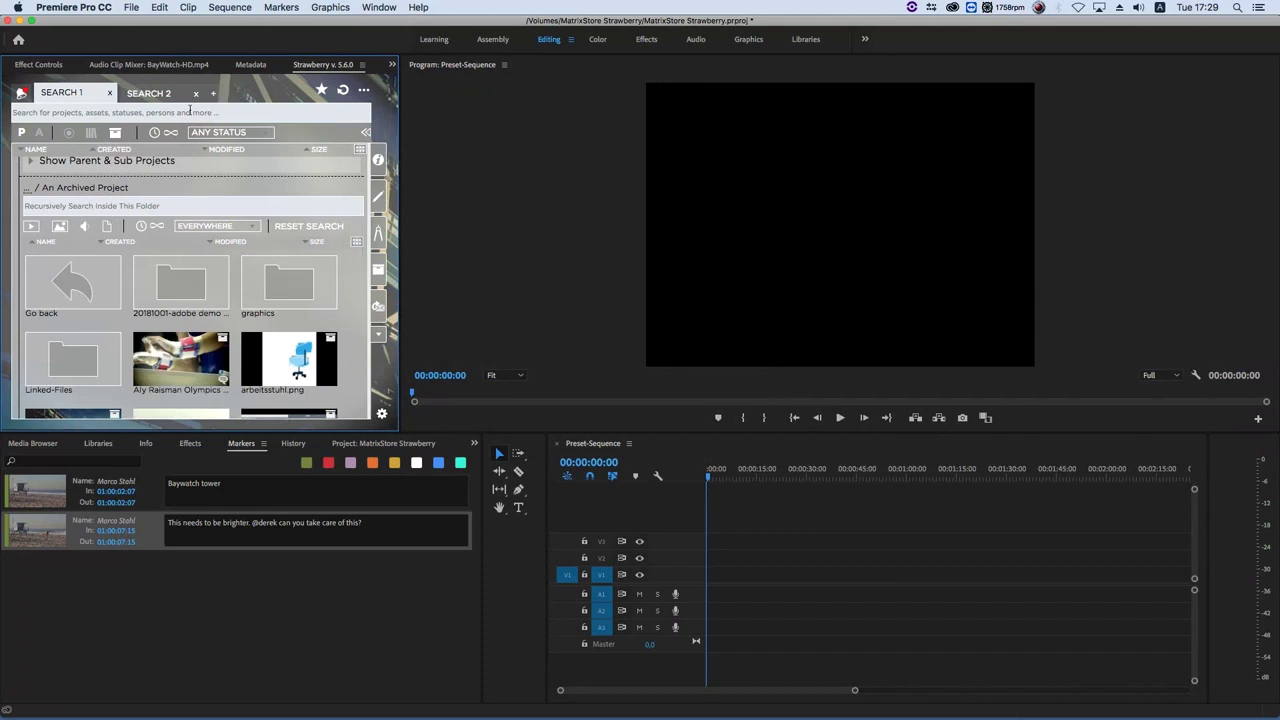
Quit Premiere Pro, saving the changes to MatrixStore Strawberry.prproj.
{"action": "left_click", "coordinate": [73, 10]}
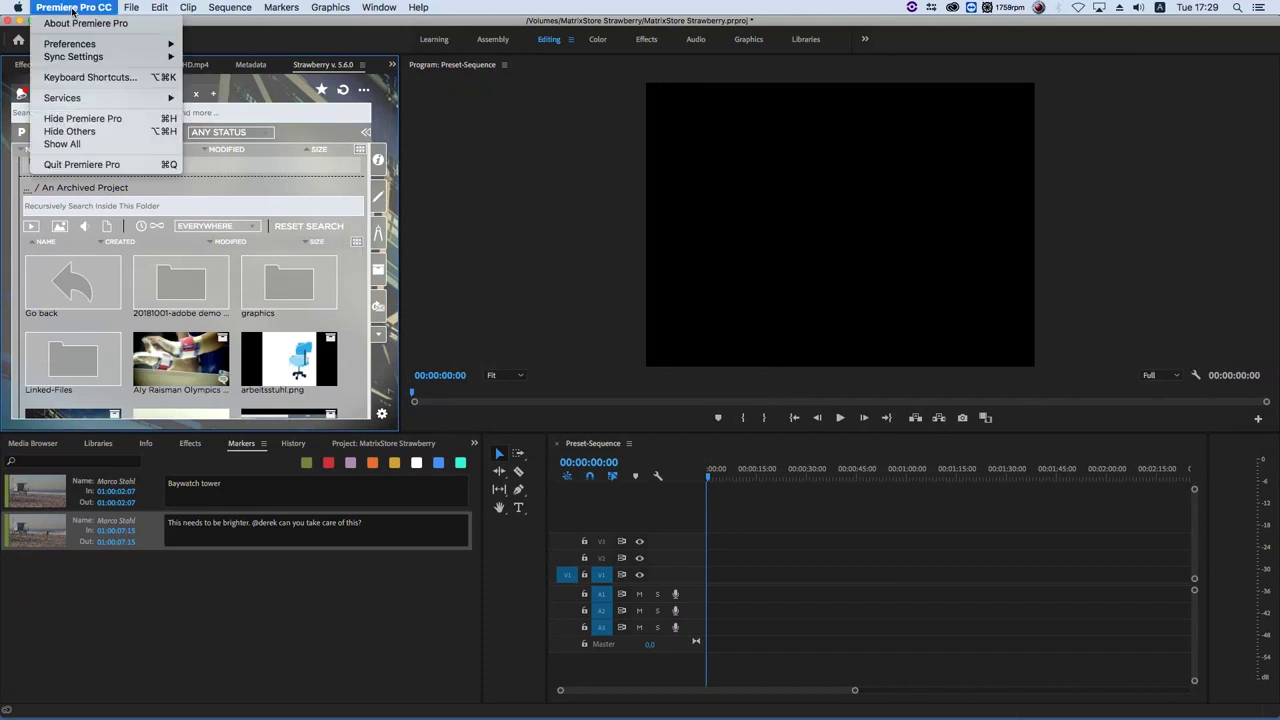
{"action": "left_click", "coordinate": [85, 164]}
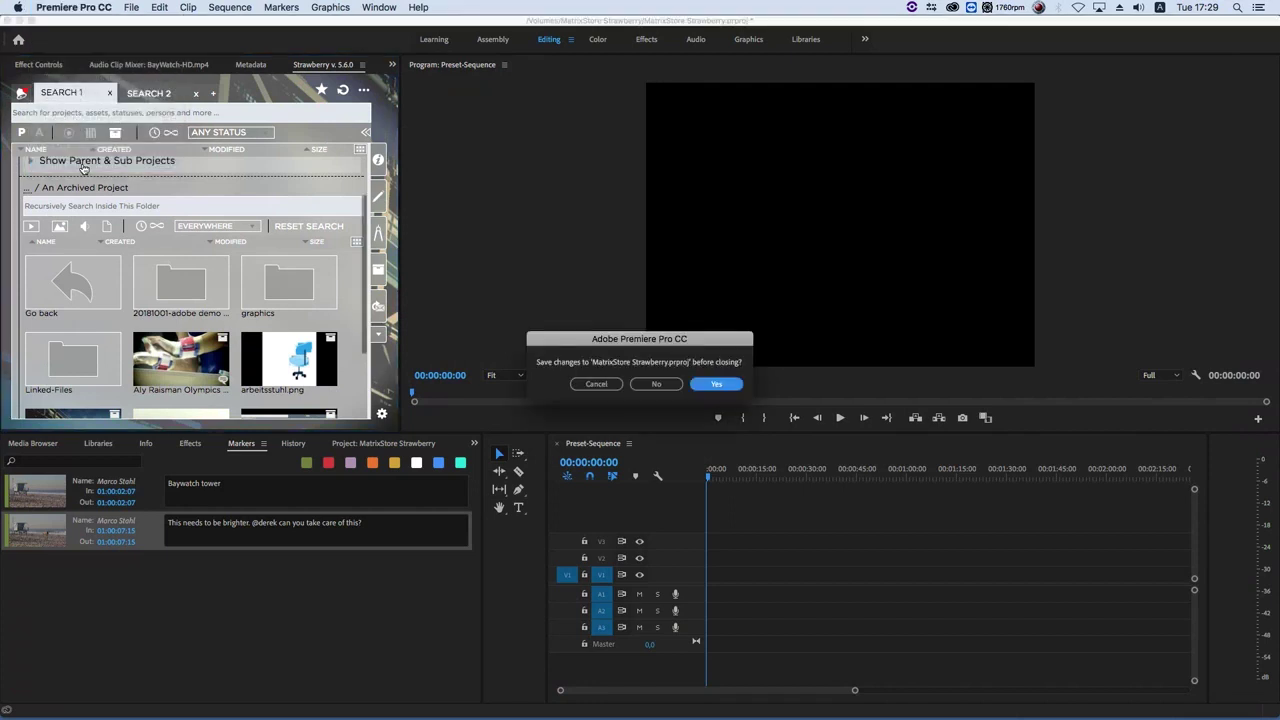
{"action": "left_click", "coordinate": [712, 385]}
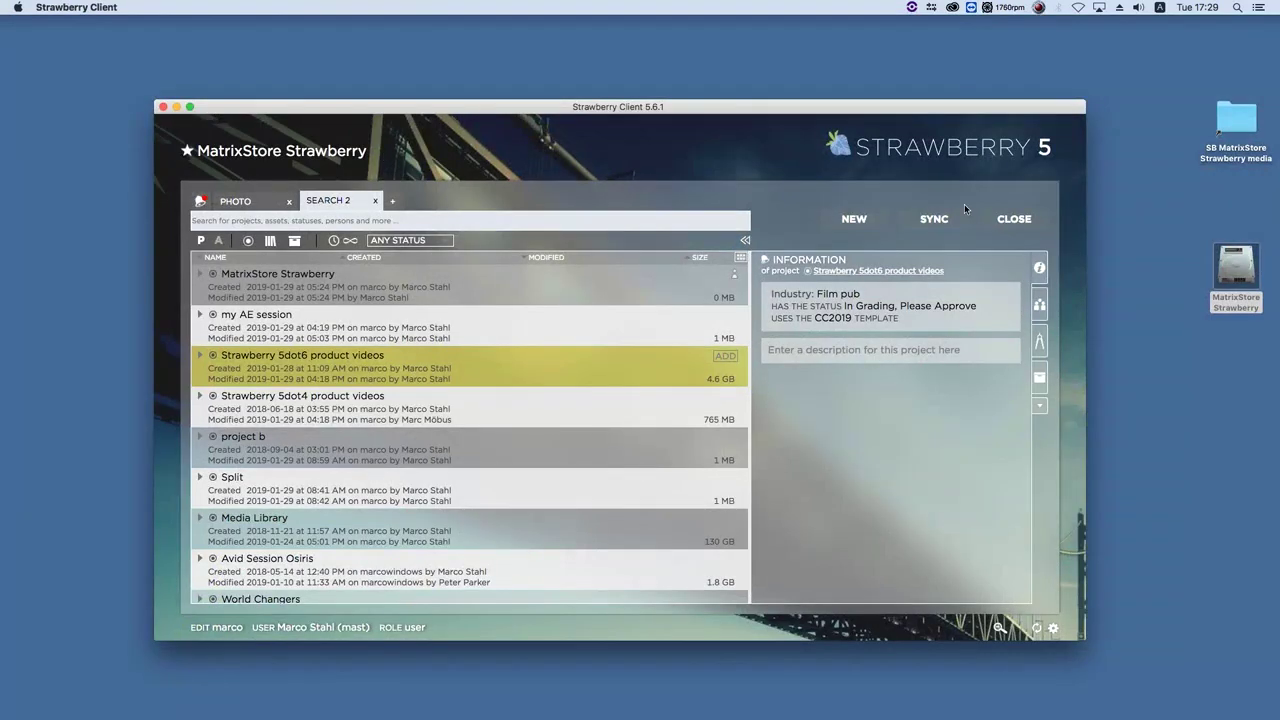
Close the open project in the Strawberry Client with the status Ready To Archive and filter the project list by that status.
{"action": "left_click", "coordinate": [1010, 219]}
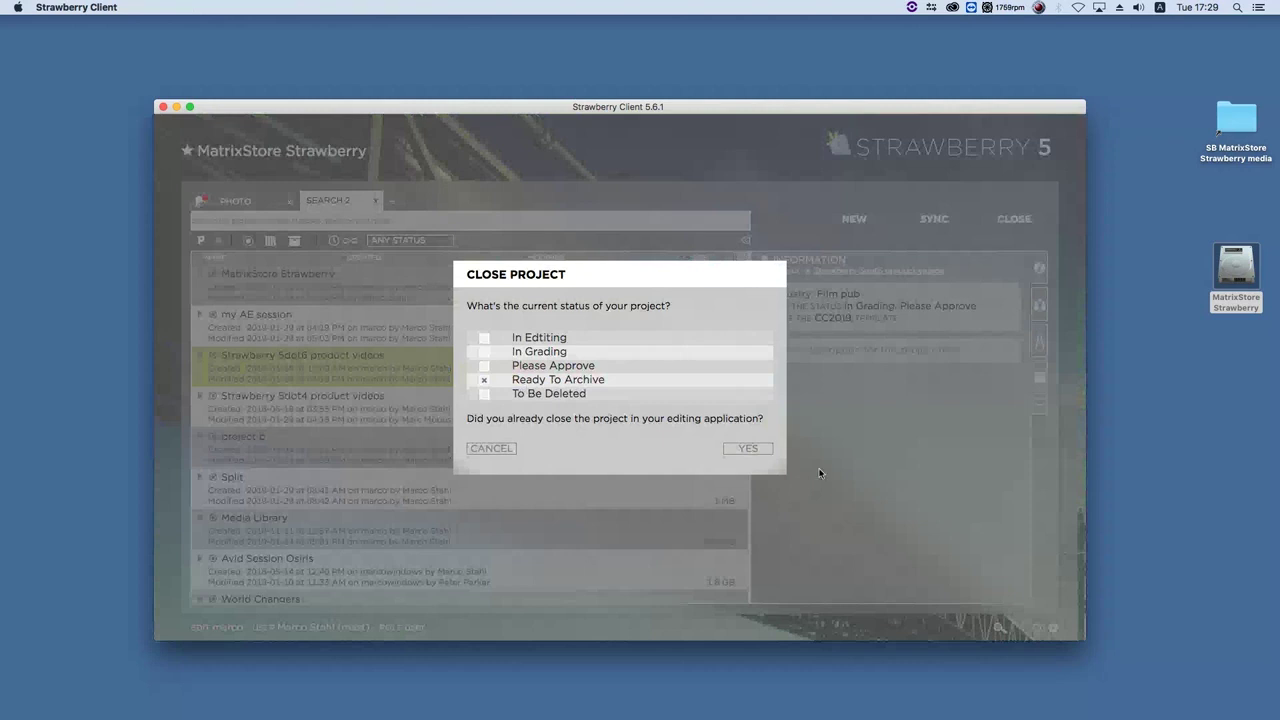
{"action": "left_click", "coordinate": [763, 451]}
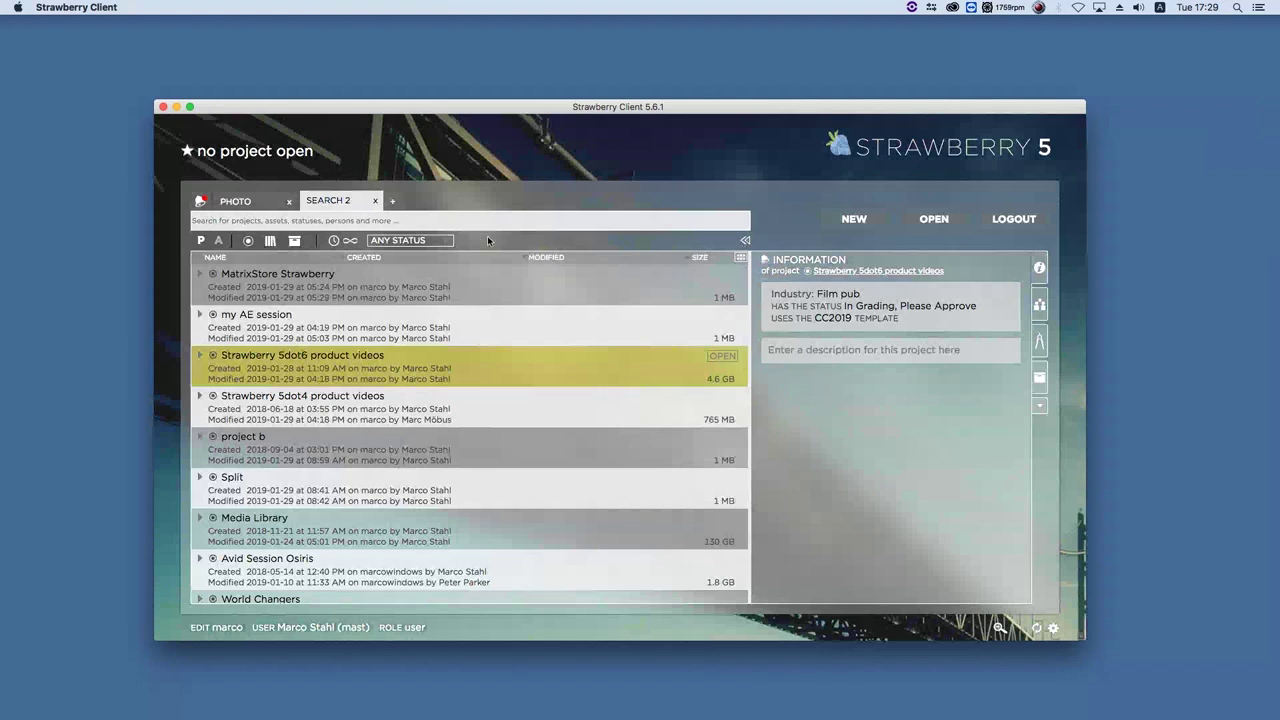
{"action": "left_click", "coordinate": [420, 241]}
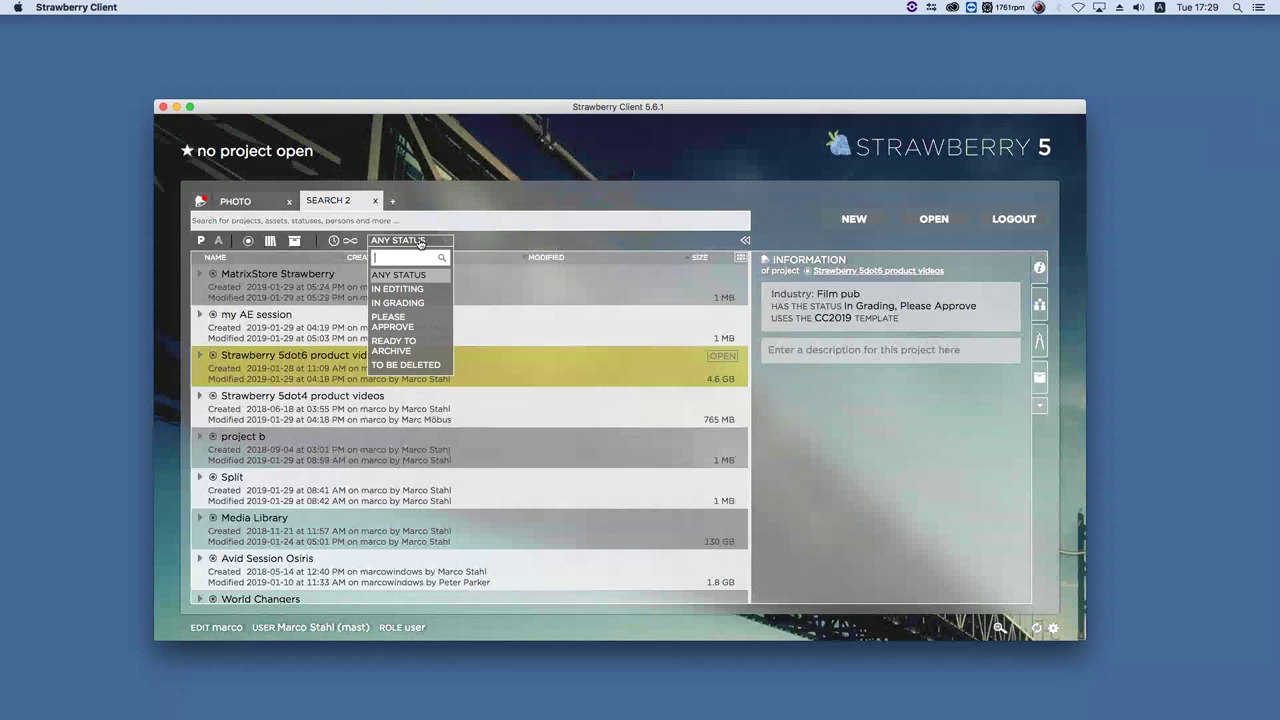
{"action": "left_click", "coordinate": [411, 350]}
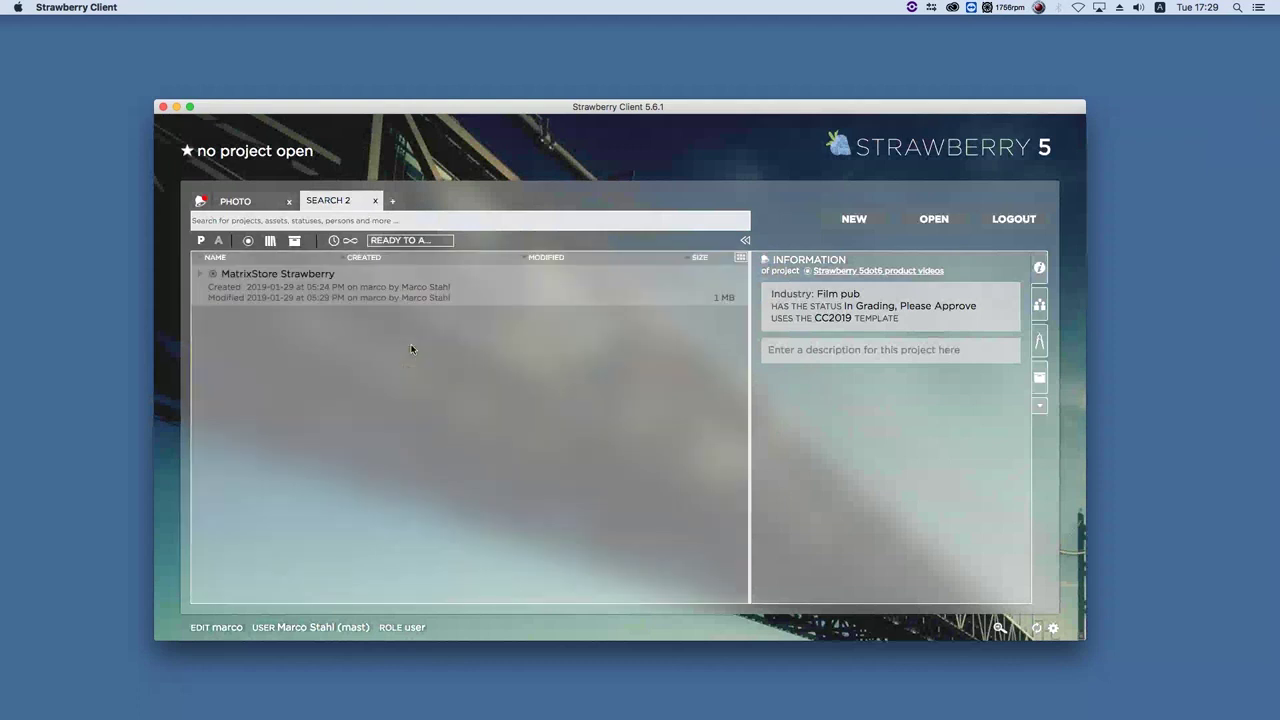
Send the MatrixStore Strawberry project to the archive with the MatrixStore strategy, including linked files.
{"action": "left_click", "coordinate": [305, 279]}
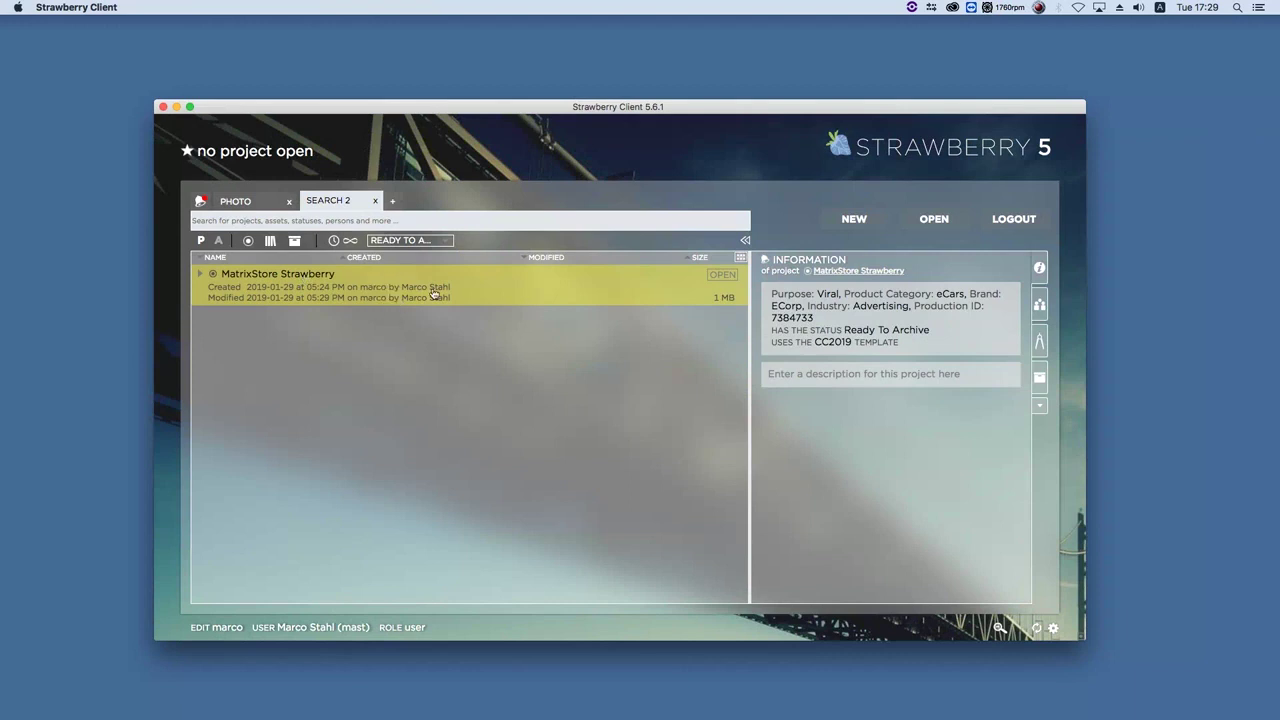
{"action": "right_click", "coordinate": [429, 283]}
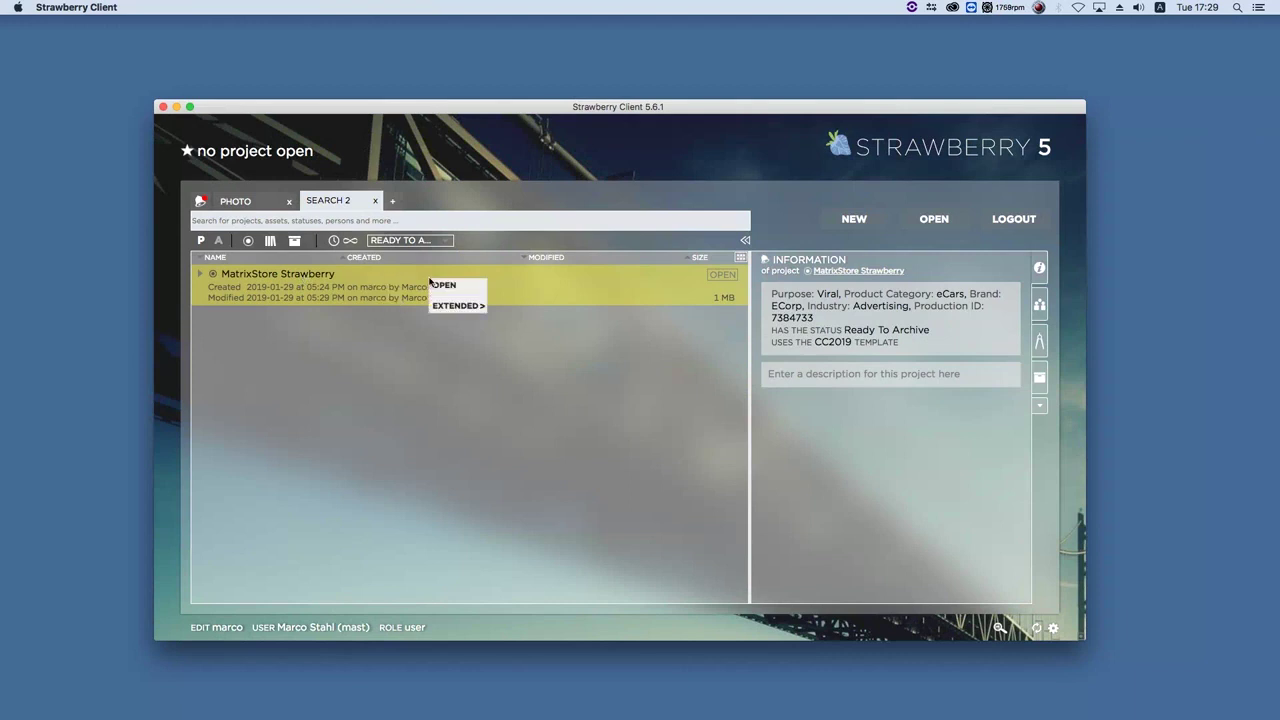
{"action": "mouse_move", "coordinate": [450, 309]}
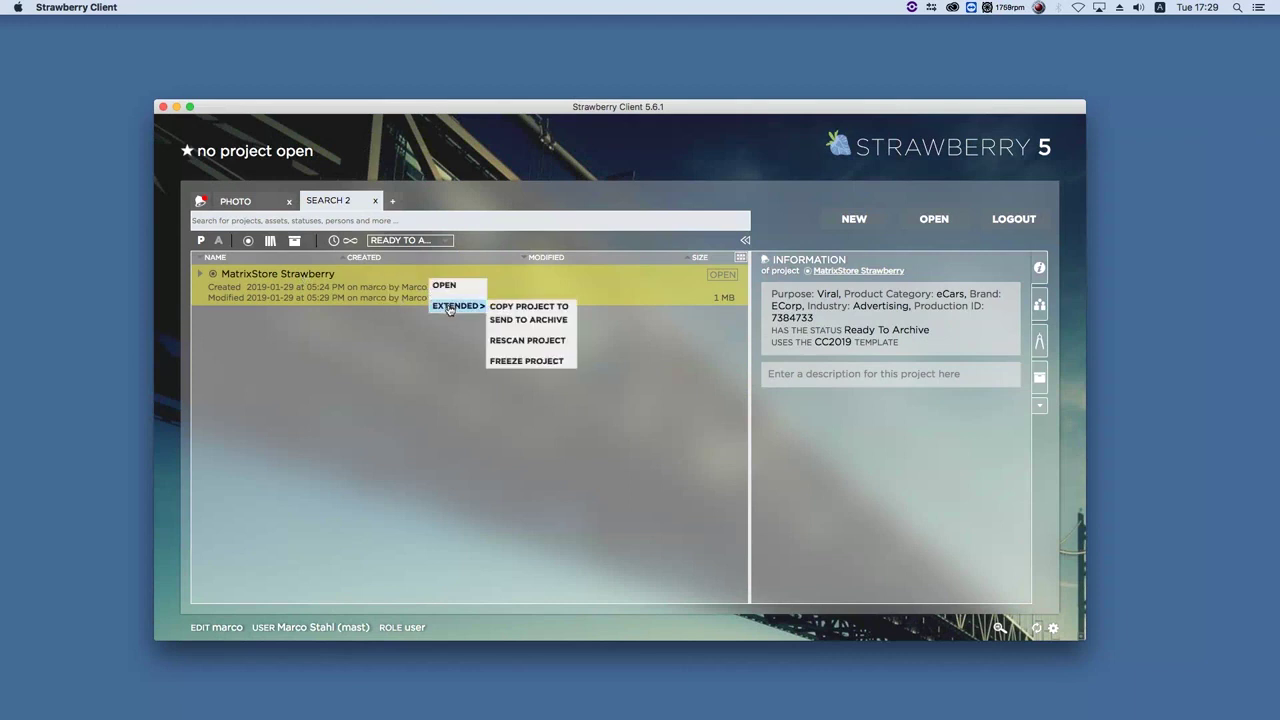
{"action": "left_click", "coordinate": [518, 320]}
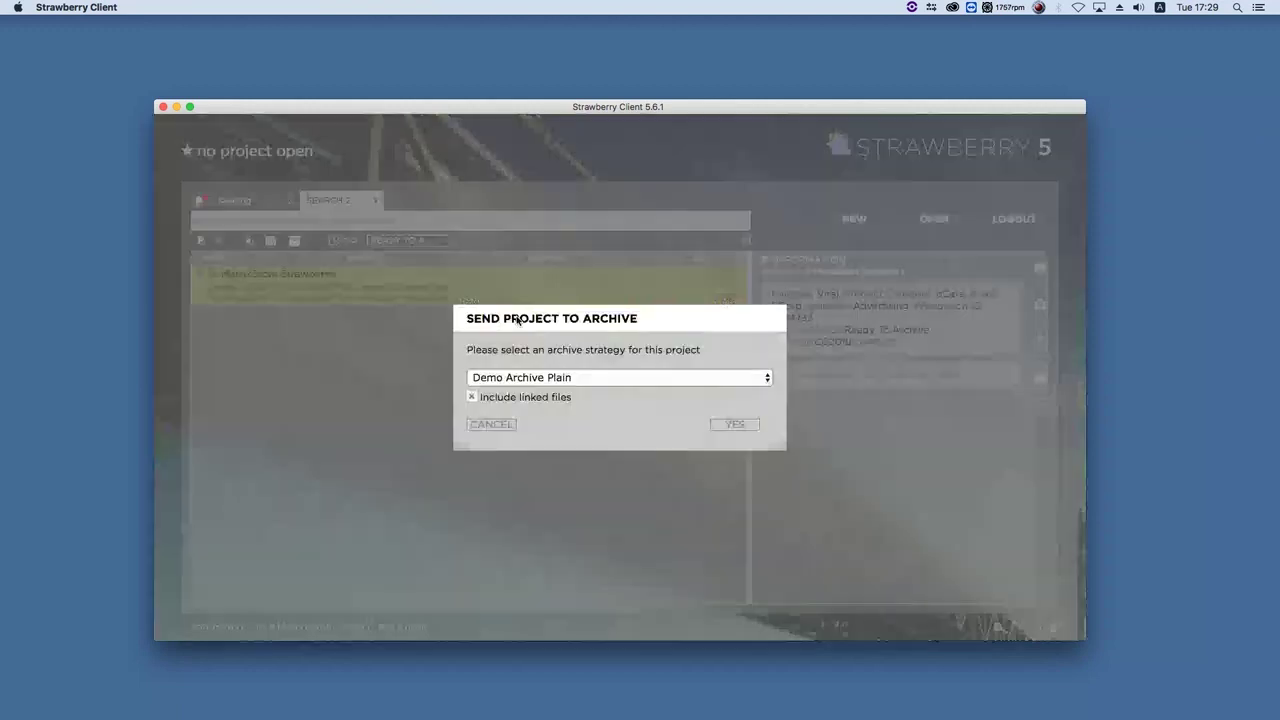
{"action": "left_click", "coordinate": [552, 378]}
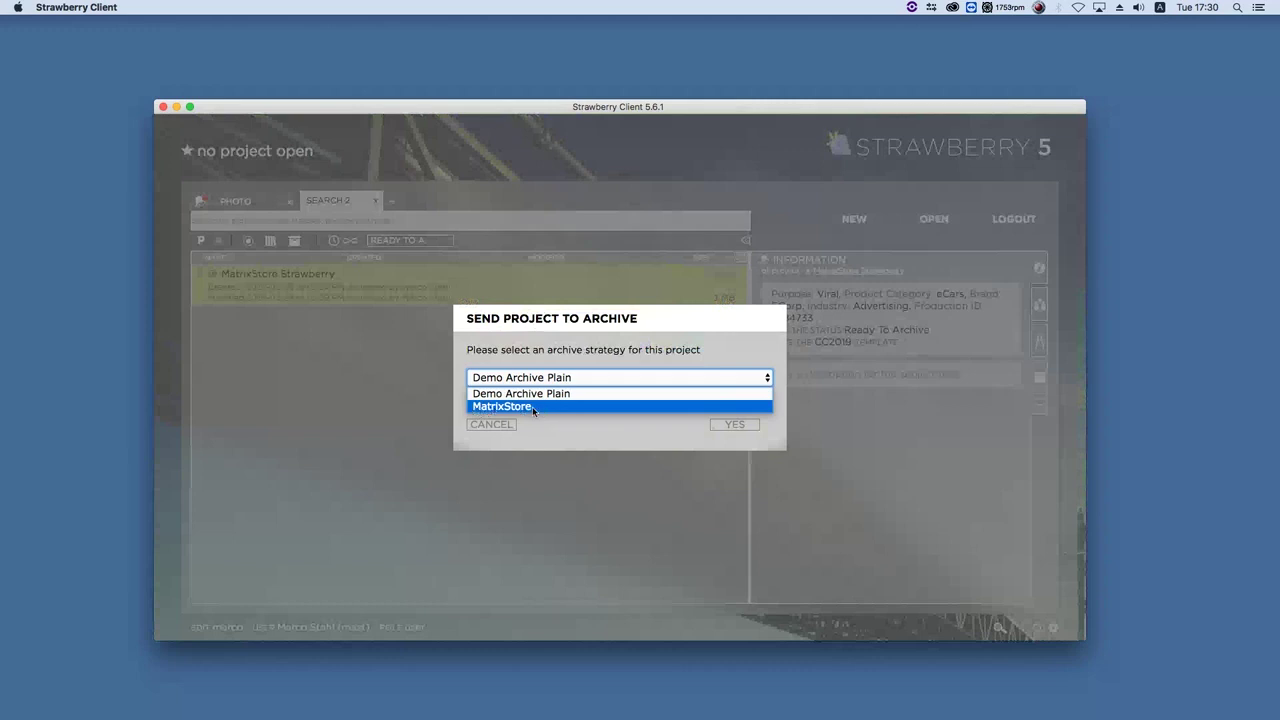
{"action": "left_click", "coordinate": [518, 407]}
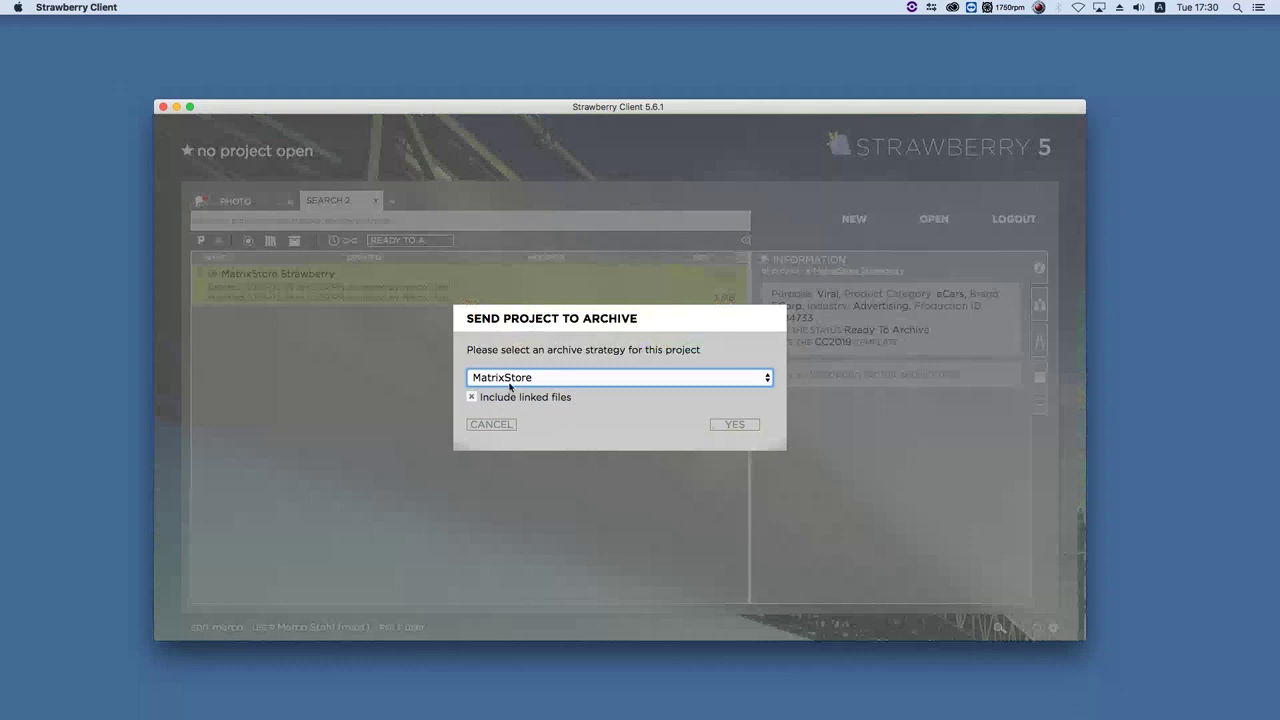
{"action": "left_click", "coordinate": [736, 424]}
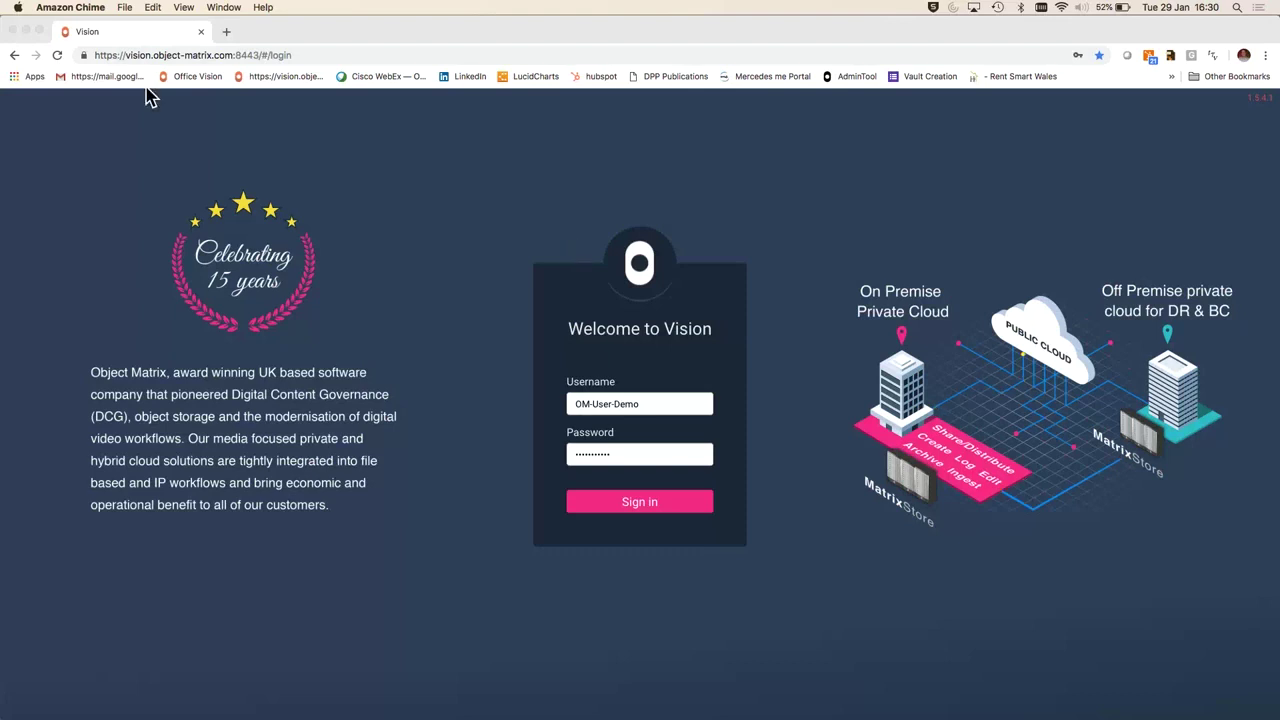
Switch to the Vision login page in Chrome and sign in with the prefilled credentials.
{"action": "left_click", "coordinate": [98, 57]}
{"action": "left_click_drag", "start_coordinate": [98, 57], "coordinate": [314, 60]}
{"action": "left_click", "coordinate": [426, 317]}
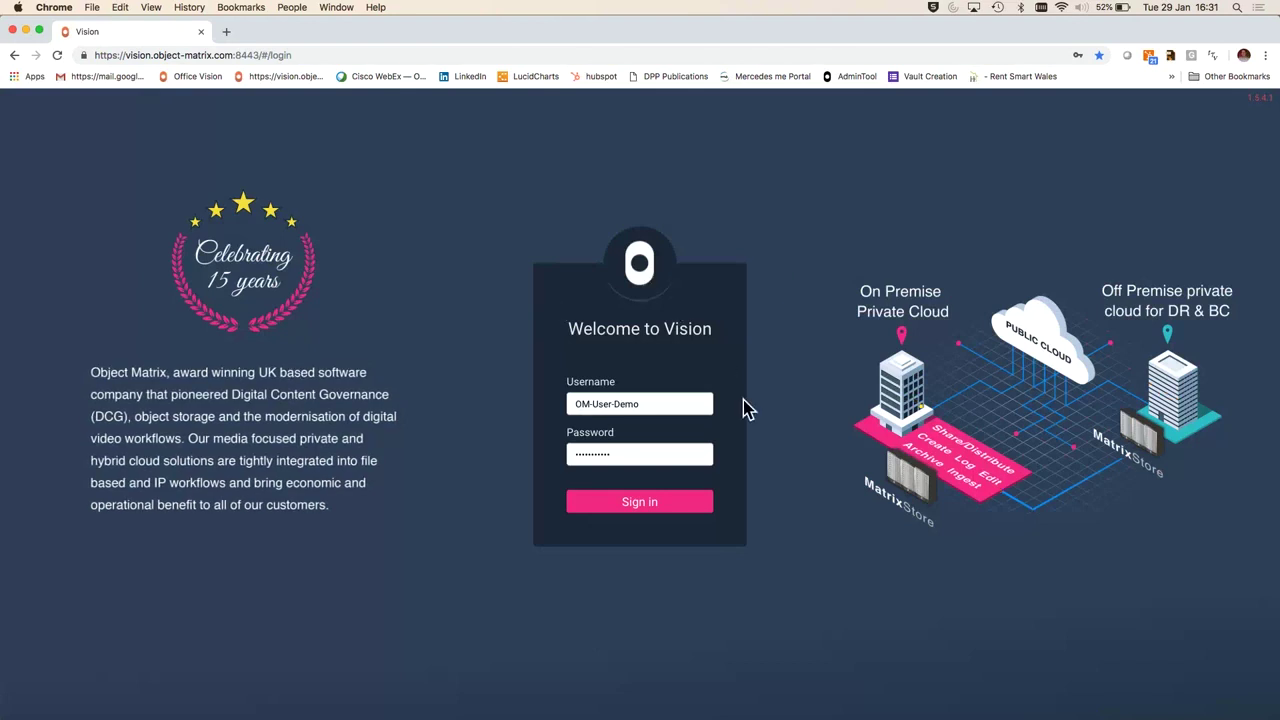
{"action": "left_click", "coordinate": [668, 518]}
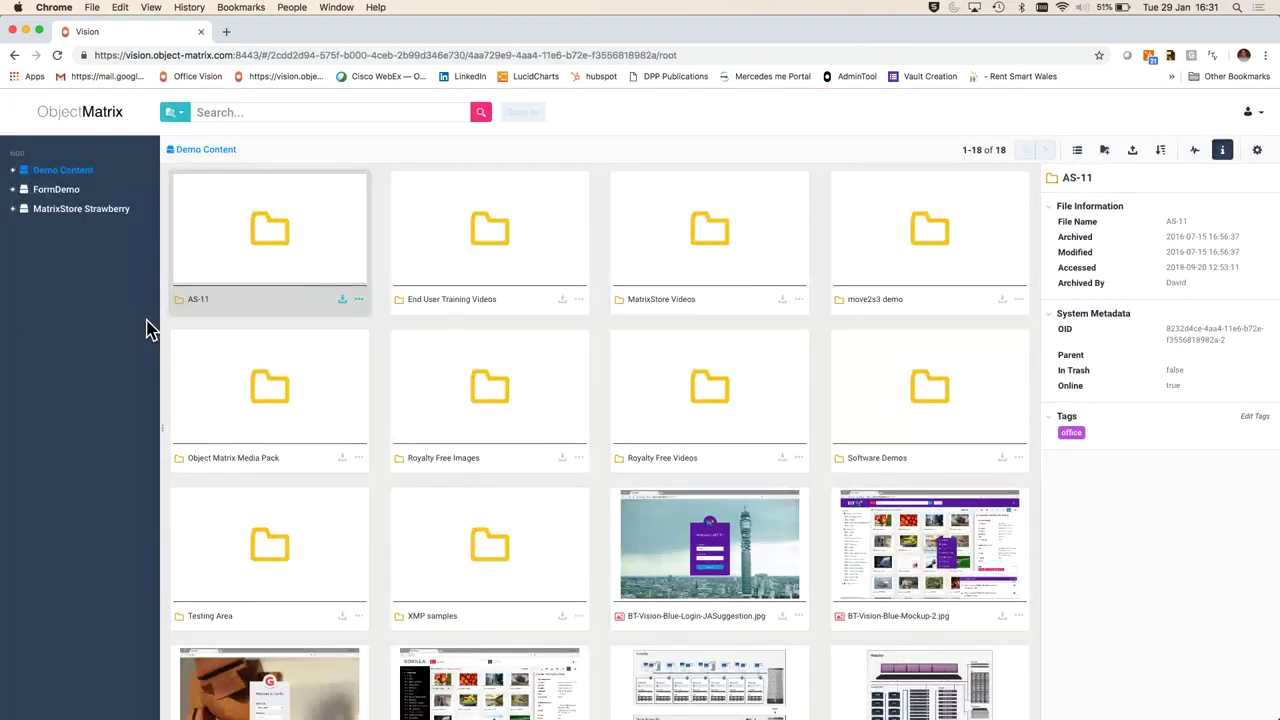
Look through the FormDemo and Demo Content vaults, viewing Demo Content both as a list and as thumbnails.
{"action": "left_click", "coordinate": [70, 191]}
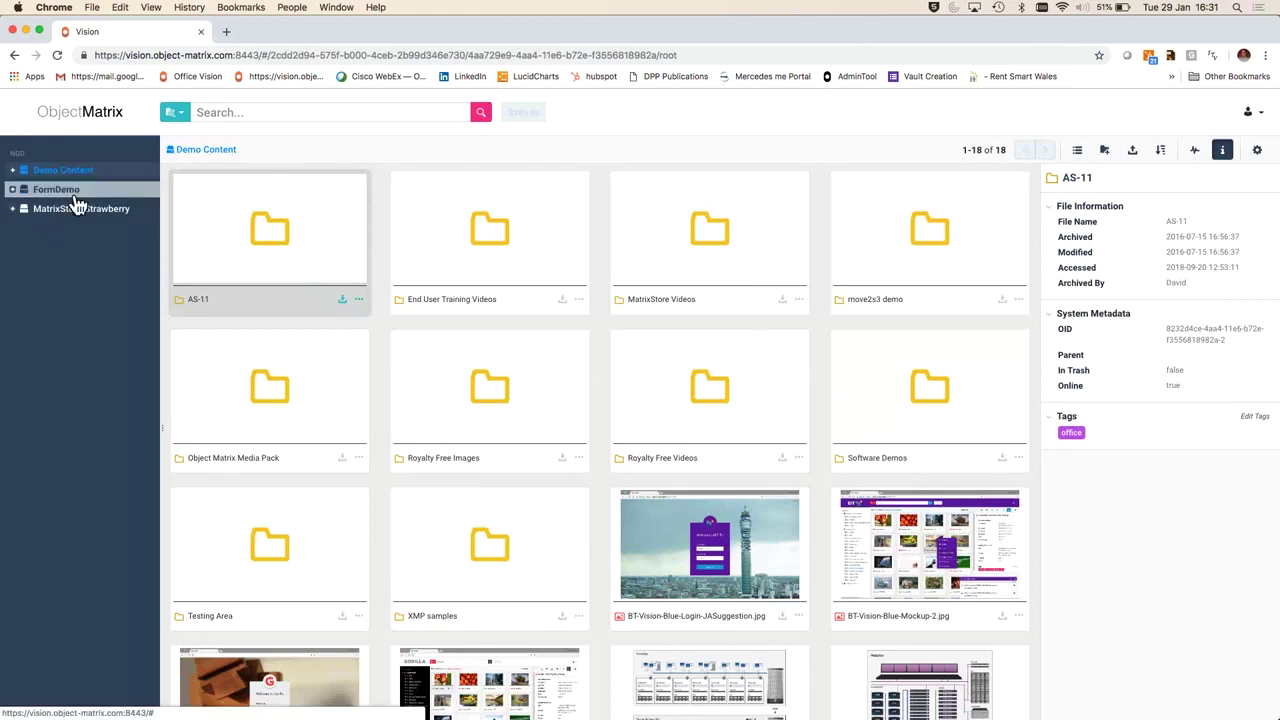
{"action": "left_click", "coordinate": [72, 176]}
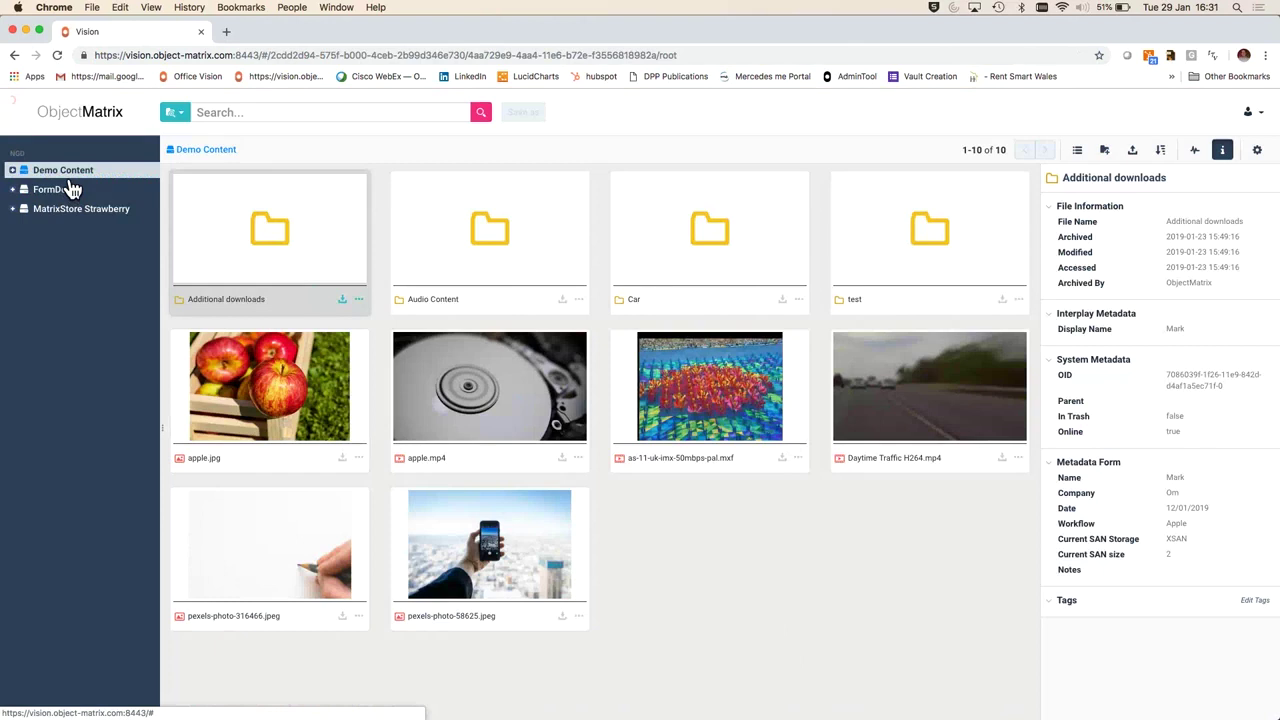
{"action": "left_click", "coordinate": [242, 115]}
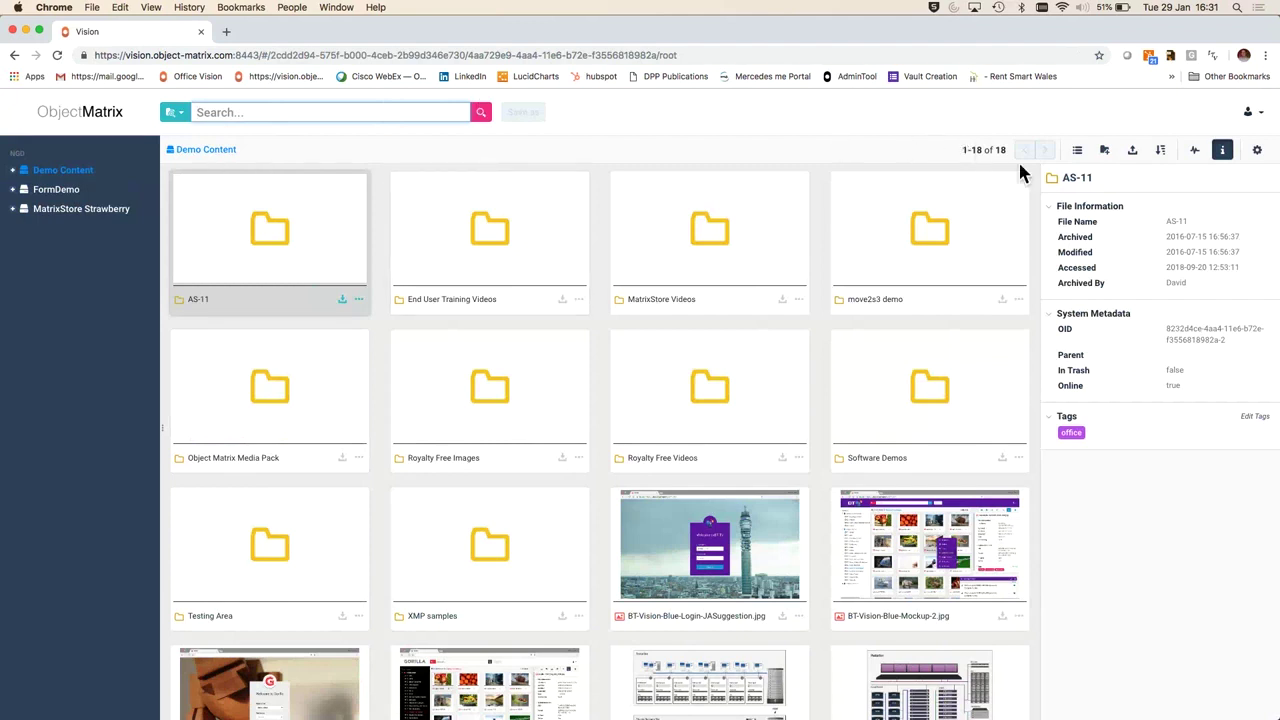
{"action": "left_click", "coordinate": [1077, 150]}
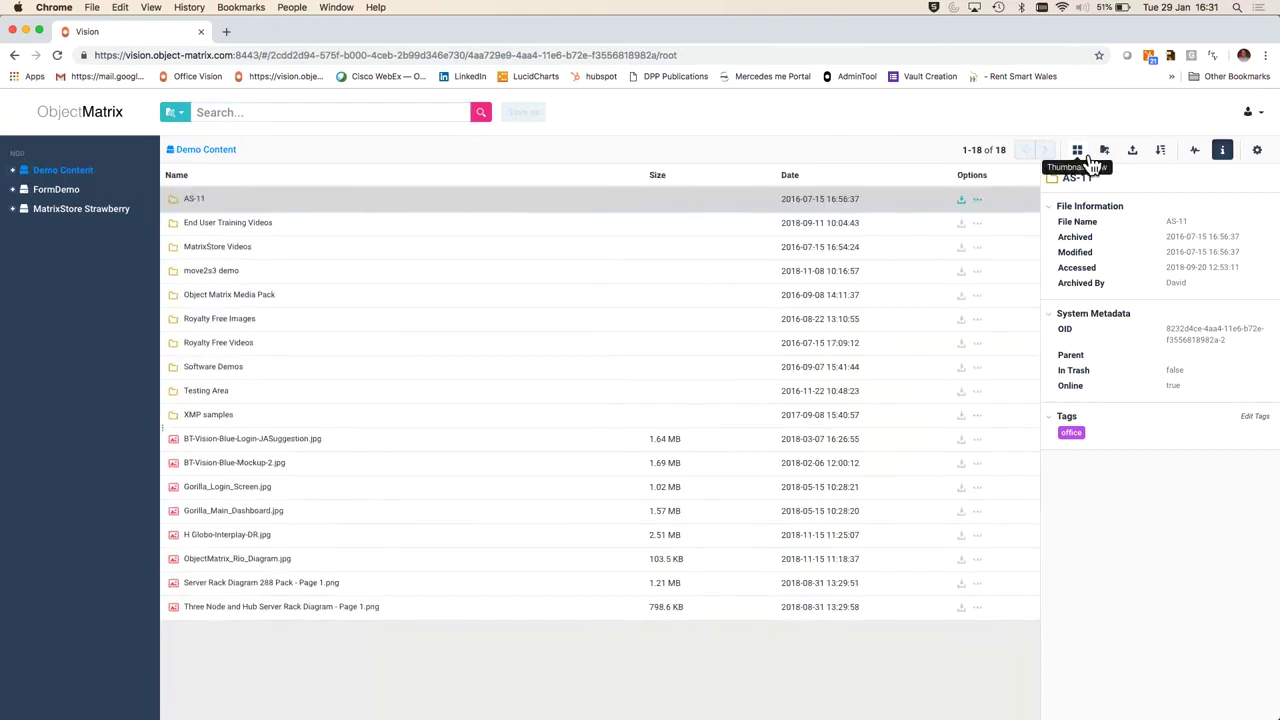
{"action": "left_click", "coordinate": [1088, 158]}
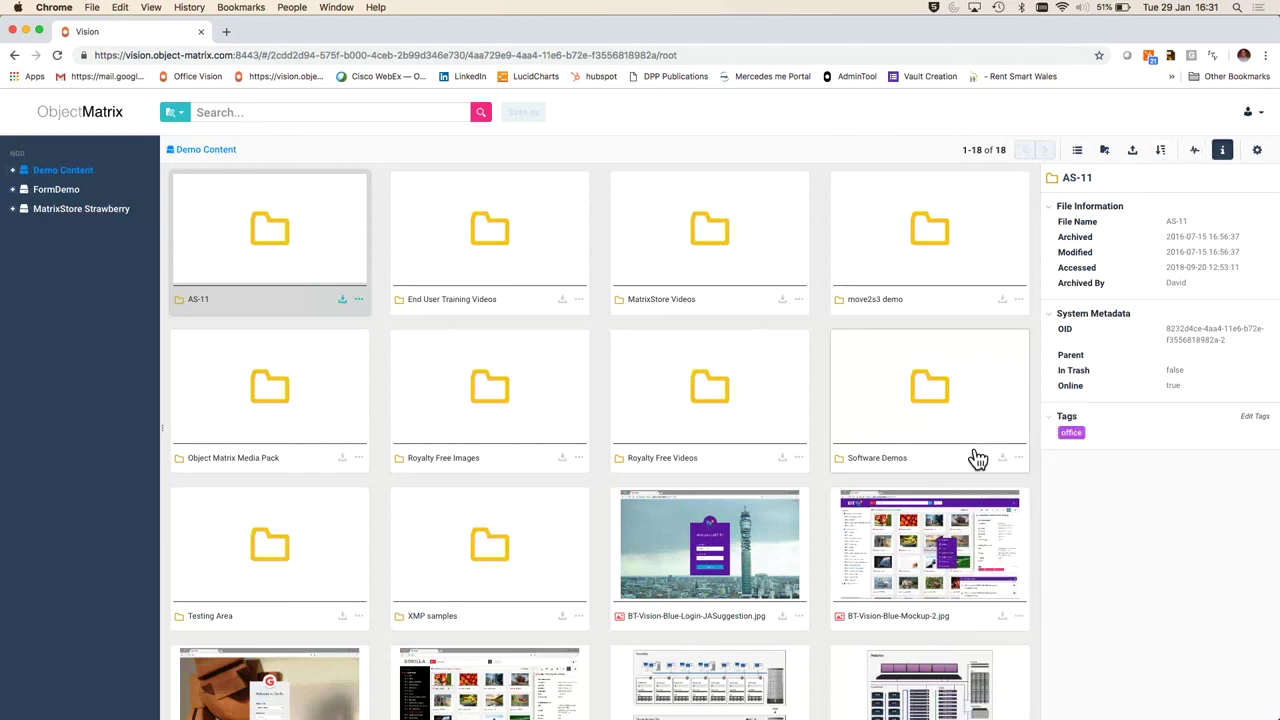
Examine the media, XMP, EXIF and system metadata and the tags of BT-Vision-Blue-Login-JASuggestion.jpg.
{"action": "left_click", "coordinate": [803, 550]}
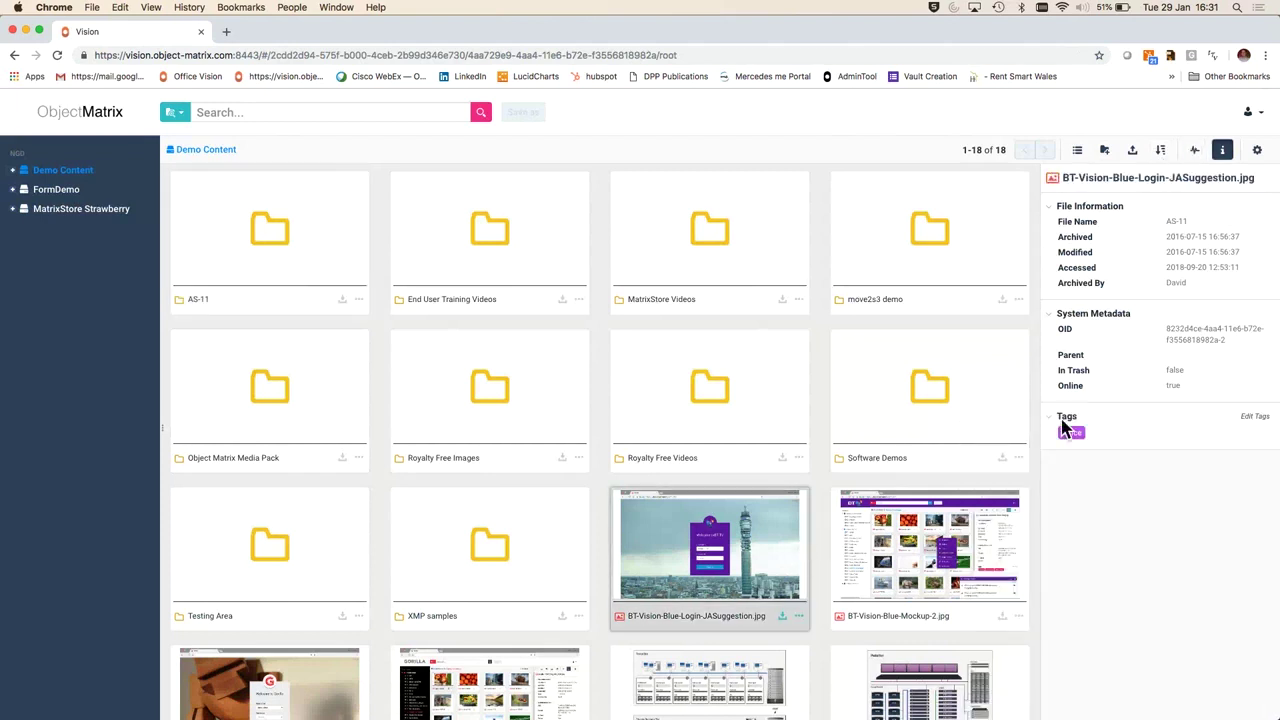
{"action": "scroll", "coordinate": [1122, 512], "scroll_direction": "down", "scroll_amount": 2}
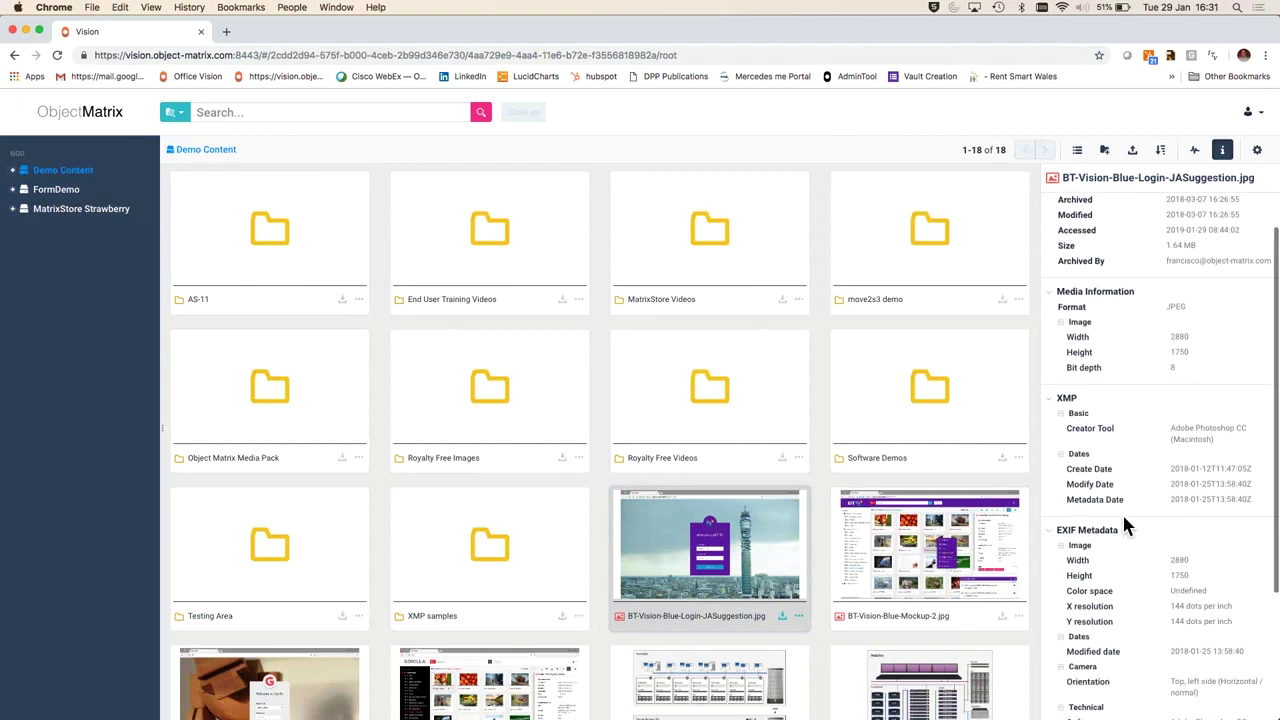
{"action": "scroll", "coordinate": [1122, 512], "scroll_direction": "down", "scroll_amount": 2}
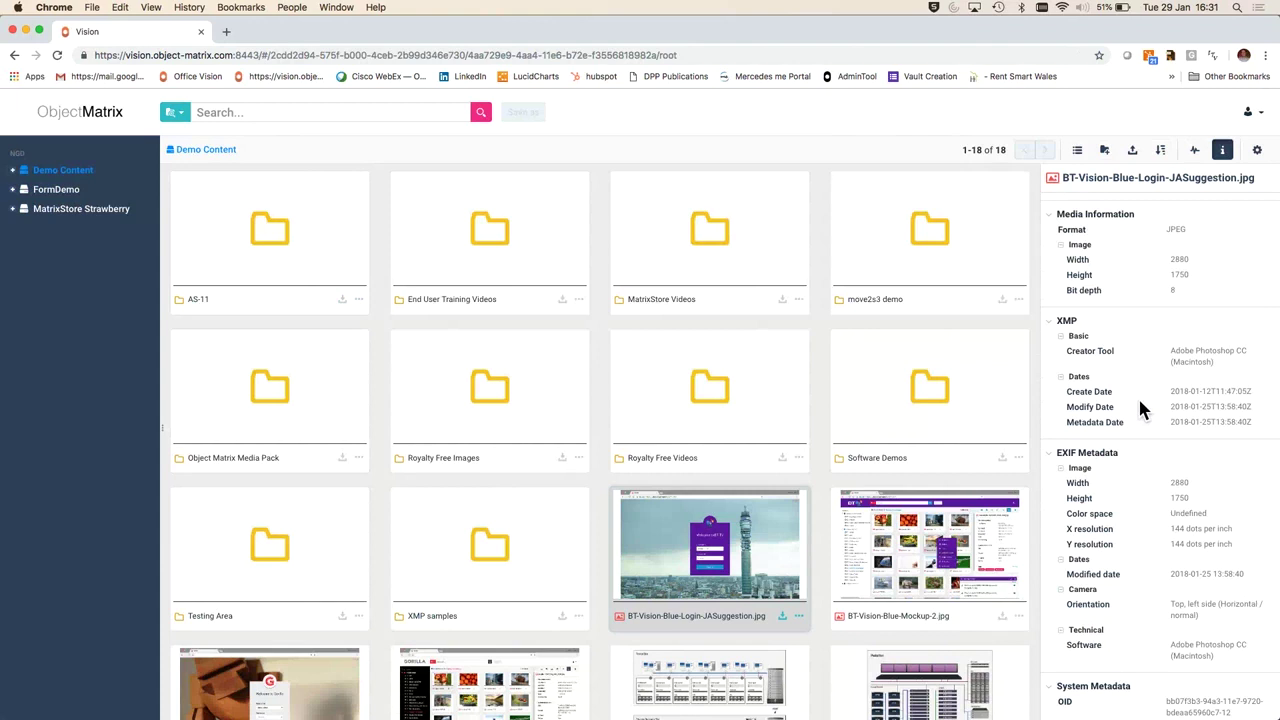
{"action": "scroll", "coordinate": [1148, 505], "scroll_direction": "down", "scroll_amount": 2}
{"action": "scroll", "coordinate": [1148, 505], "scroll_direction": "up", "scroll_amount": 3}
{"action": "scroll", "coordinate": [1150, 513], "scroll_direction": "up", "scroll_amount": 2}
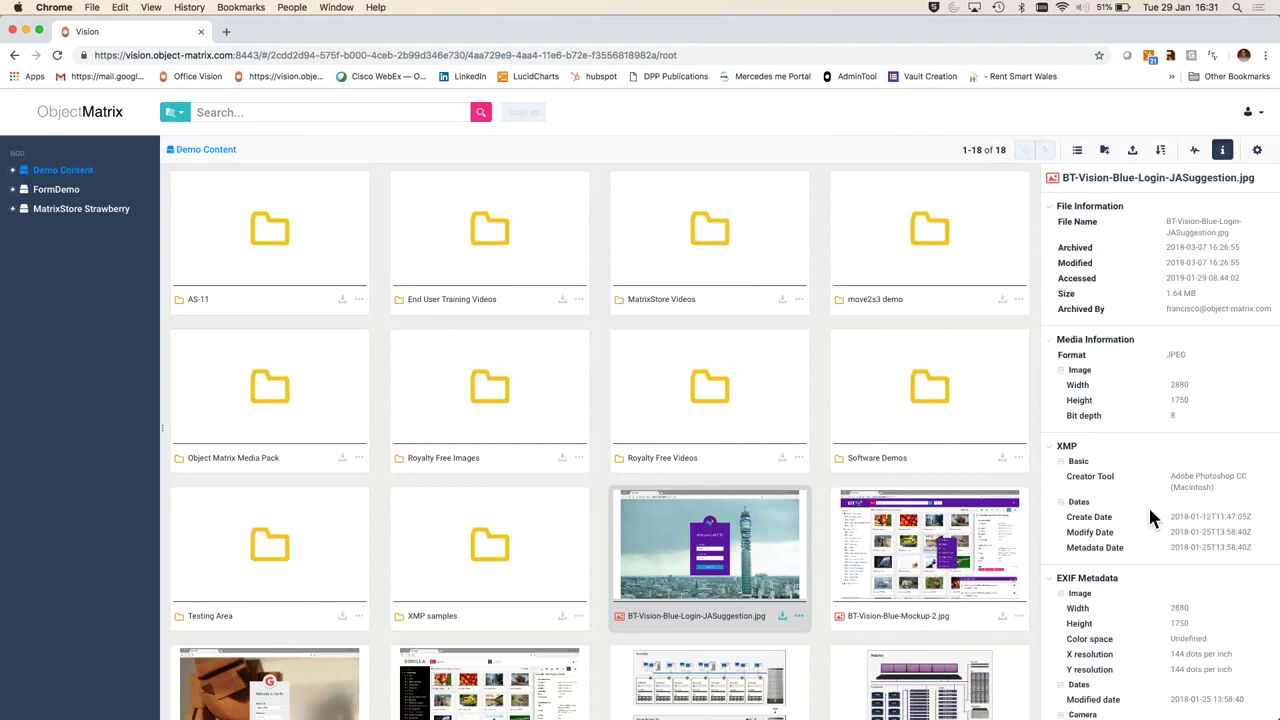
{"action": "scroll", "coordinate": [1150, 513], "scroll_direction": "down", "scroll_amount": 5}
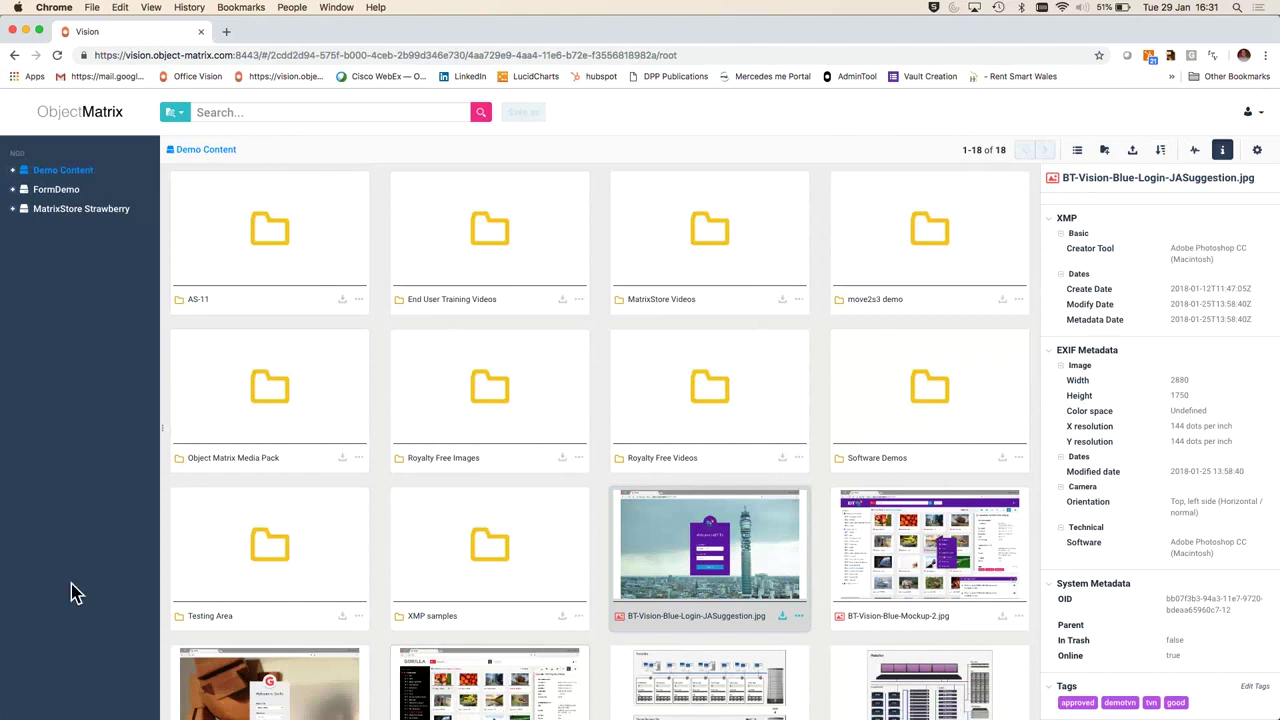
{"action": "left_click", "coordinate": [340, 458]}
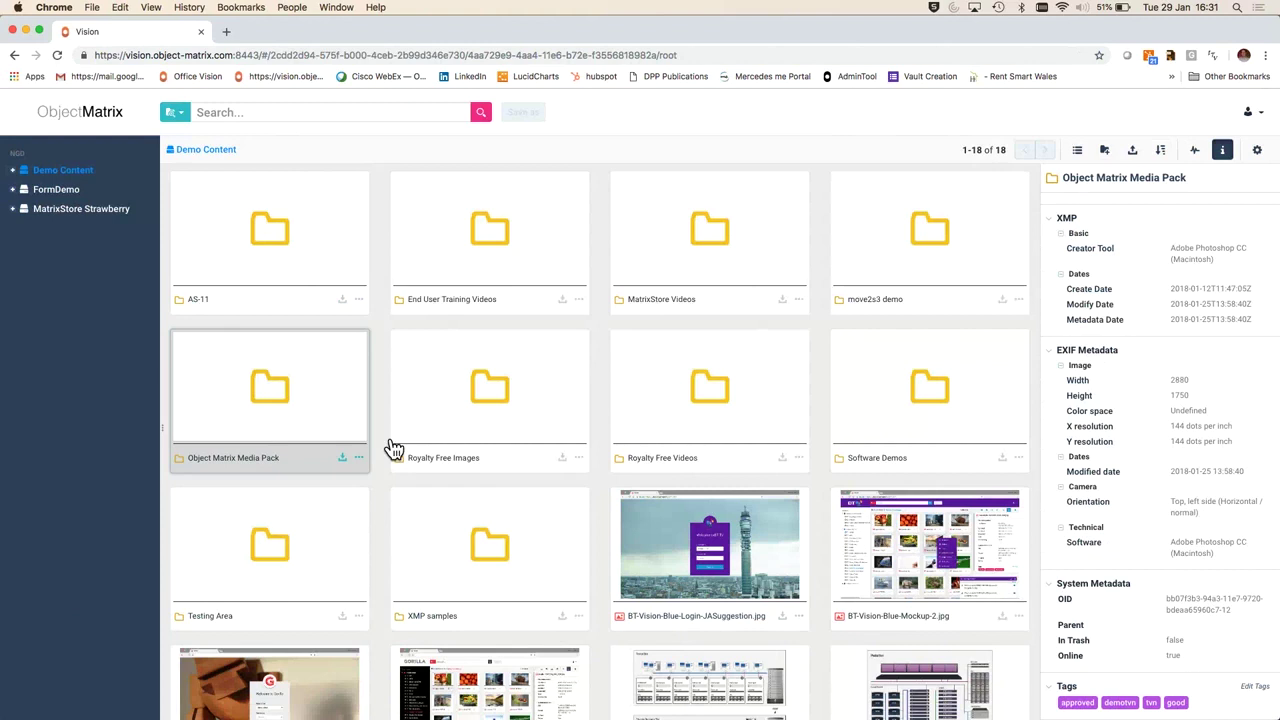
Browse the MatrixStore Strawberry vault's project folder, inspecting its After Effects and Premiere project files and the contents of Linked-Files.
{"action": "left_click", "coordinate": [62, 222]}
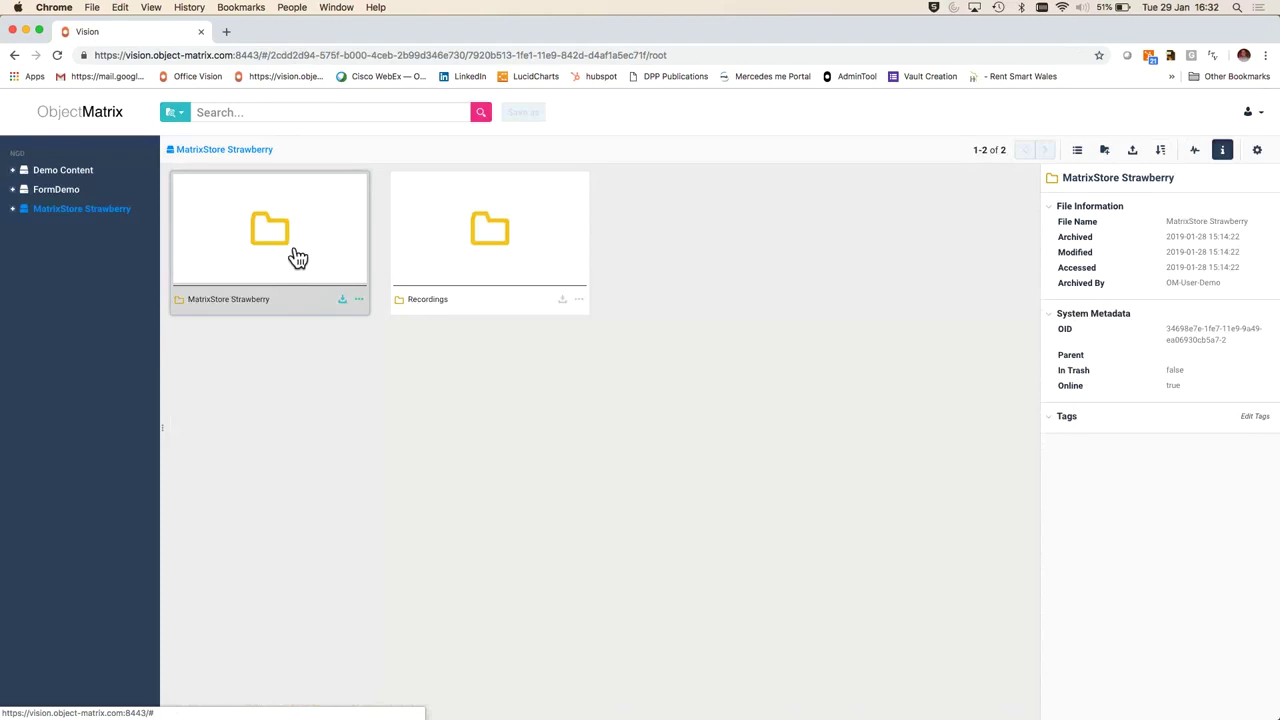
{"action": "double_click", "coordinate": [272, 249]}
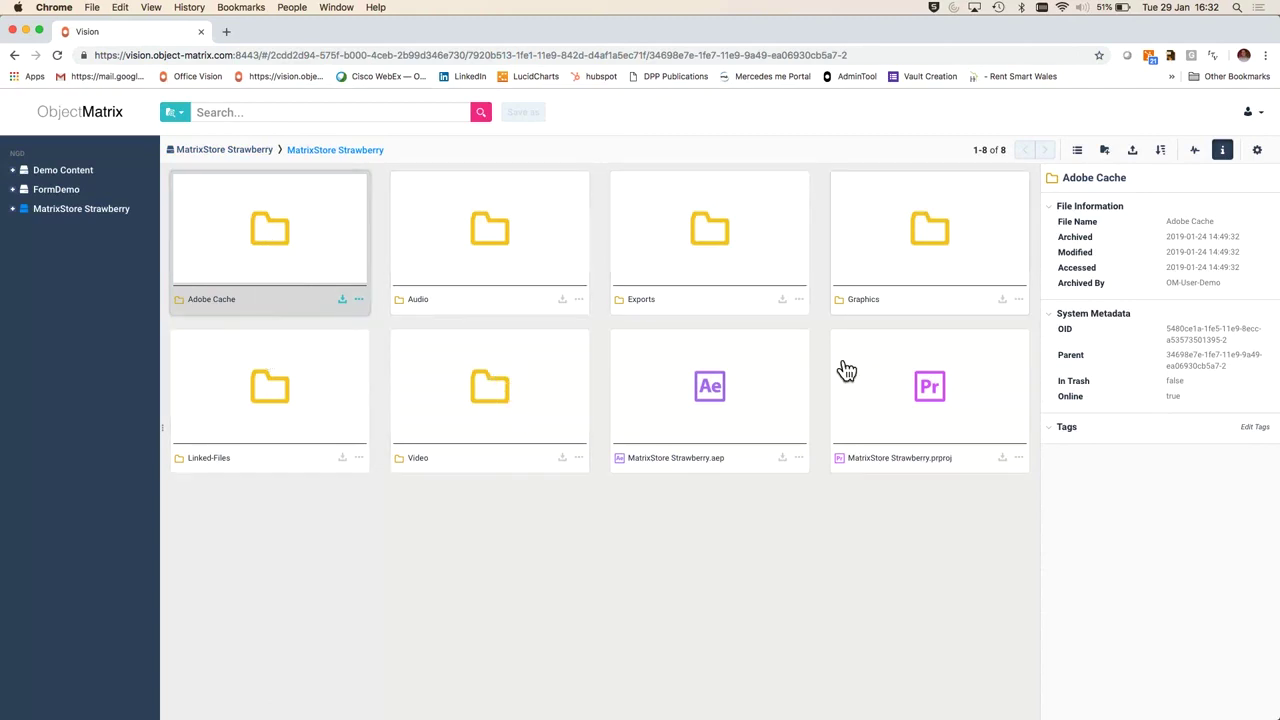
{"action": "left_click", "coordinate": [727, 424]}
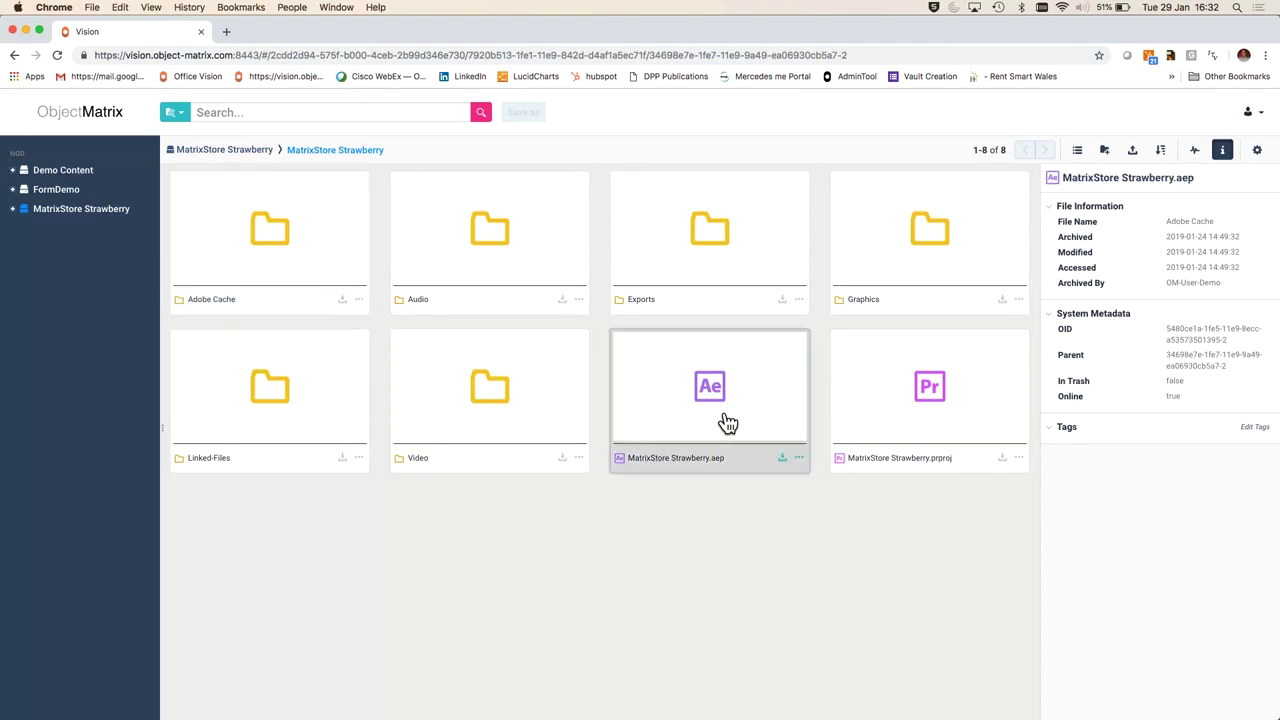
{"action": "left_click", "coordinate": [872, 426]}
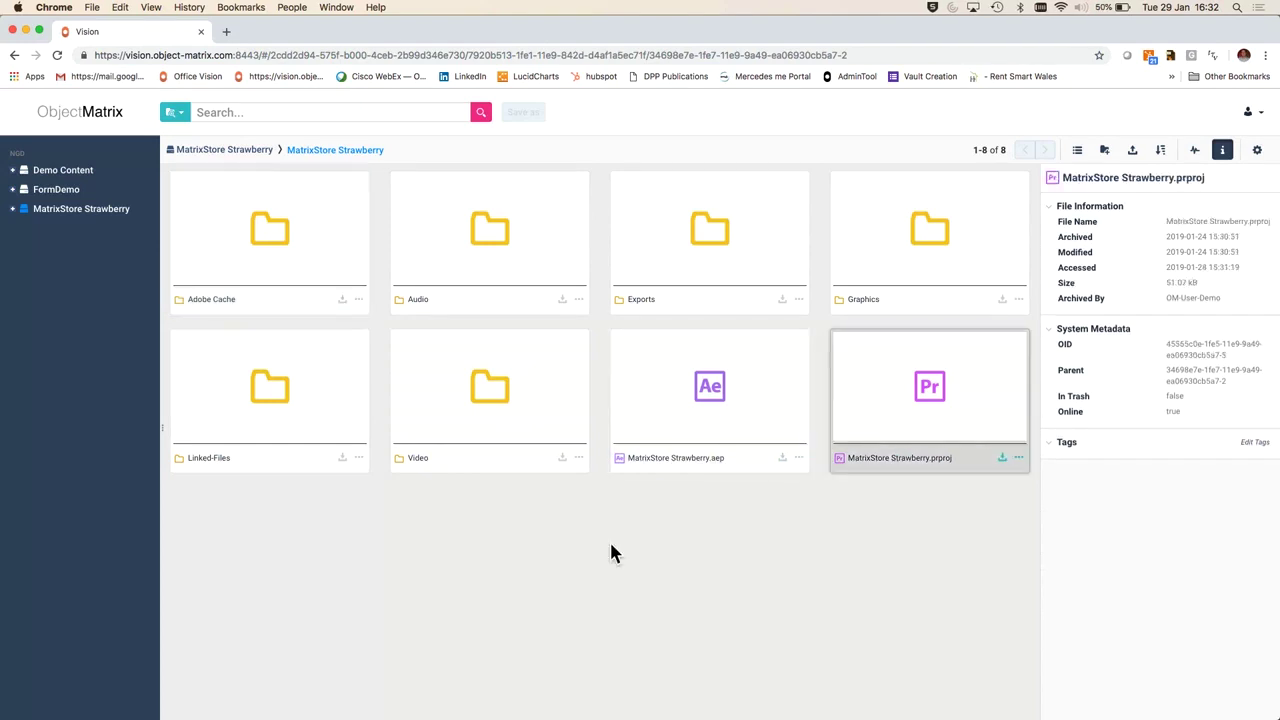
{"action": "double_click", "coordinate": [268, 428]}
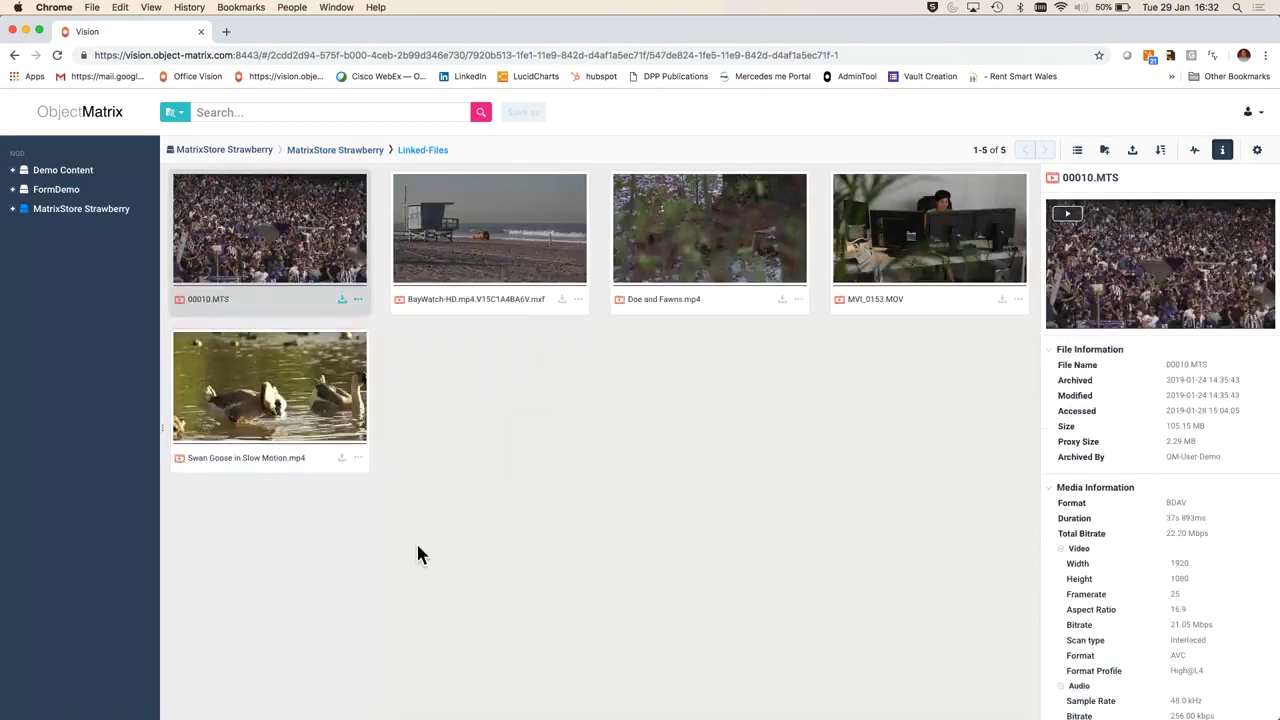
Inspect the file and media information of the BayWatch, Doe and Fawns, MVI_0153 and Swan Goose clips in Linked-Files.
{"action": "left_click", "coordinate": [549, 255]}
{"action": "left_click", "coordinate": [715, 232]}
{"action": "left_click", "coordinate": [935, 222]}
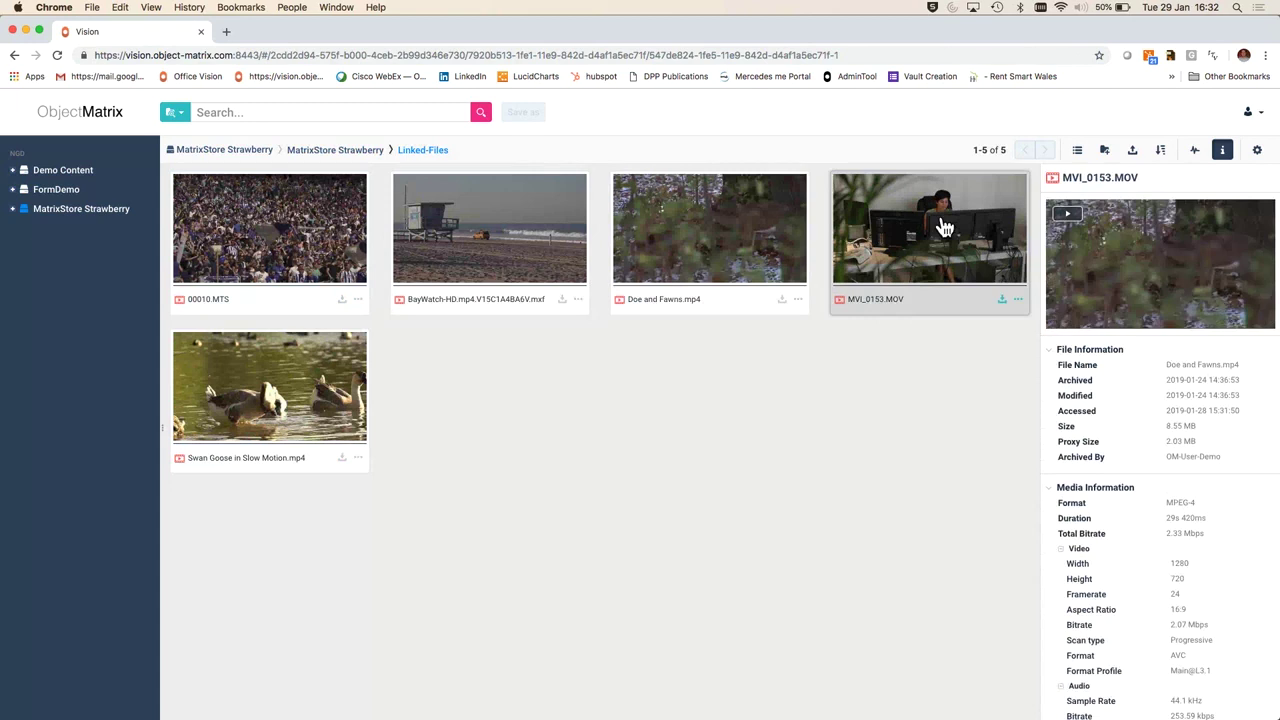
{"action": "left_click", "coordinate": [317, 457]}
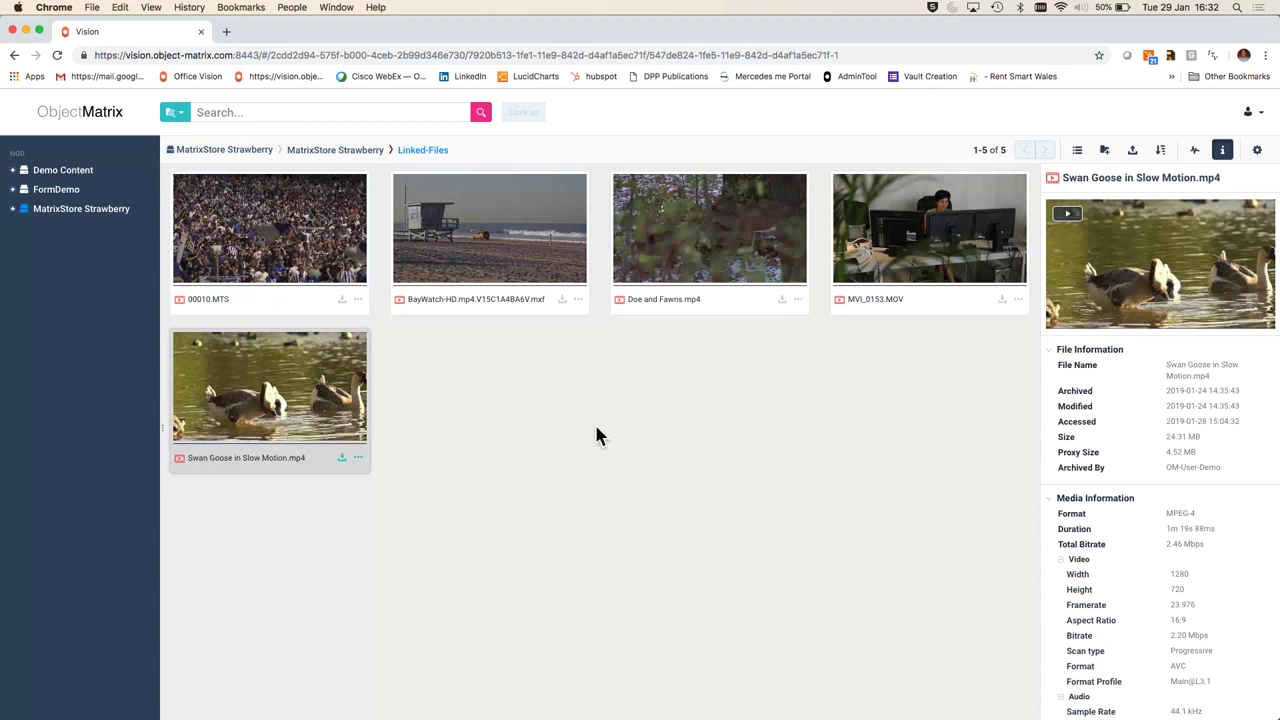
{"action": "left_click", "coordinate": [477, 264]}
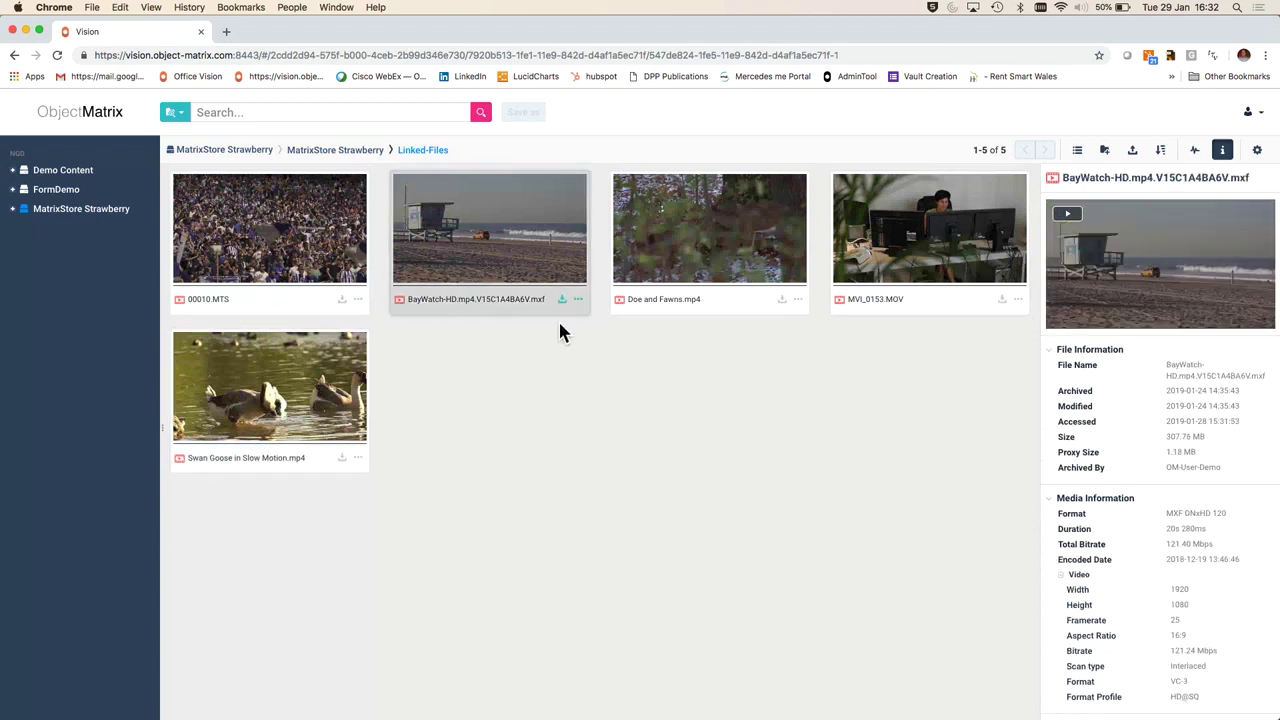
Play the proxy of BayWatch-HD.mp4.V15C1A4BA6V.mxf with its metadata shown alongside, and close the player.
{"action": "double_click", "coordinate": [495, 268]}
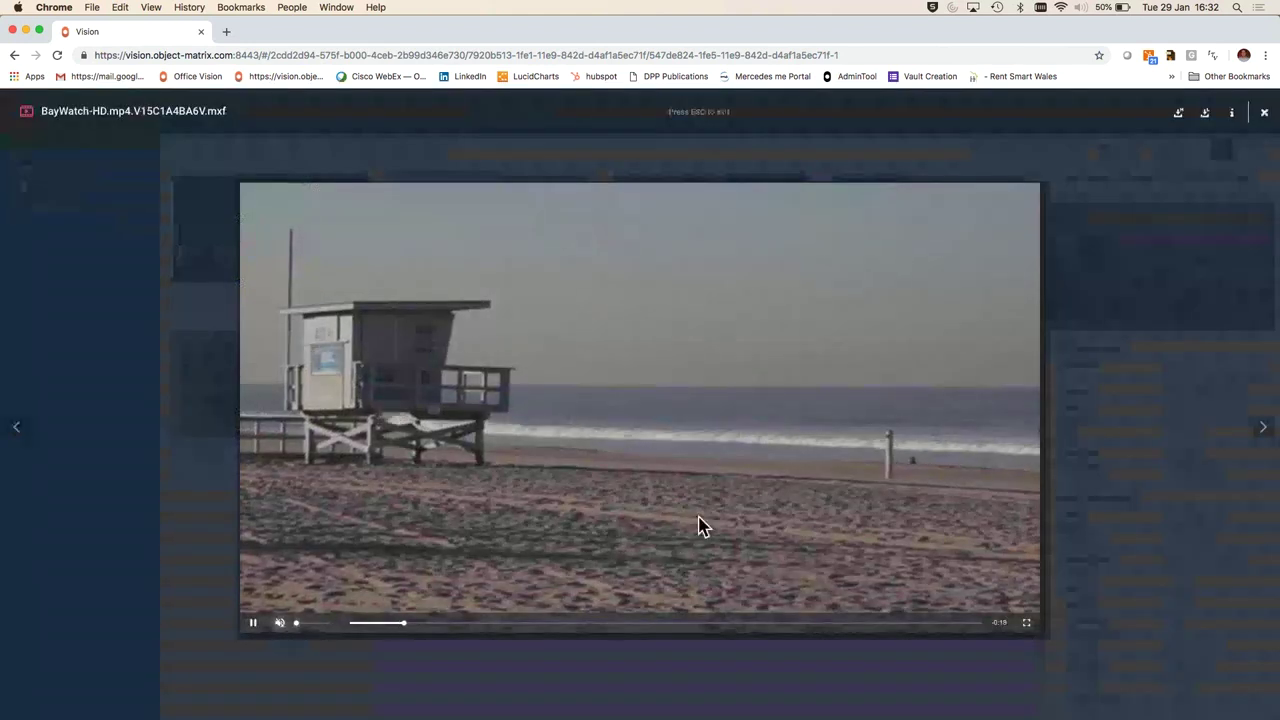
{"action": "left_click", "coordinate": [1232, 118]}
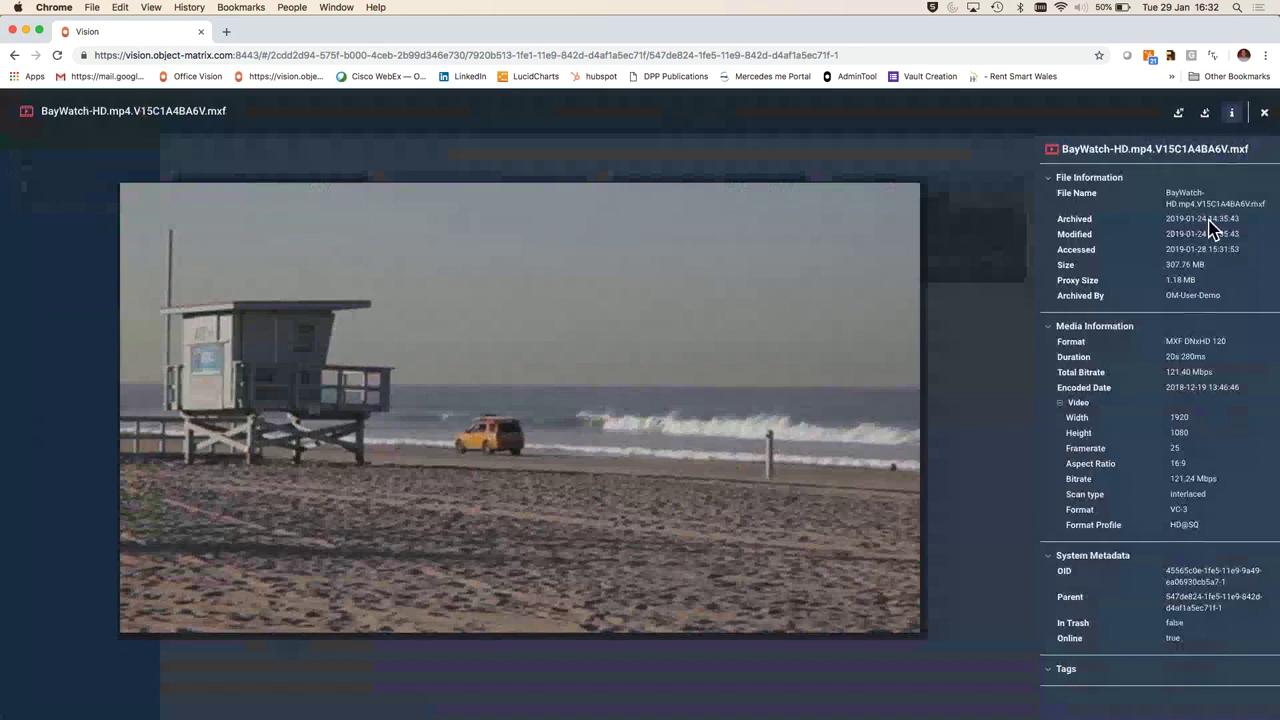
{"action": "left_click", "coordinate": [1264, 112]}
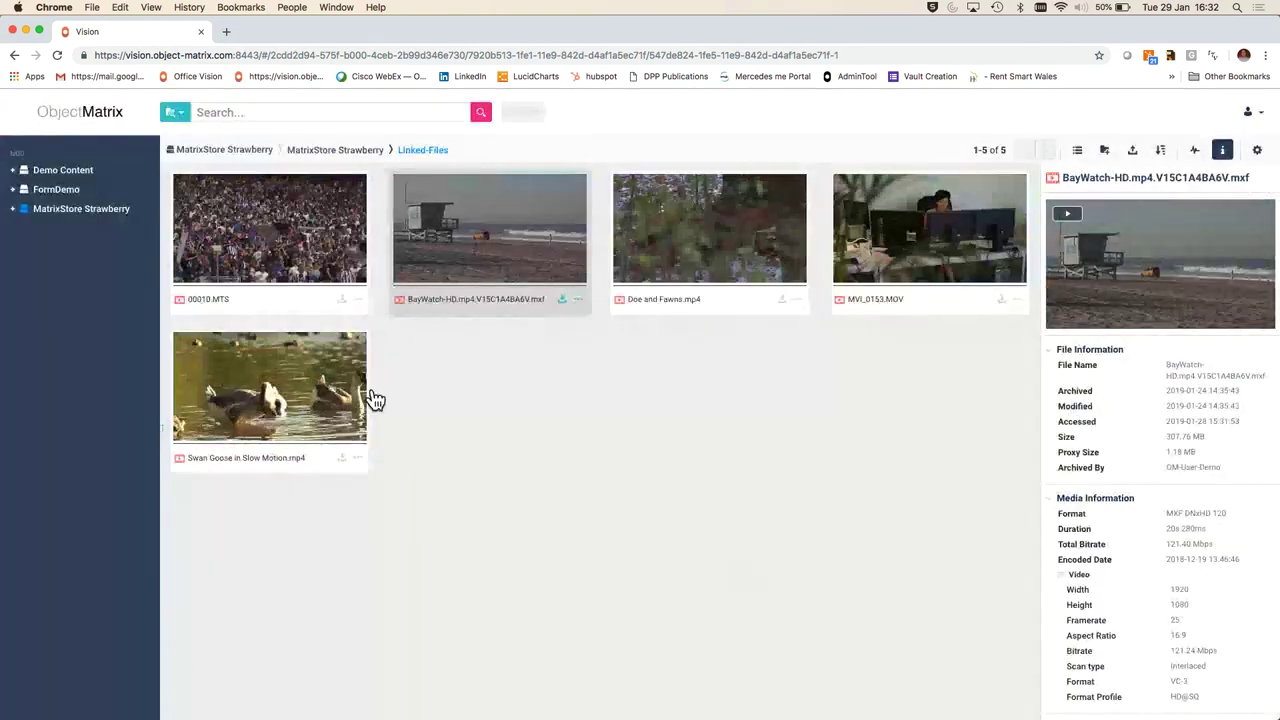
Return to the MatrixStore Strawberry vault root and review the project folder's available actions, including its link-sharing form, without sending anything.
{"action": "left_click", "coordinate": [121, 215]}
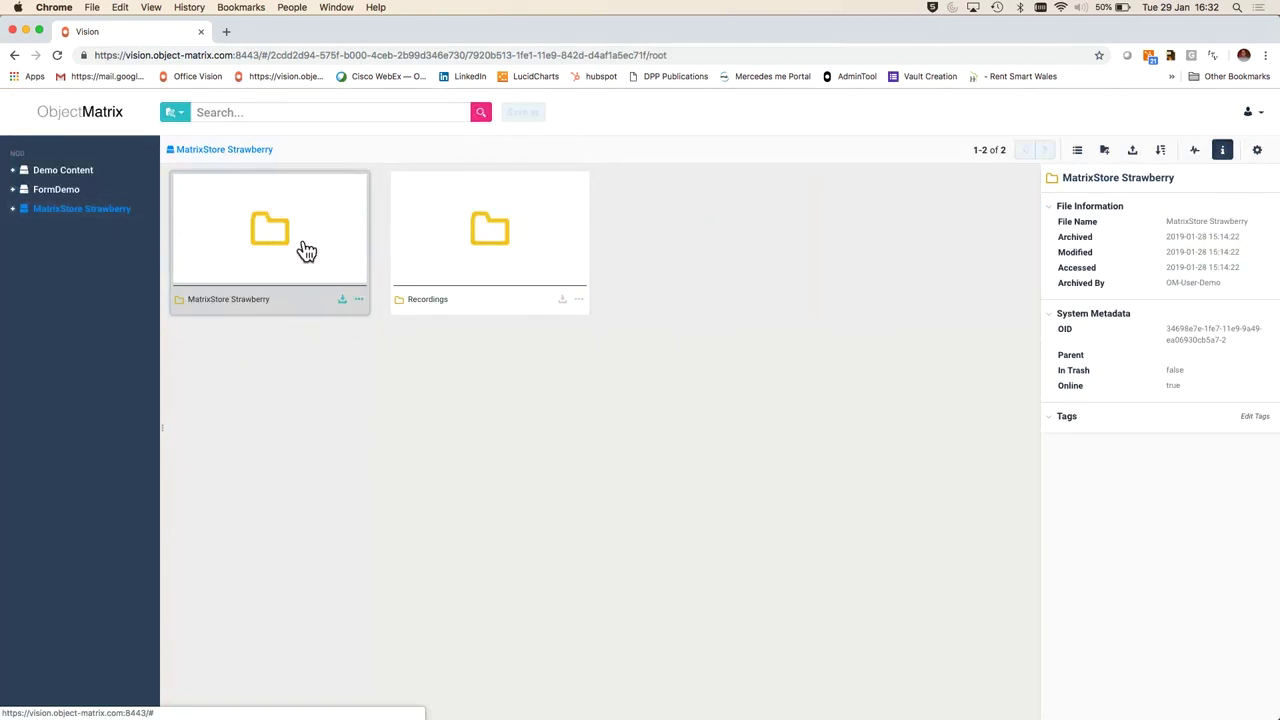
{"action": "left_click", "coordinate": [364, 304]}
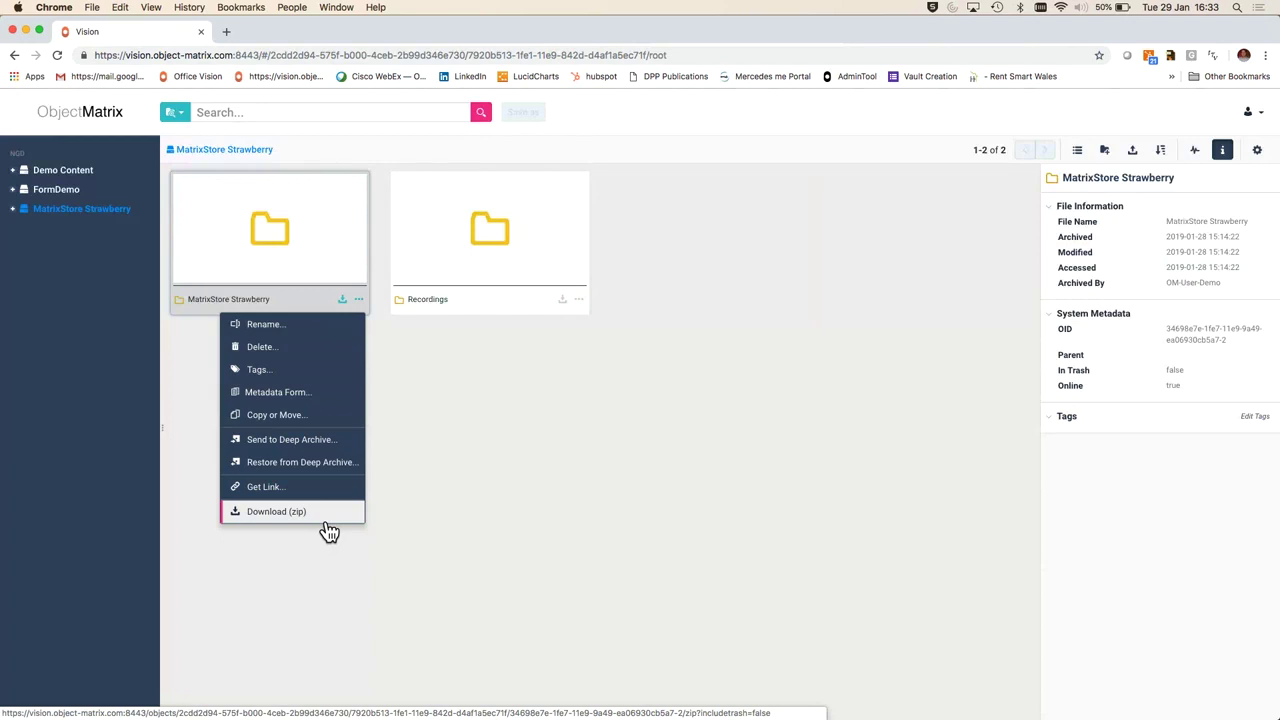
{"action": "left_click", "coordinate": [295, 488]}
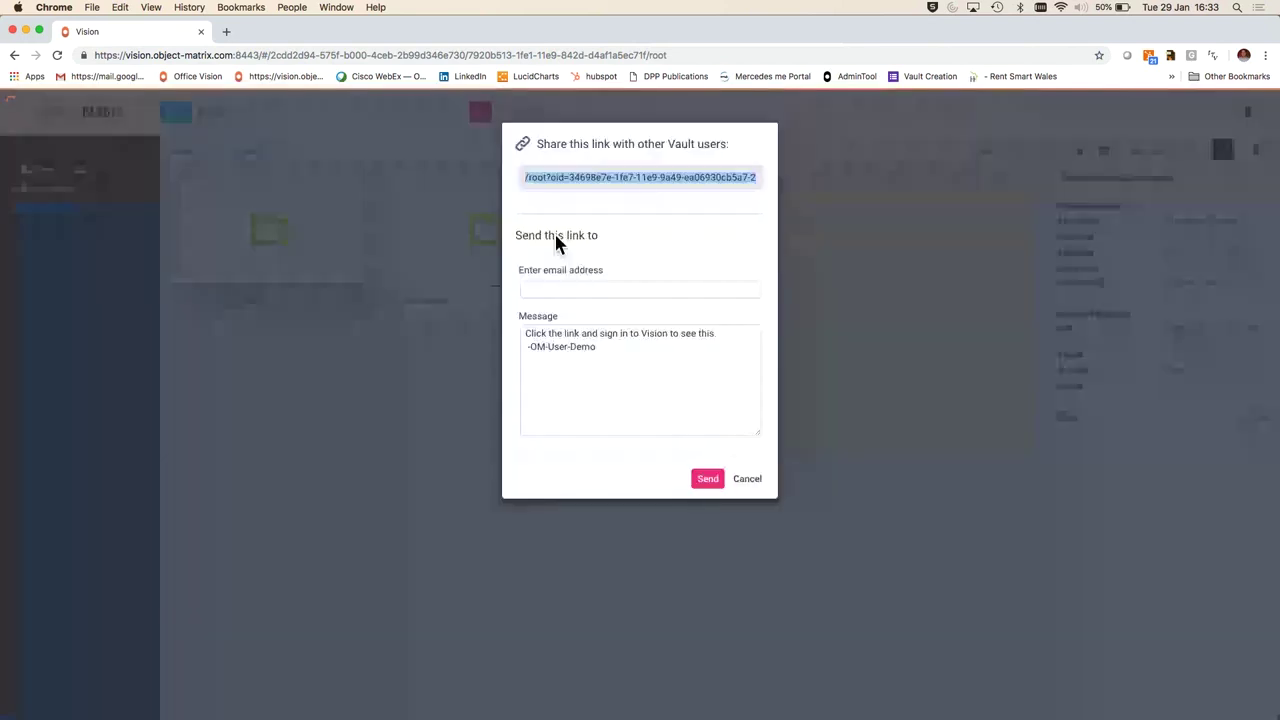
{"action": "left_click", "coordinate": [752, 482]}
{"action": "left_click", "coordinate": [358, 299]}
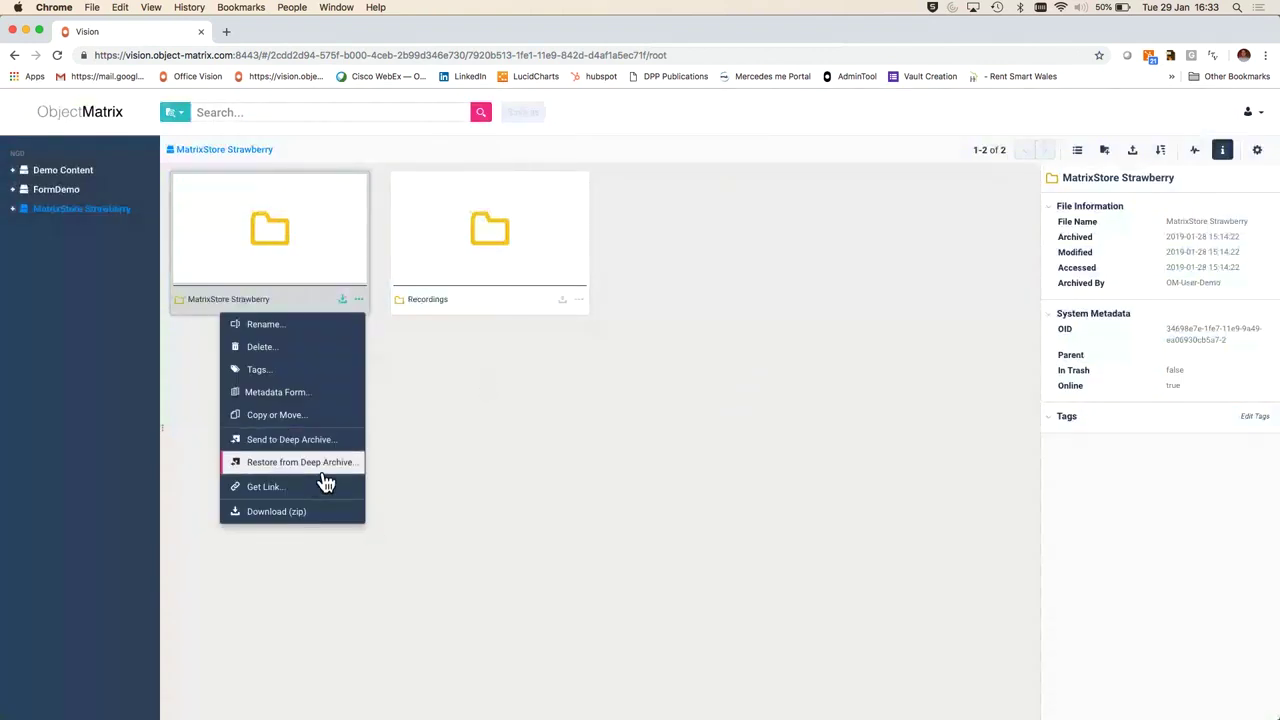
{"action": "left_click", "coordinate": [526, 502]}
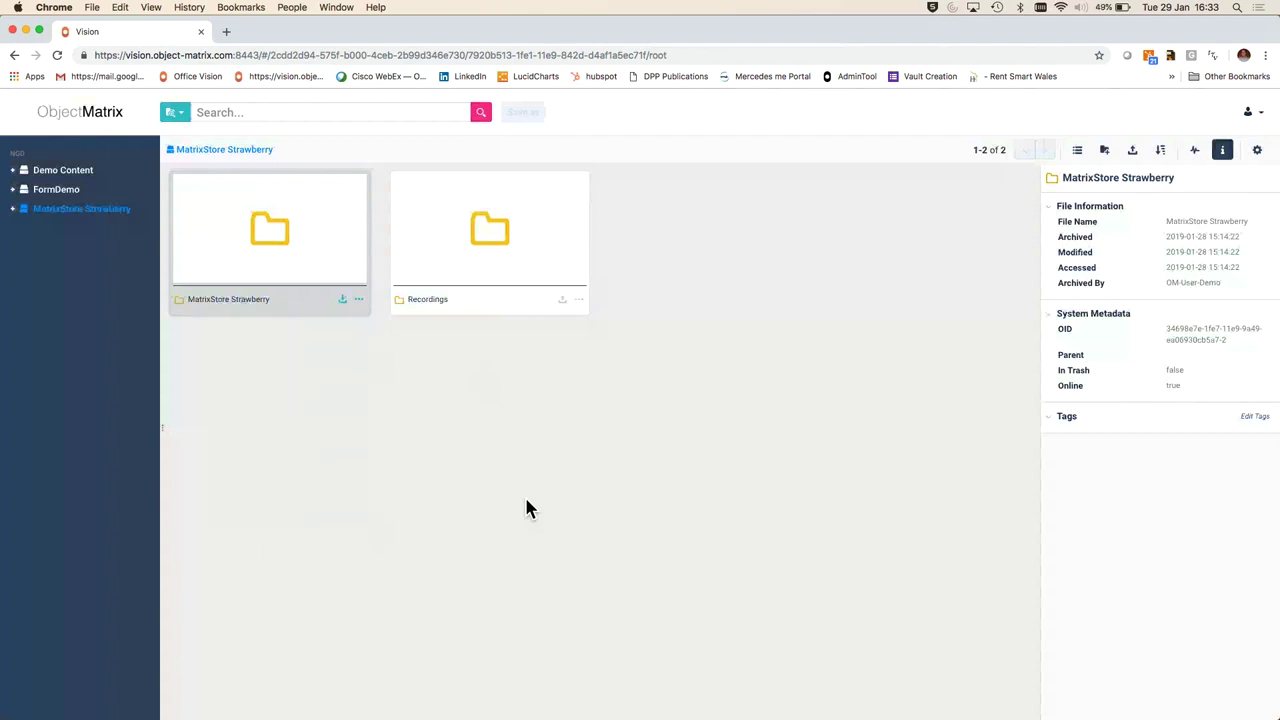
Tag MatrixStore Strawberry.prproj in the project folder with a person's first name and "Approved", and save the tags.
{"action": "double_click", "coordinate": [270, 230]}
{"action": "left_click", "coordinate": [651, 417]}
{"action": "left_click", "coordinate": [981, 425]}
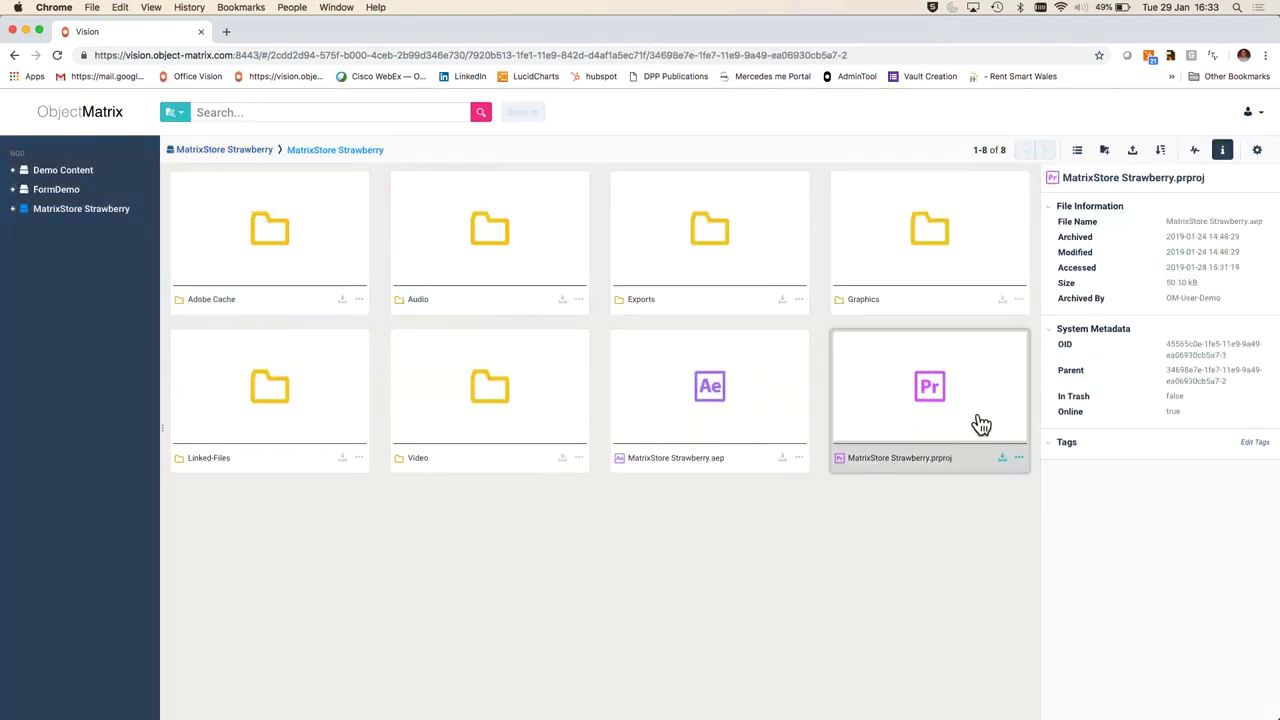
{"action": "left_click", "coordinate": [1254, 442]}
{"action": "left_click", "coordinate": [596, 206]}
{"action": "type", "text": "Derek"}
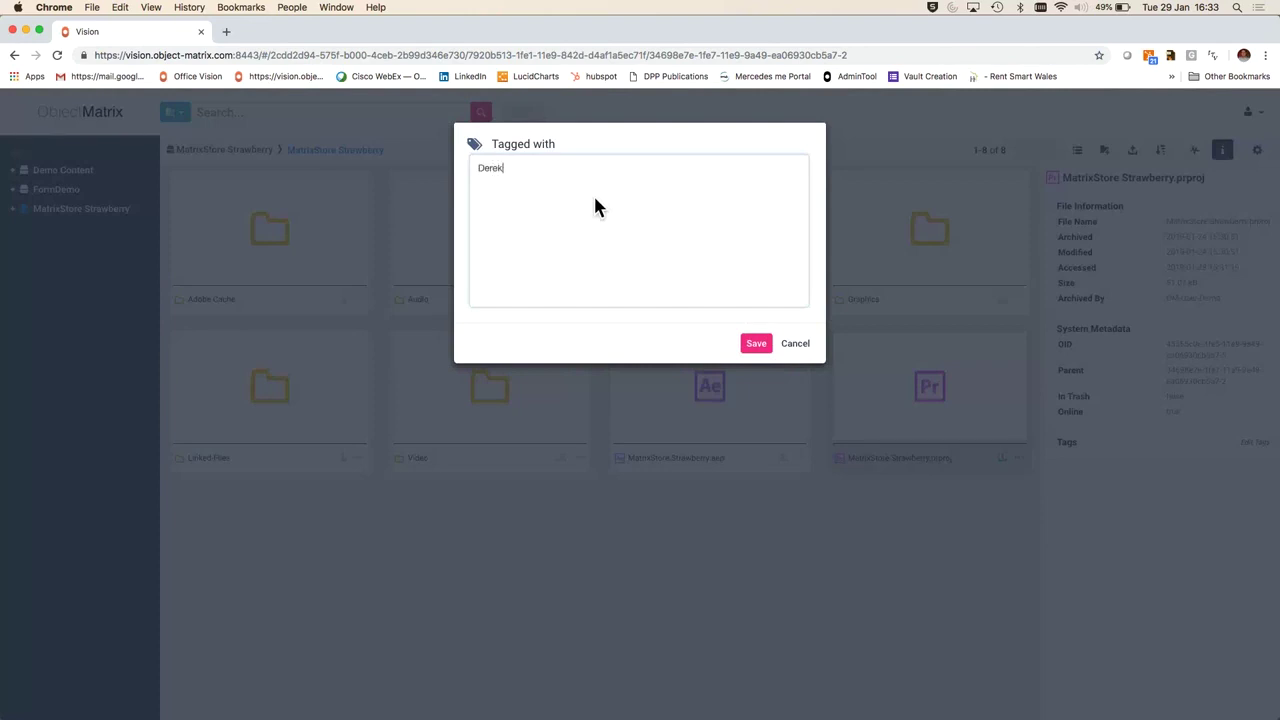
{"action": "key", "text": "Return"}
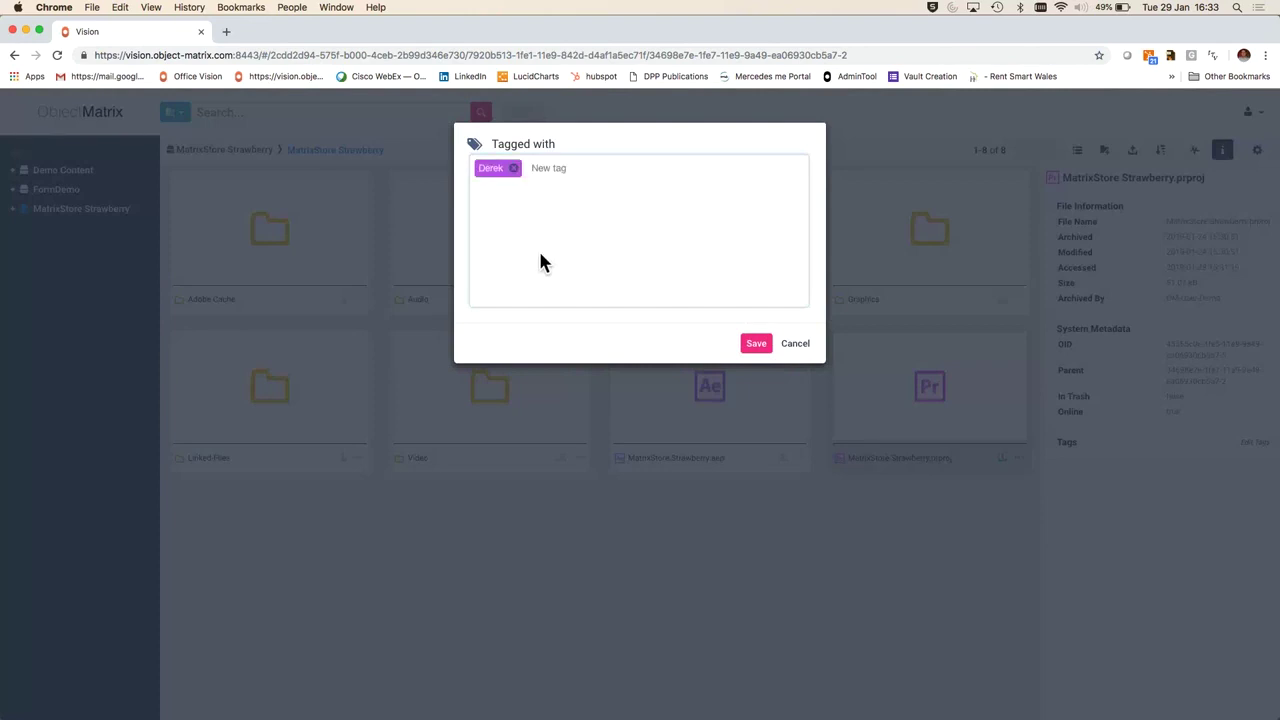
{"action": "type", "text": "Approved"}
{"action": "key", "text": "Return"}
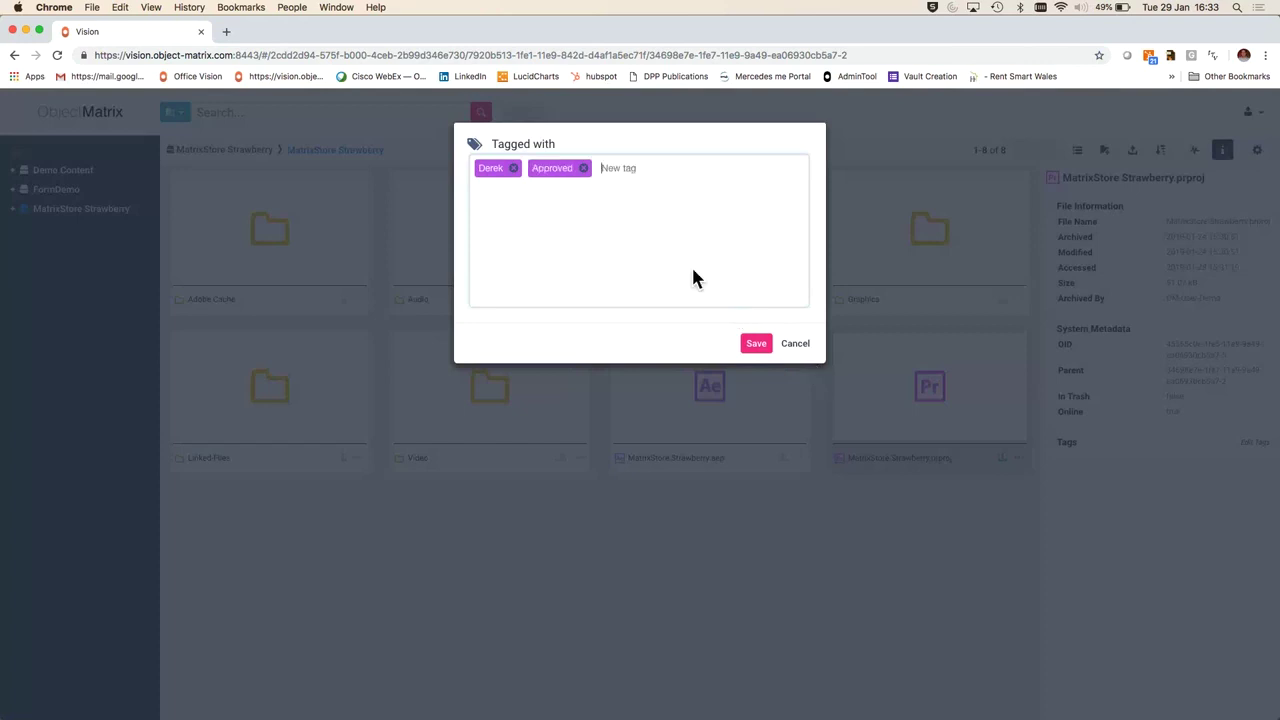
{"action": "left_click", "coordinate": [770, 345]}
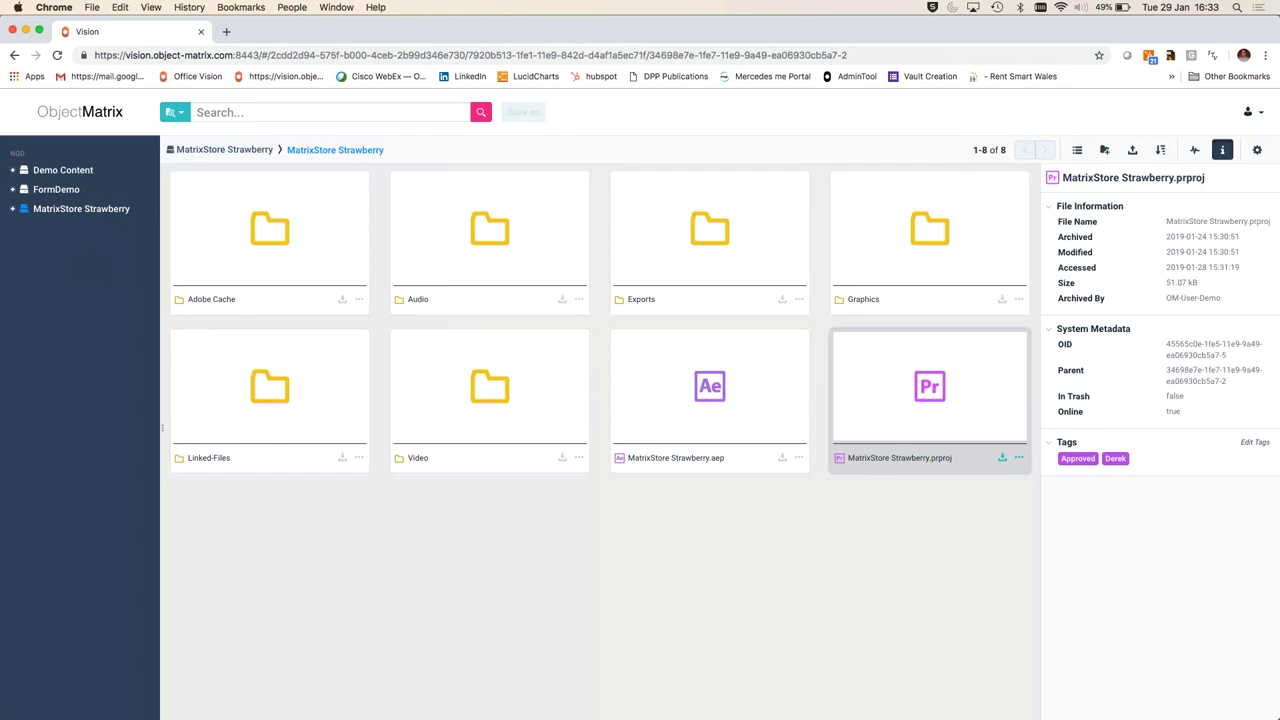
Minimise Chrome to bring up the presentation PDF in full screen and advance to the Q & A Session slide.
{"action": "left_click", "coordinate": [26, 31]}
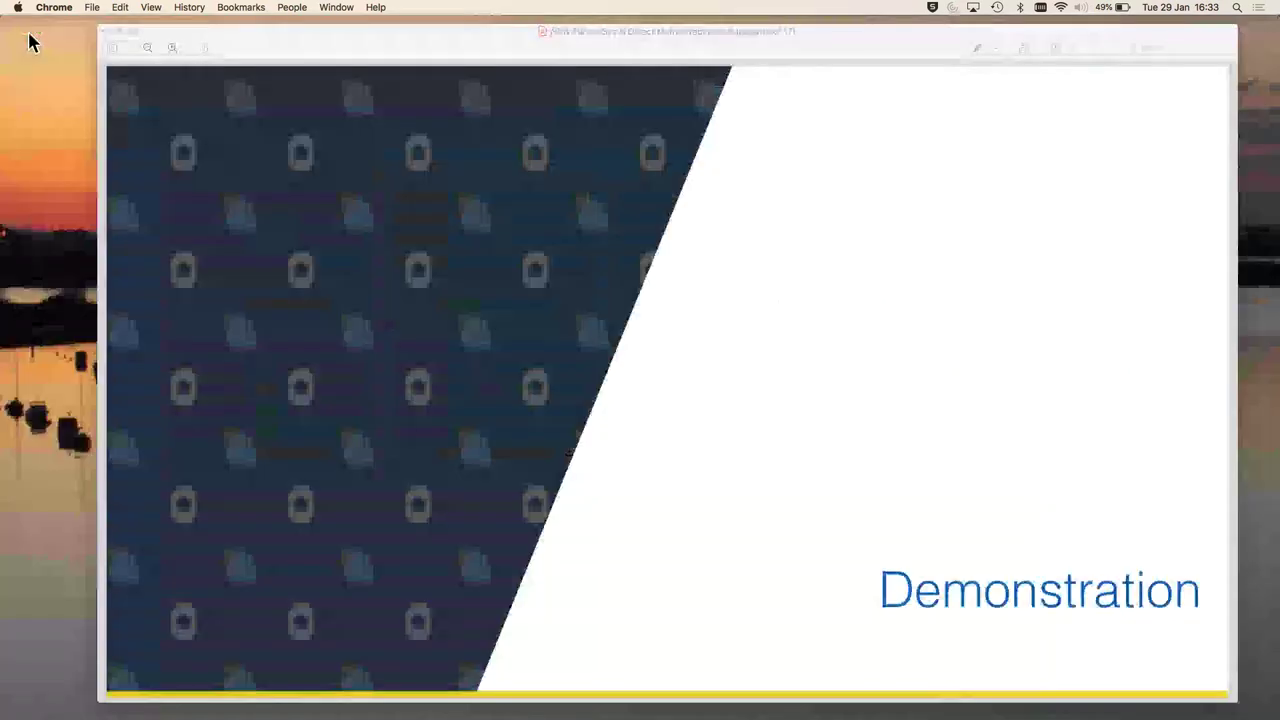
{"action": "left_click", "coordinate": [140, 32]}
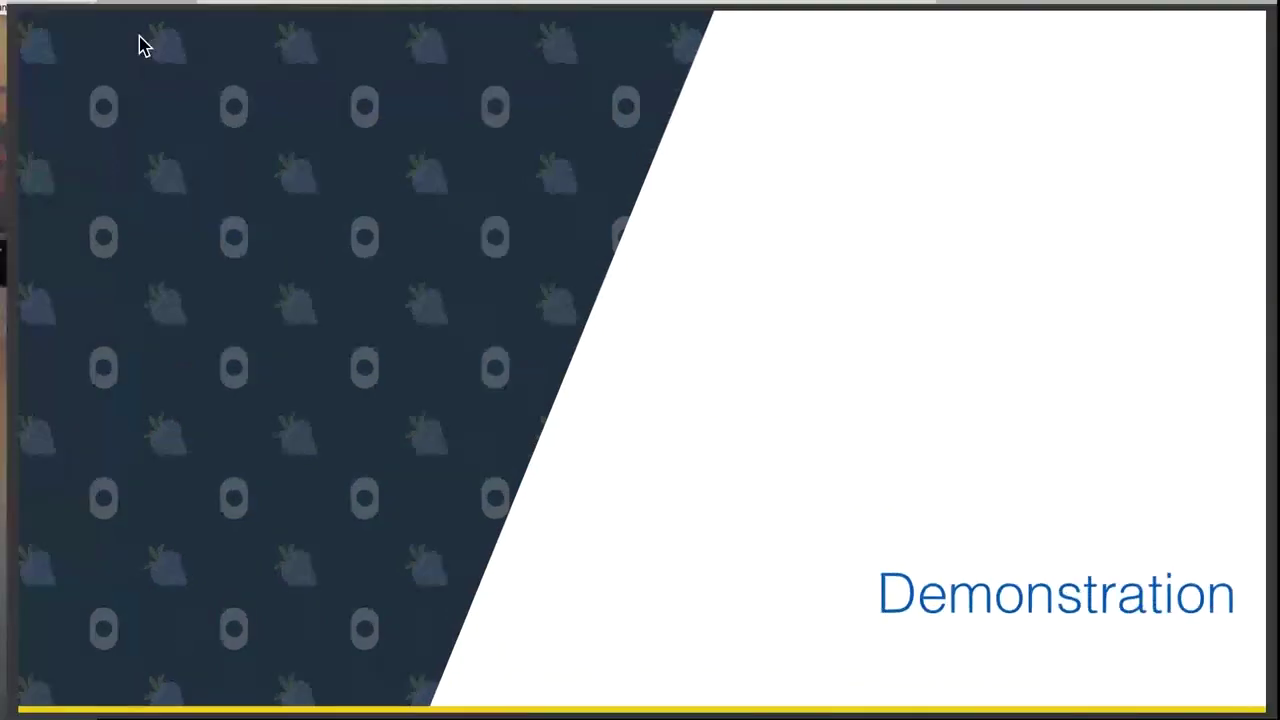
{"action": "key", "text": "Right"}
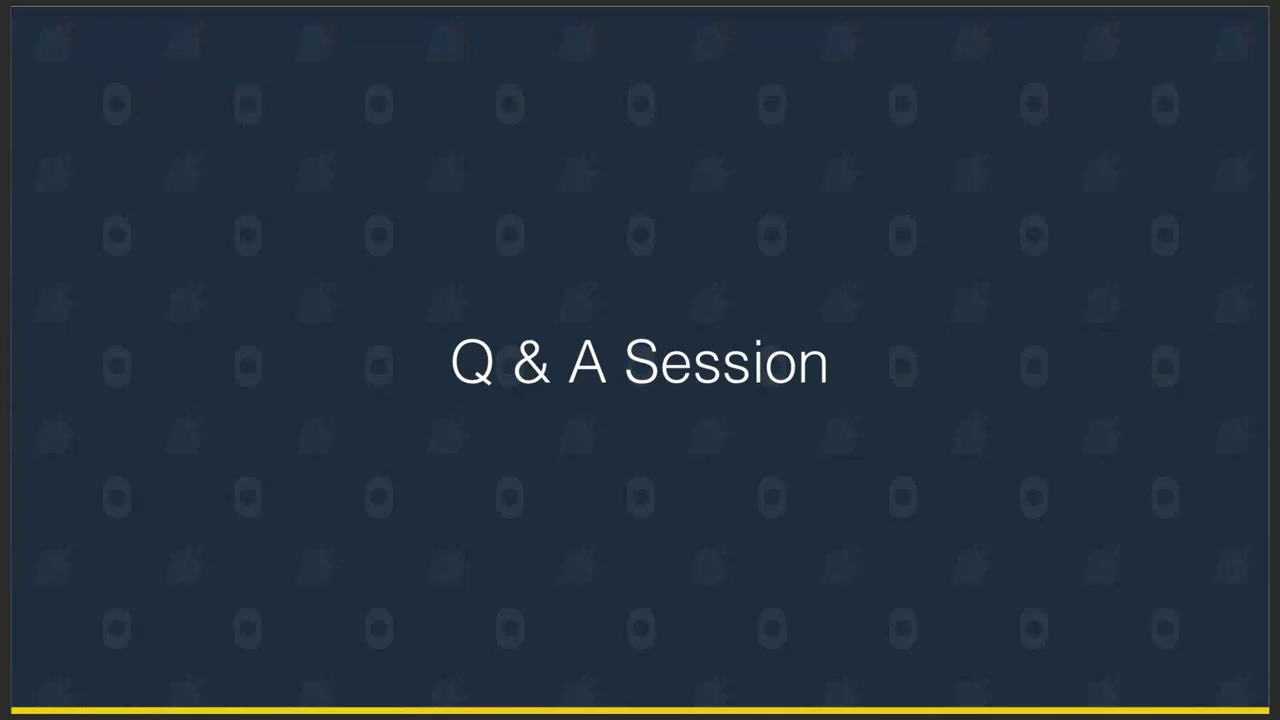